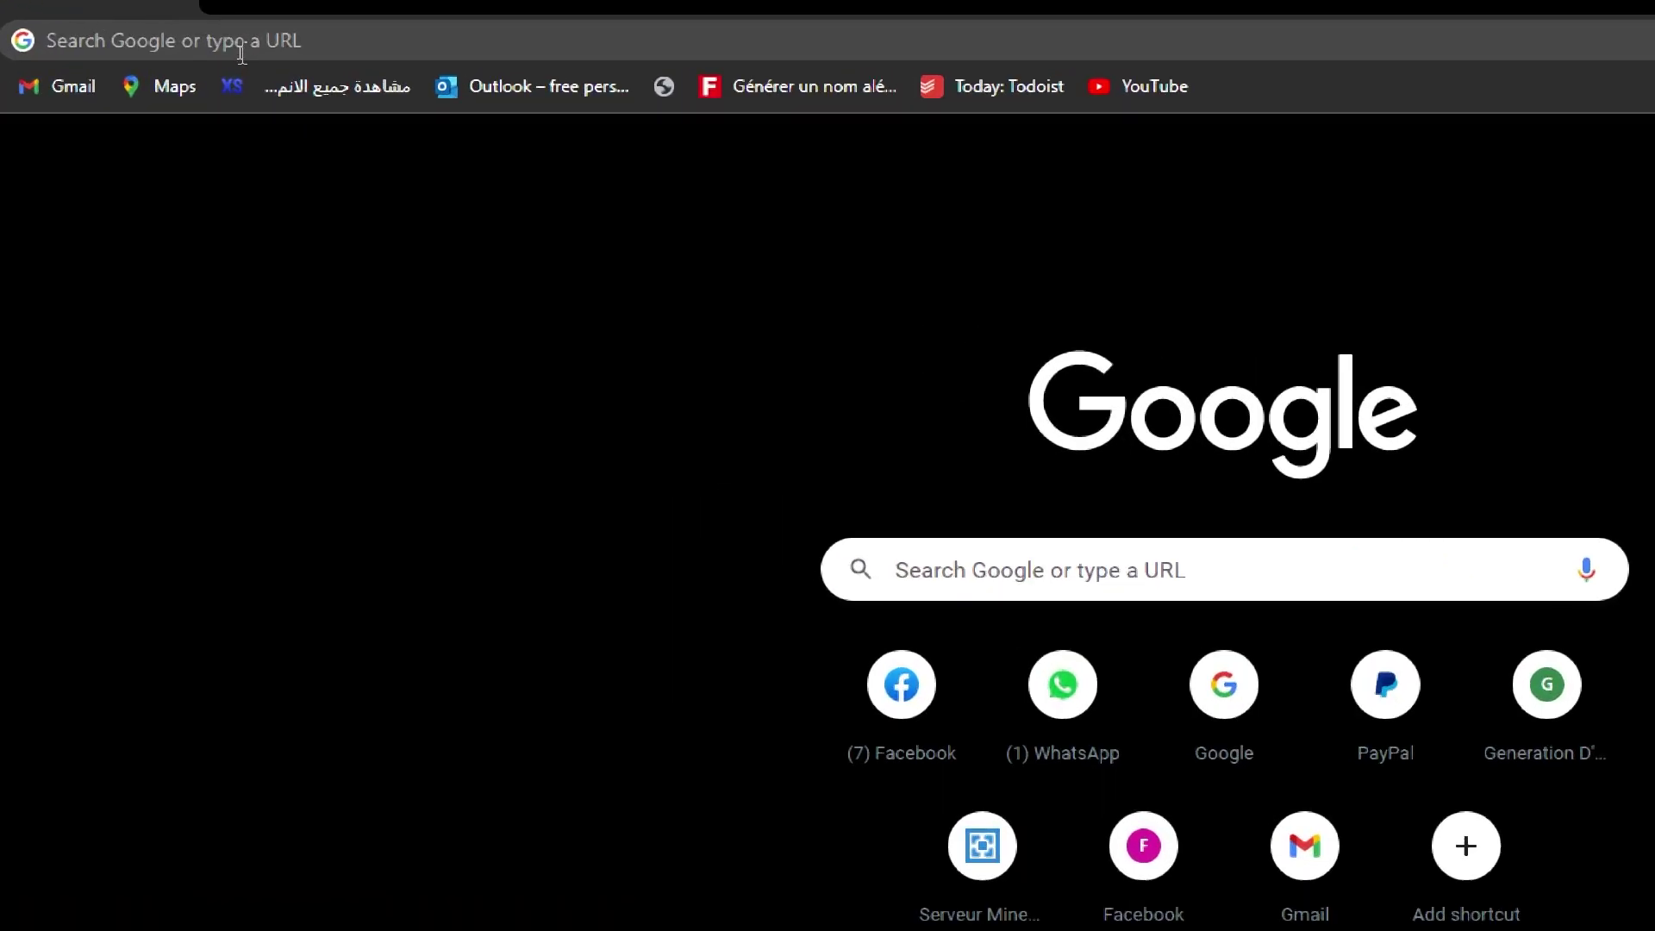
# Search Google for woocommerce and reach the WooCommerce.com account dashboard, then select the address bar.
pyautogui.click(243, 56)
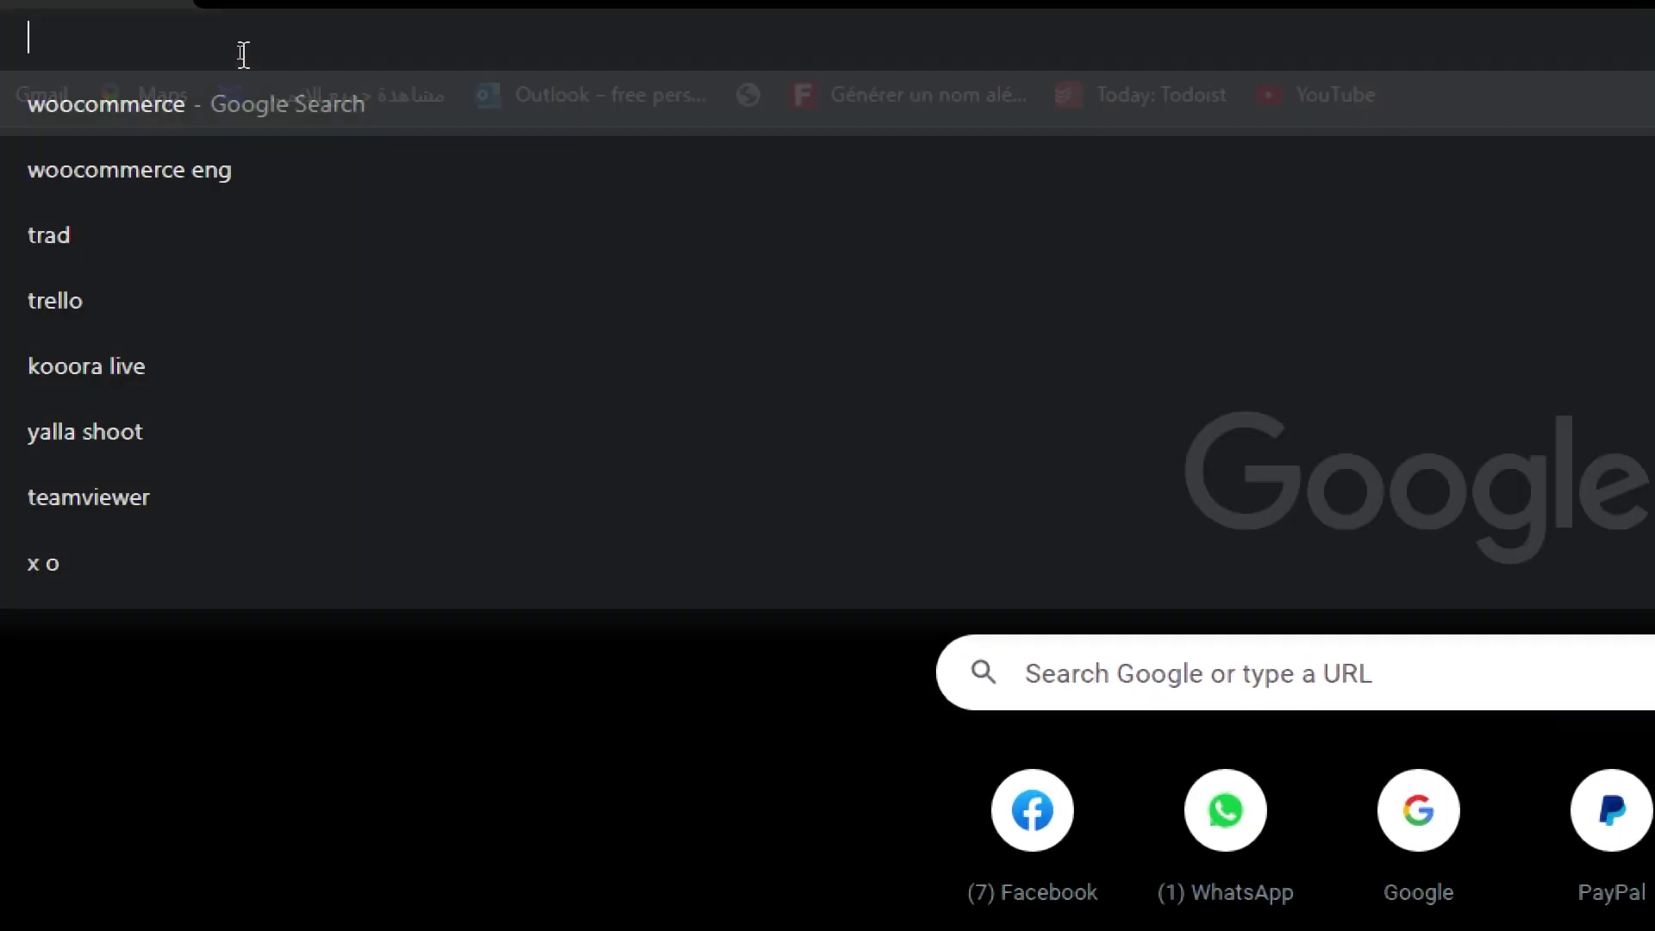
pyautogui.click(123, 127)
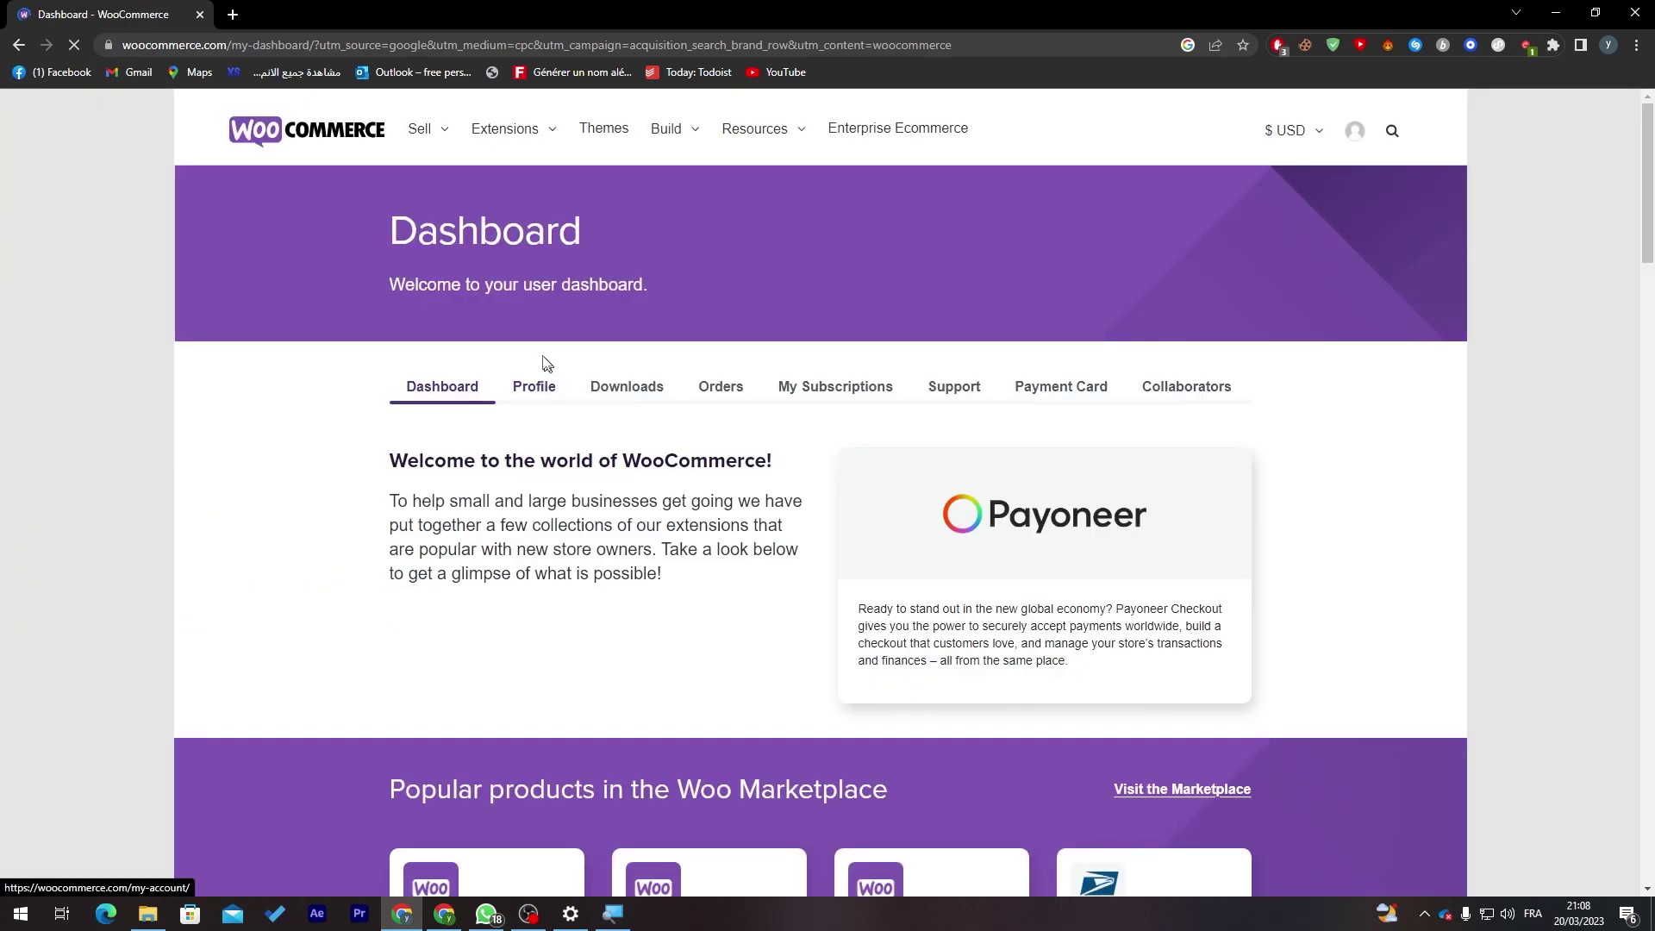
pyautogui.click(342, 44)
# Go to the local WordPress site at localhost and enter its admin dashboard.
pyautogui.write('localhost')
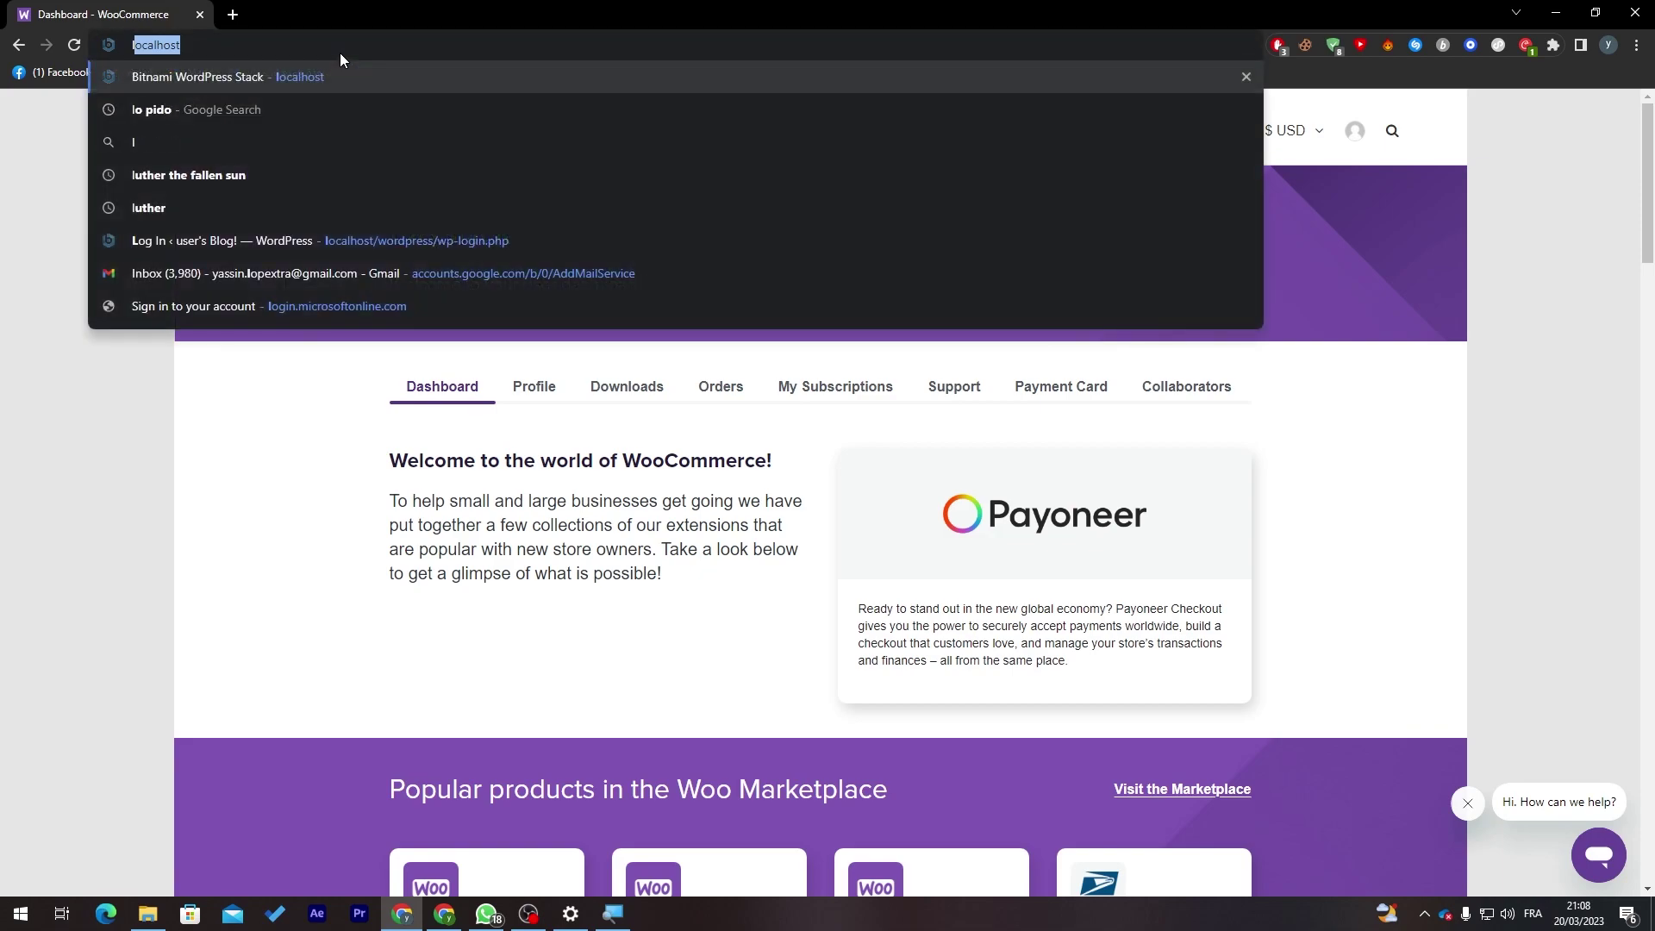
pyautogui.press('Return')
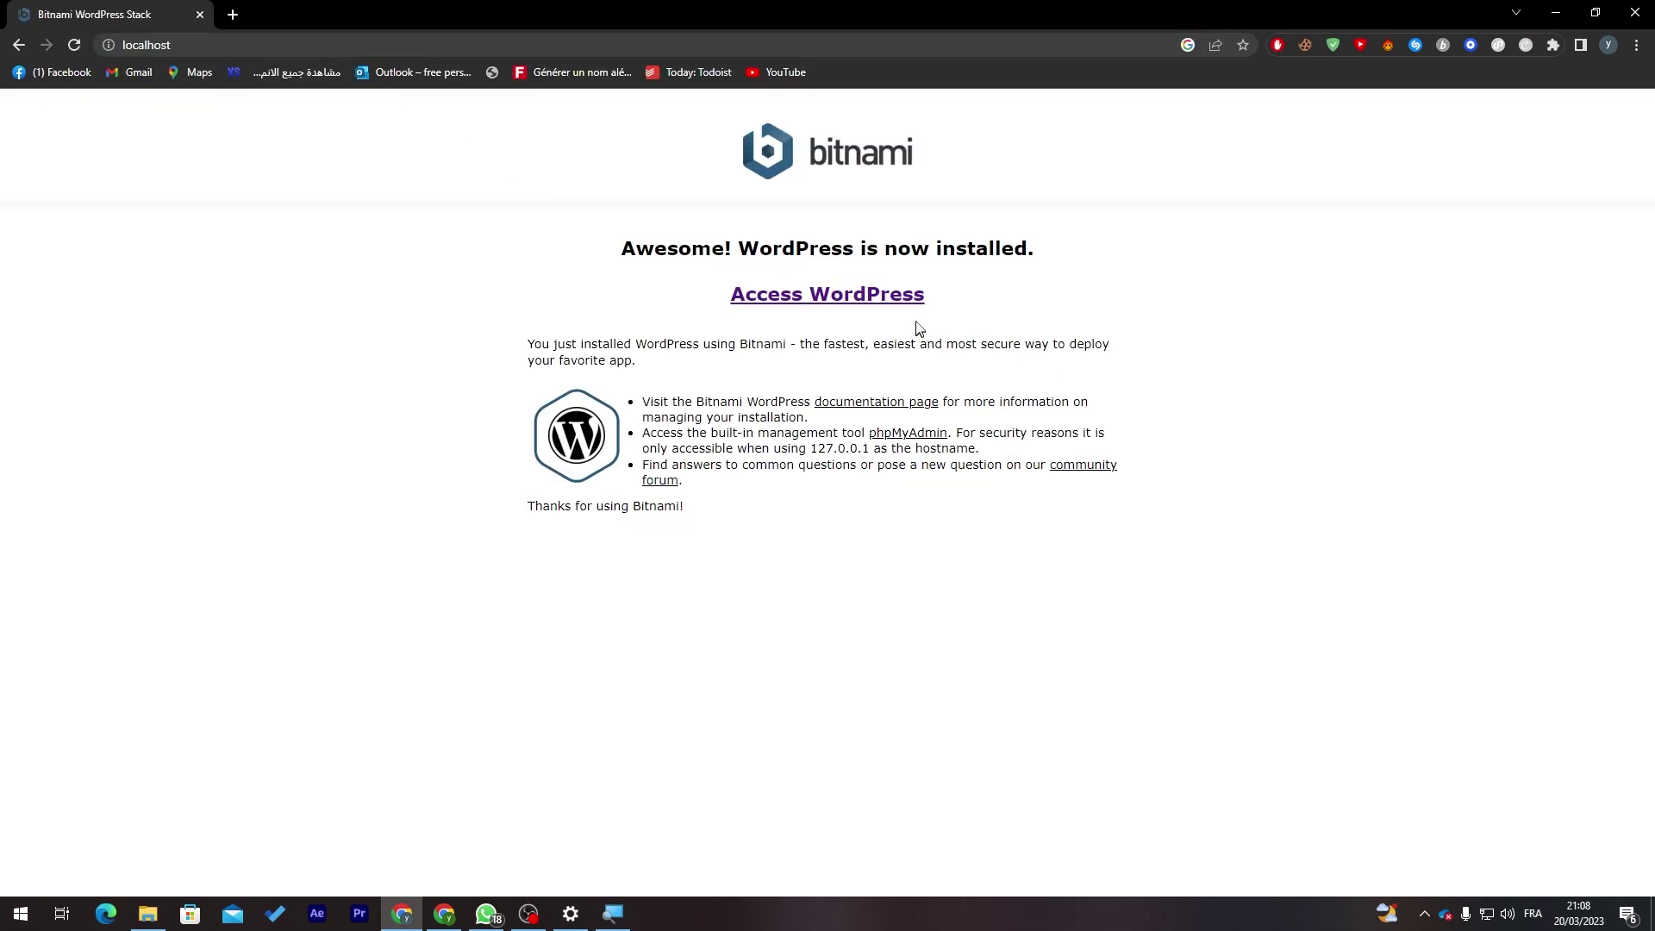
pyautogui.click(845, 307)
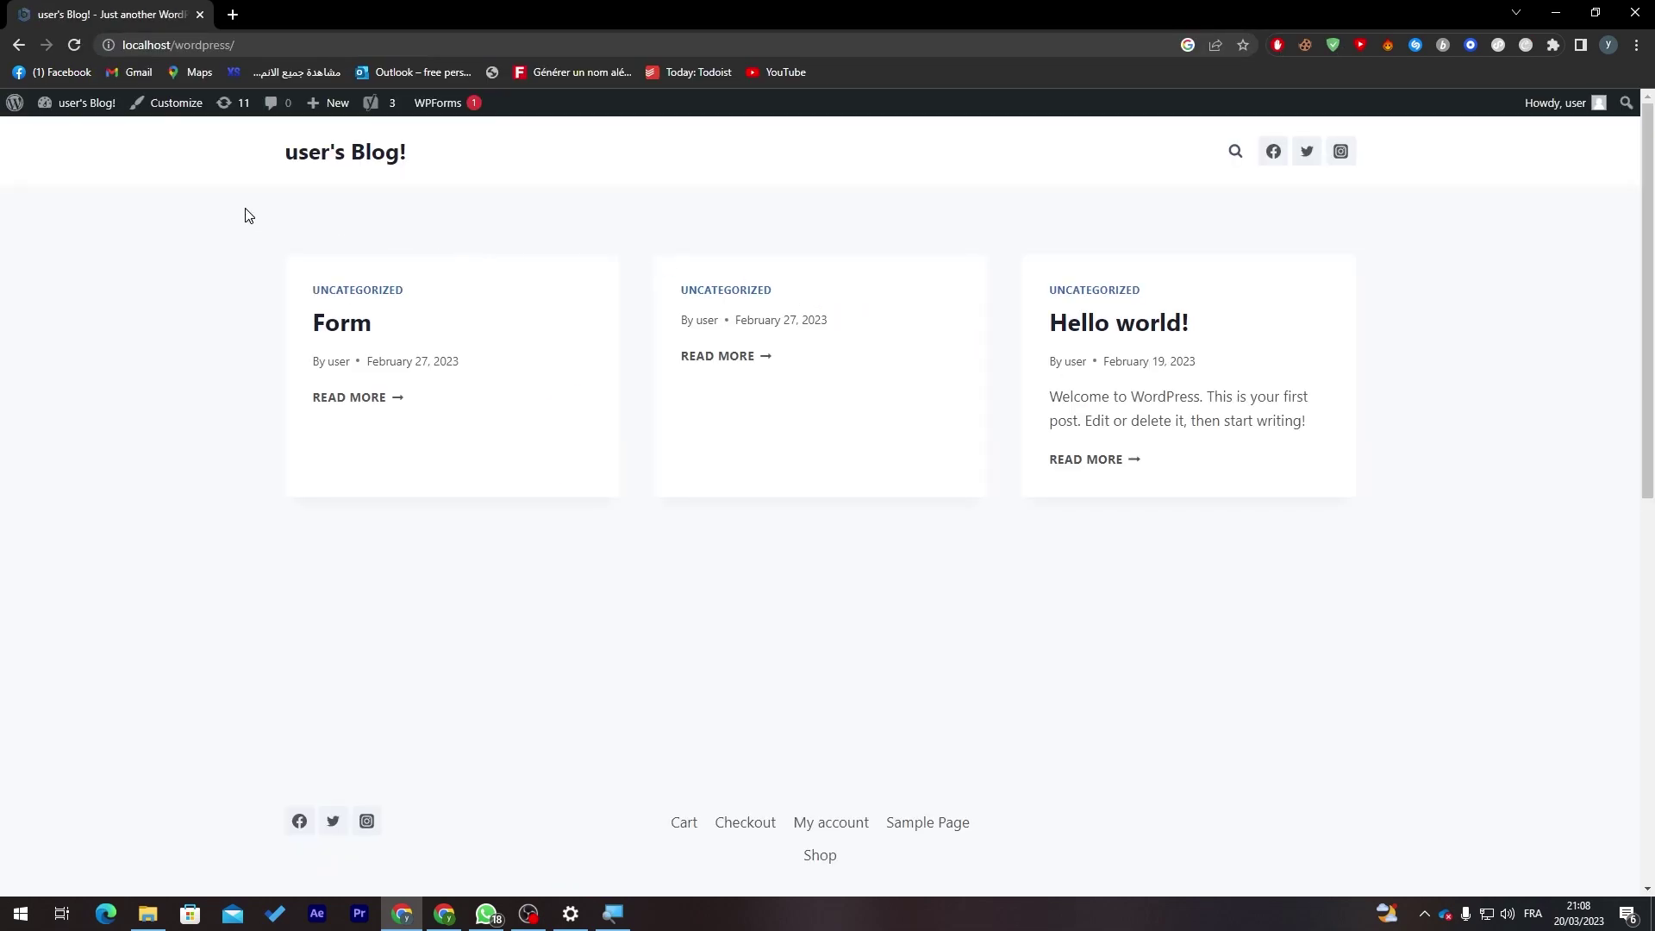
pyautogui.moveTo(77, 104)
pyautogui.click(60, 136)
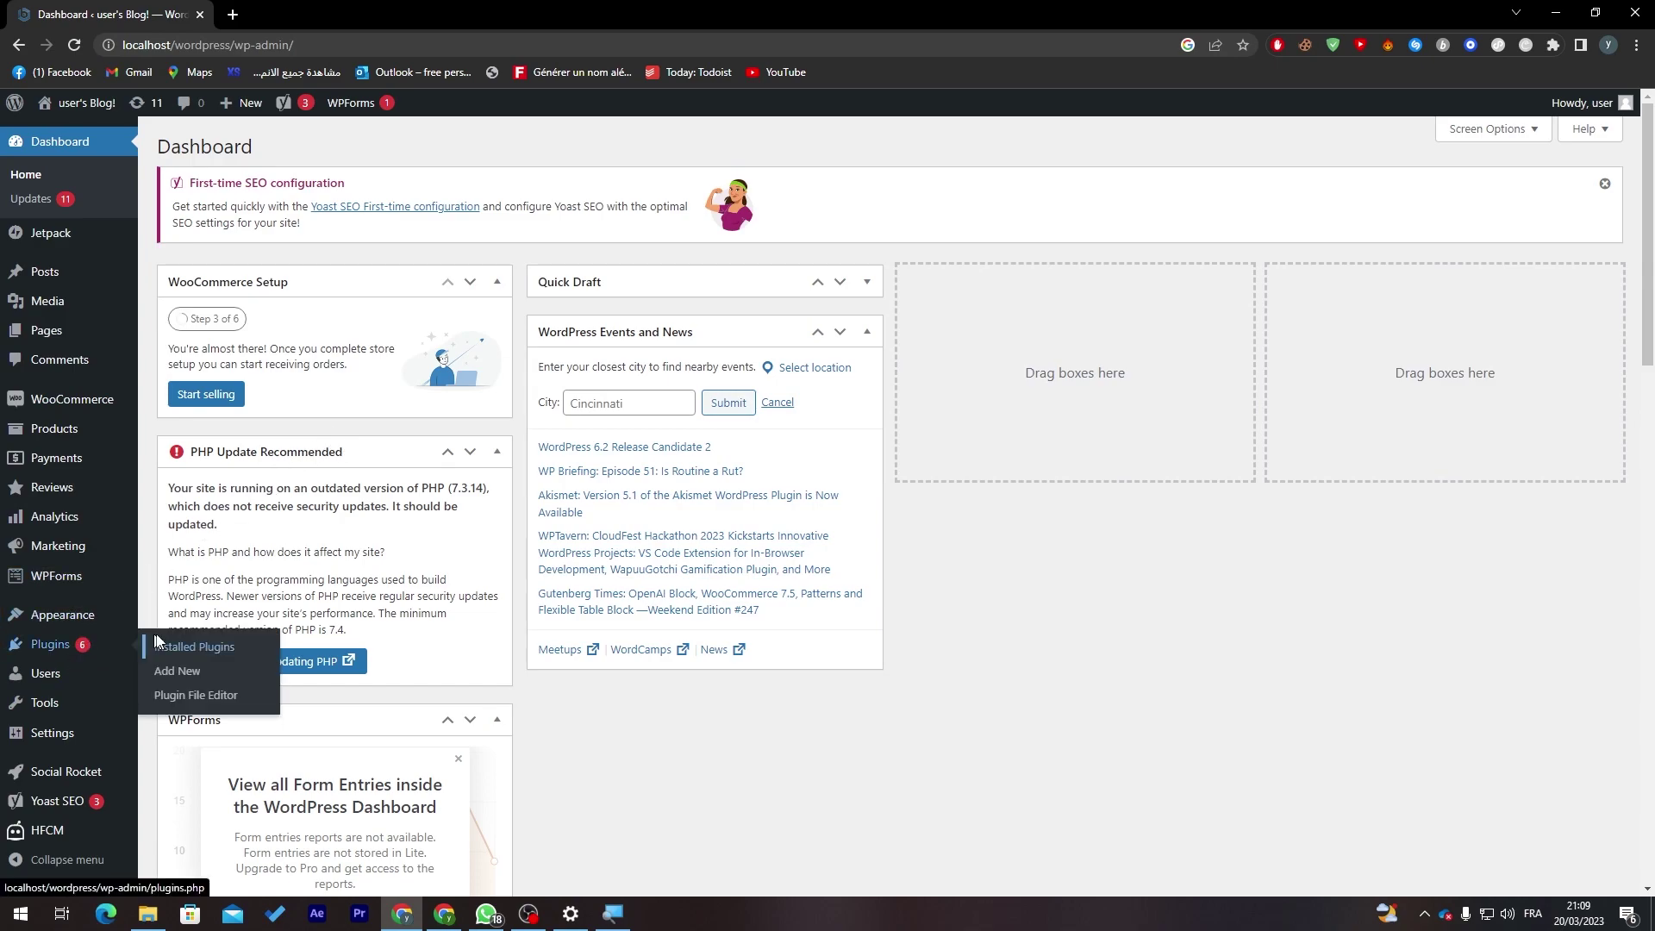
# Show the Installed Plugins list filtered to Active plugins.
pyautogui.click(180, 647)
pyautogui.click(223, 180)
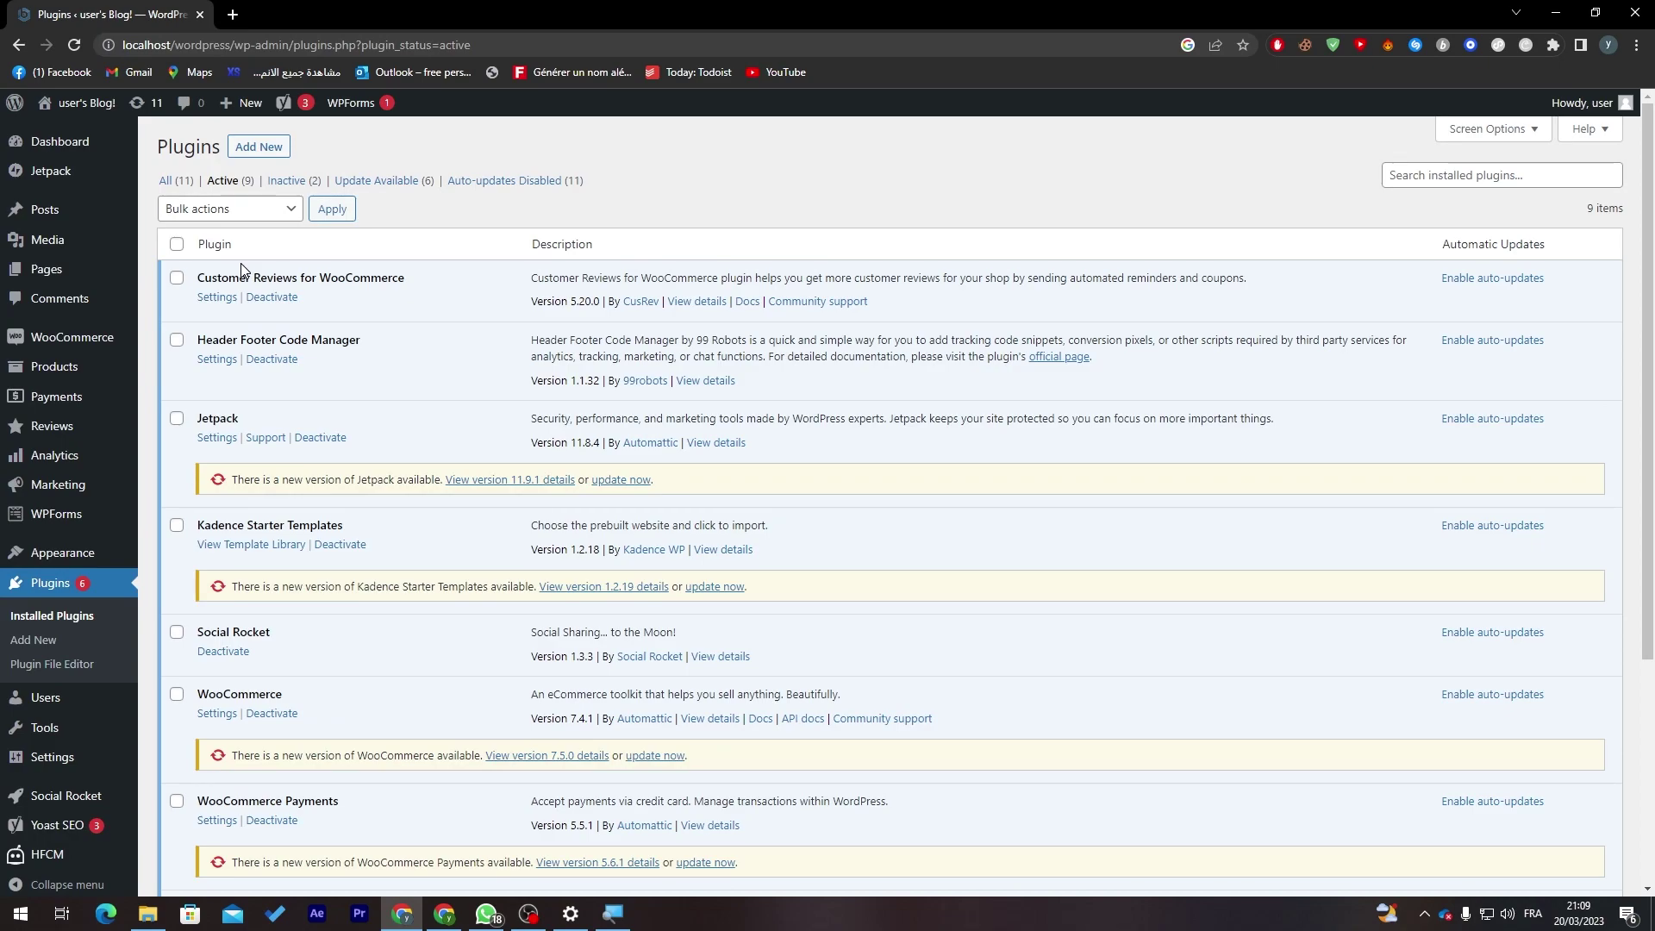
pyautogui.moveTo(1652, 349); pyautogui.dragTo(1652, 444)
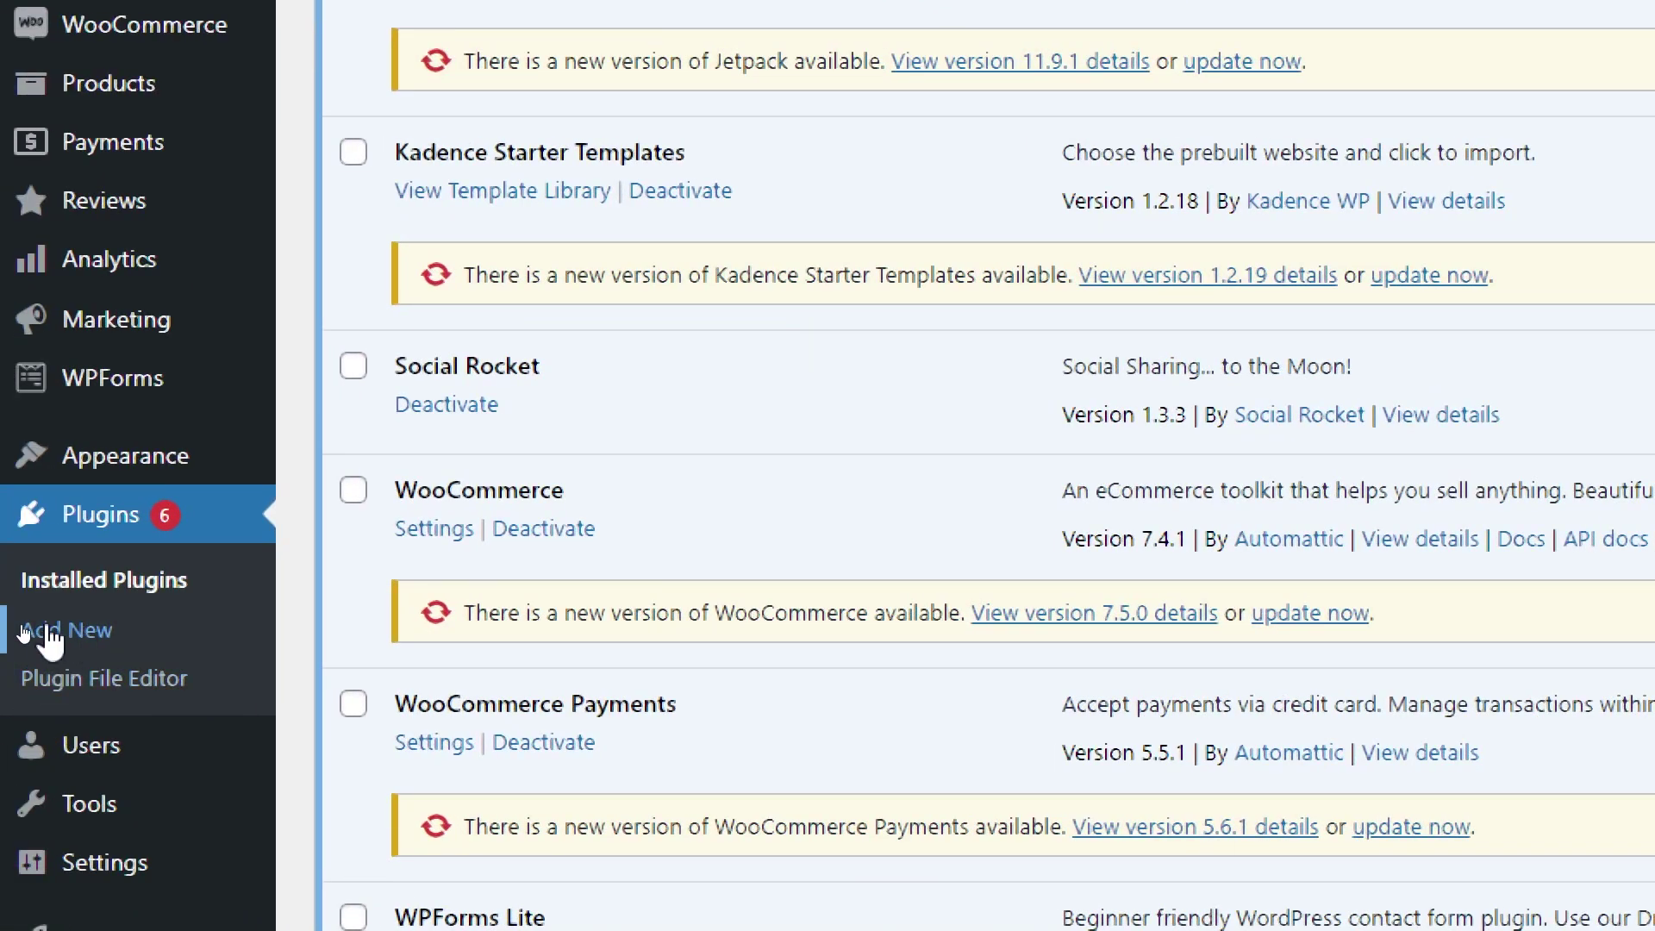
# Search the Add Plugins directory for 'bundle'.
pyautogui.click(54, 636)
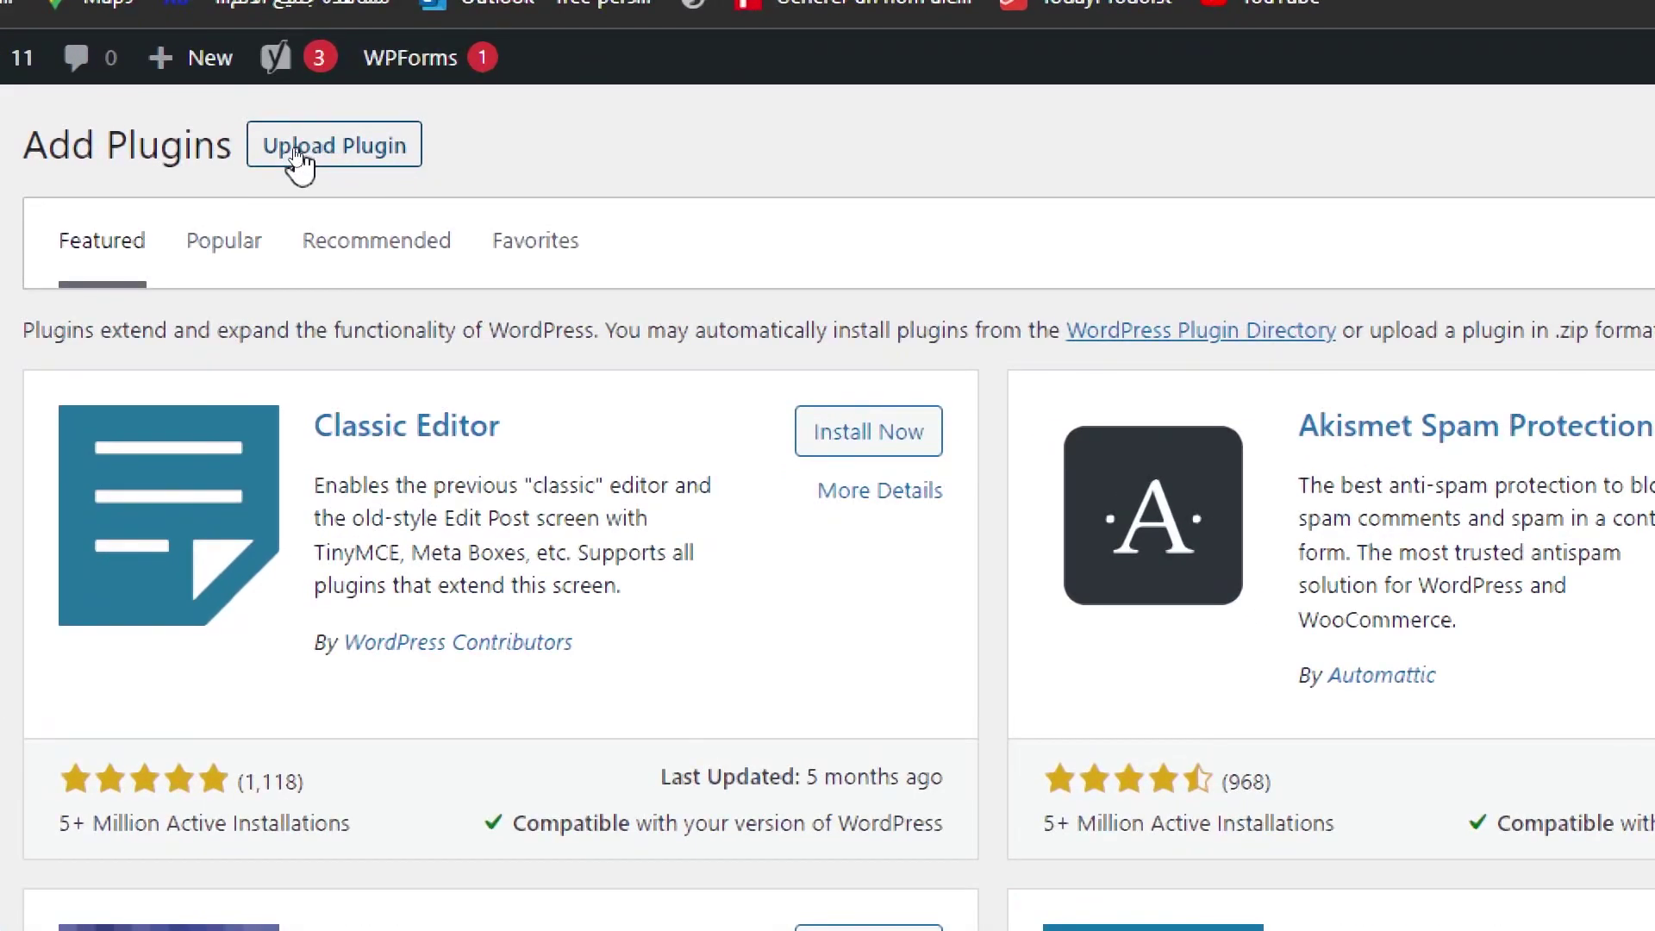
pyautogui.click(299, 148)
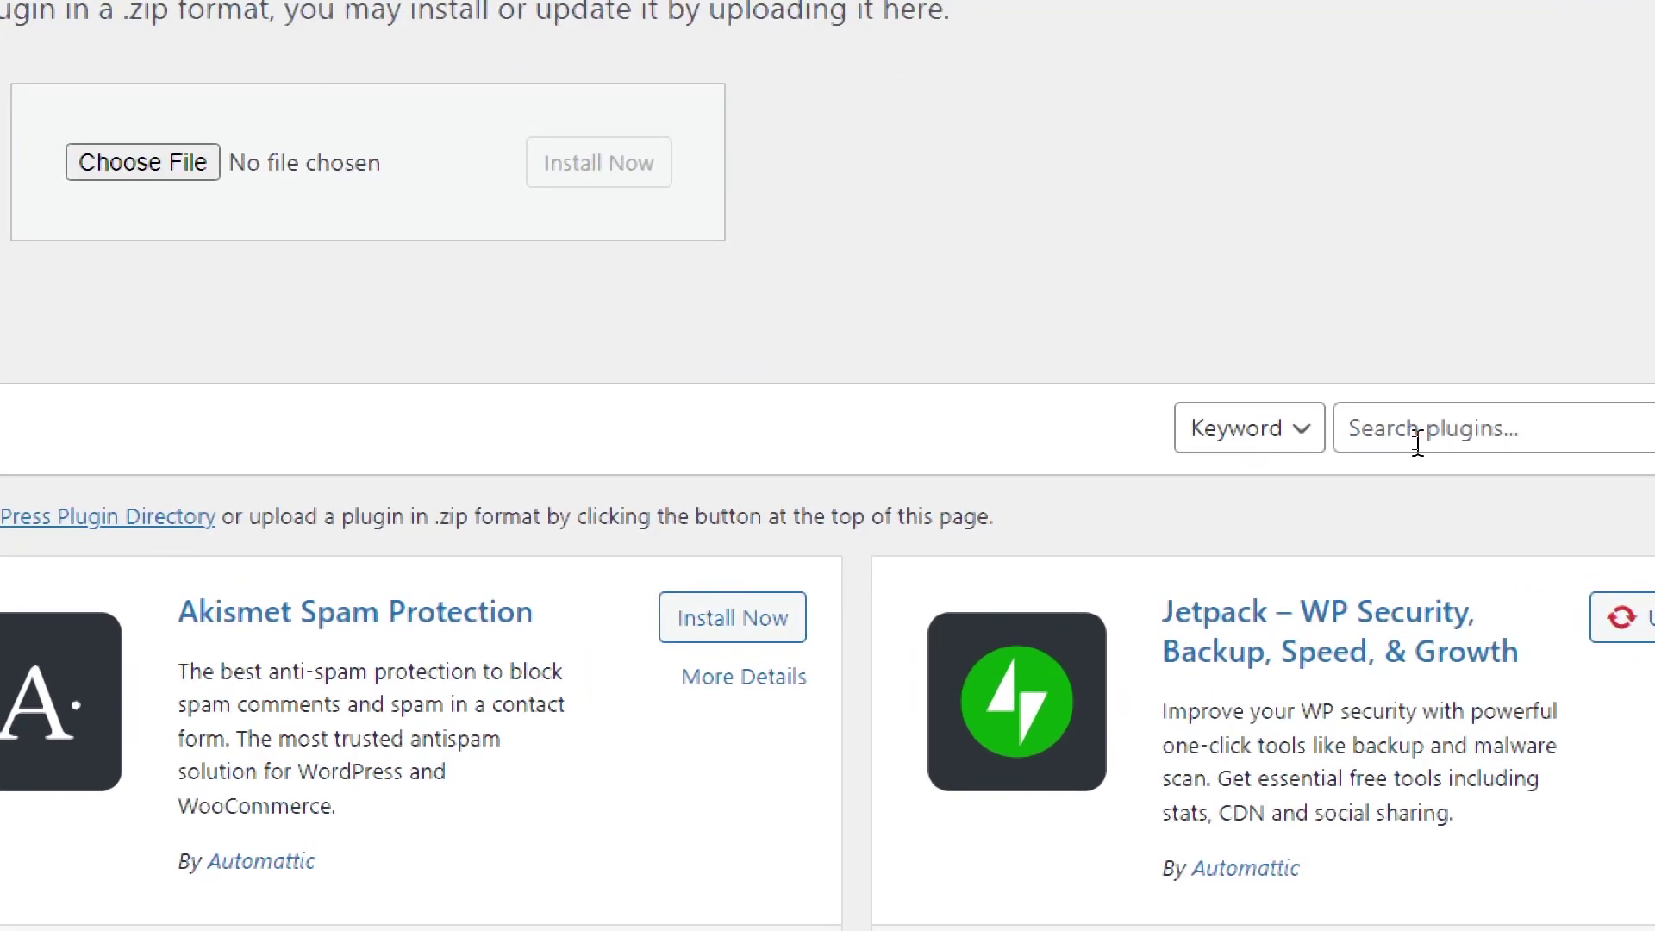
pyautogui.click(1418, 437)
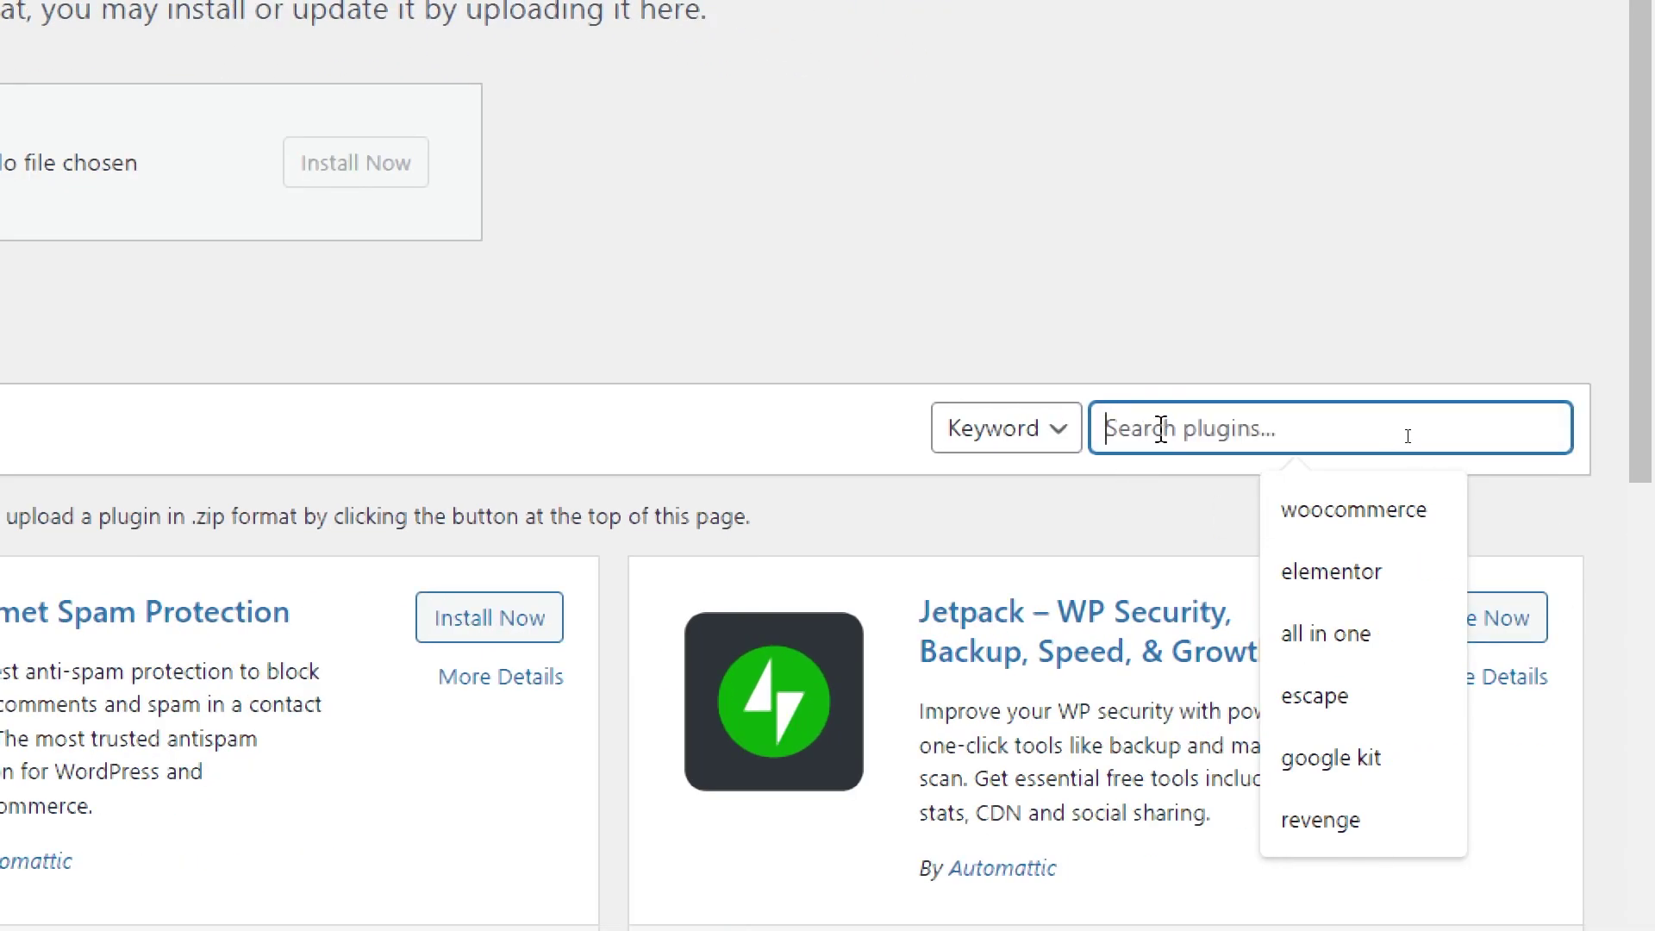
pyautogui.write('bundle')
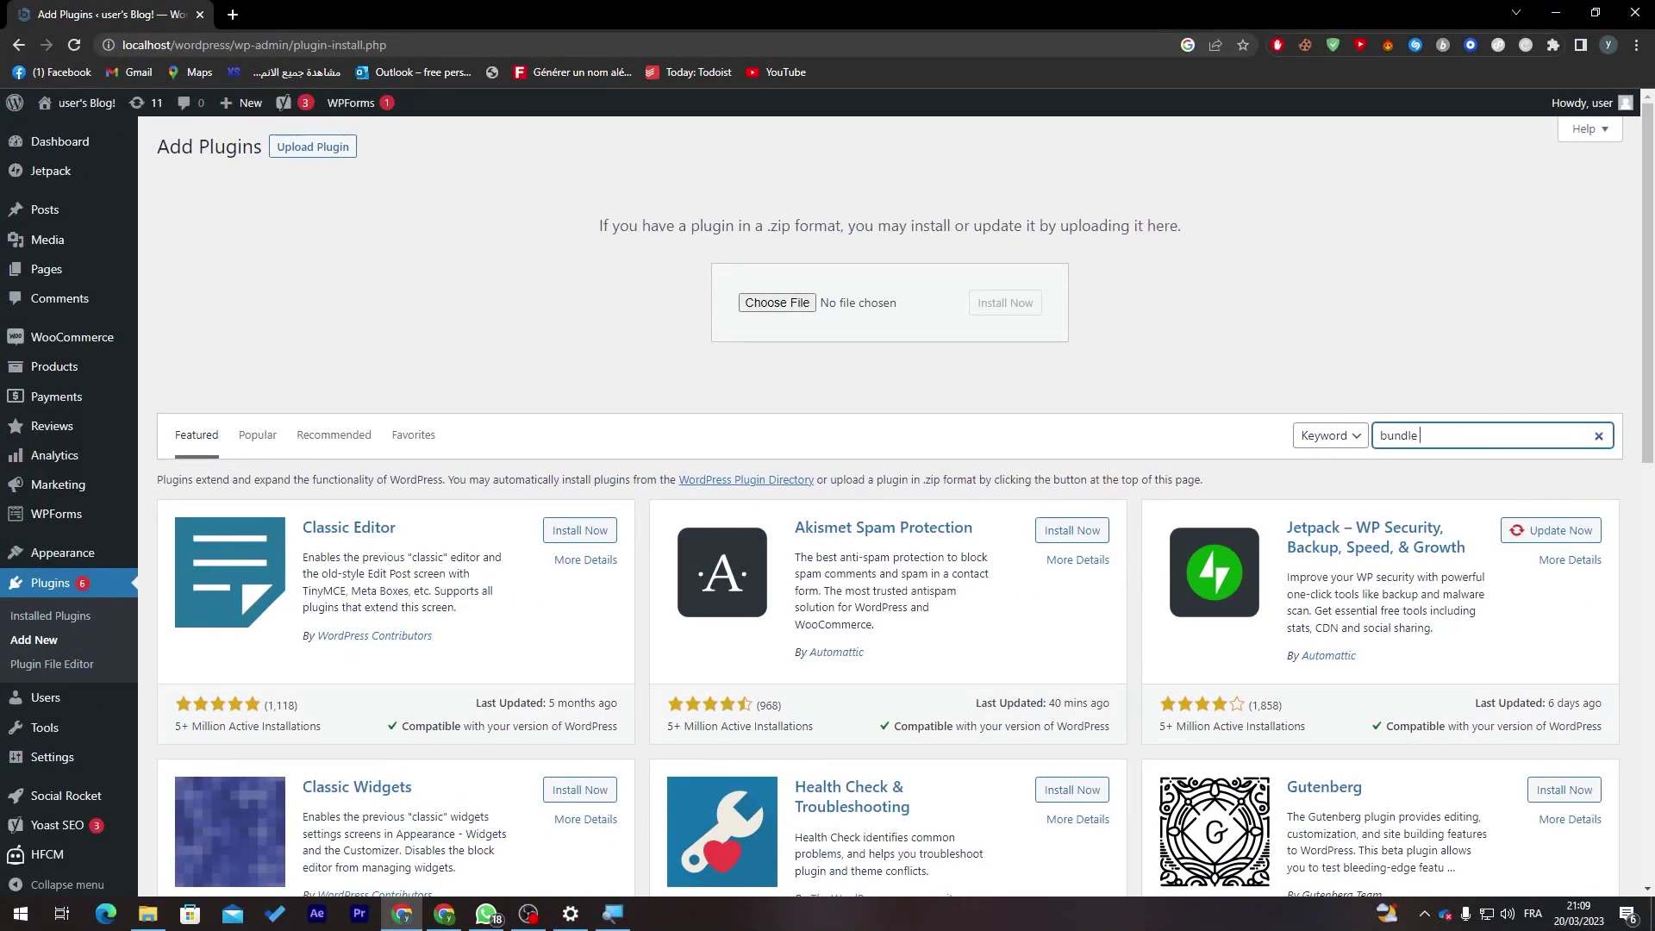
pyautogui.press('Return')
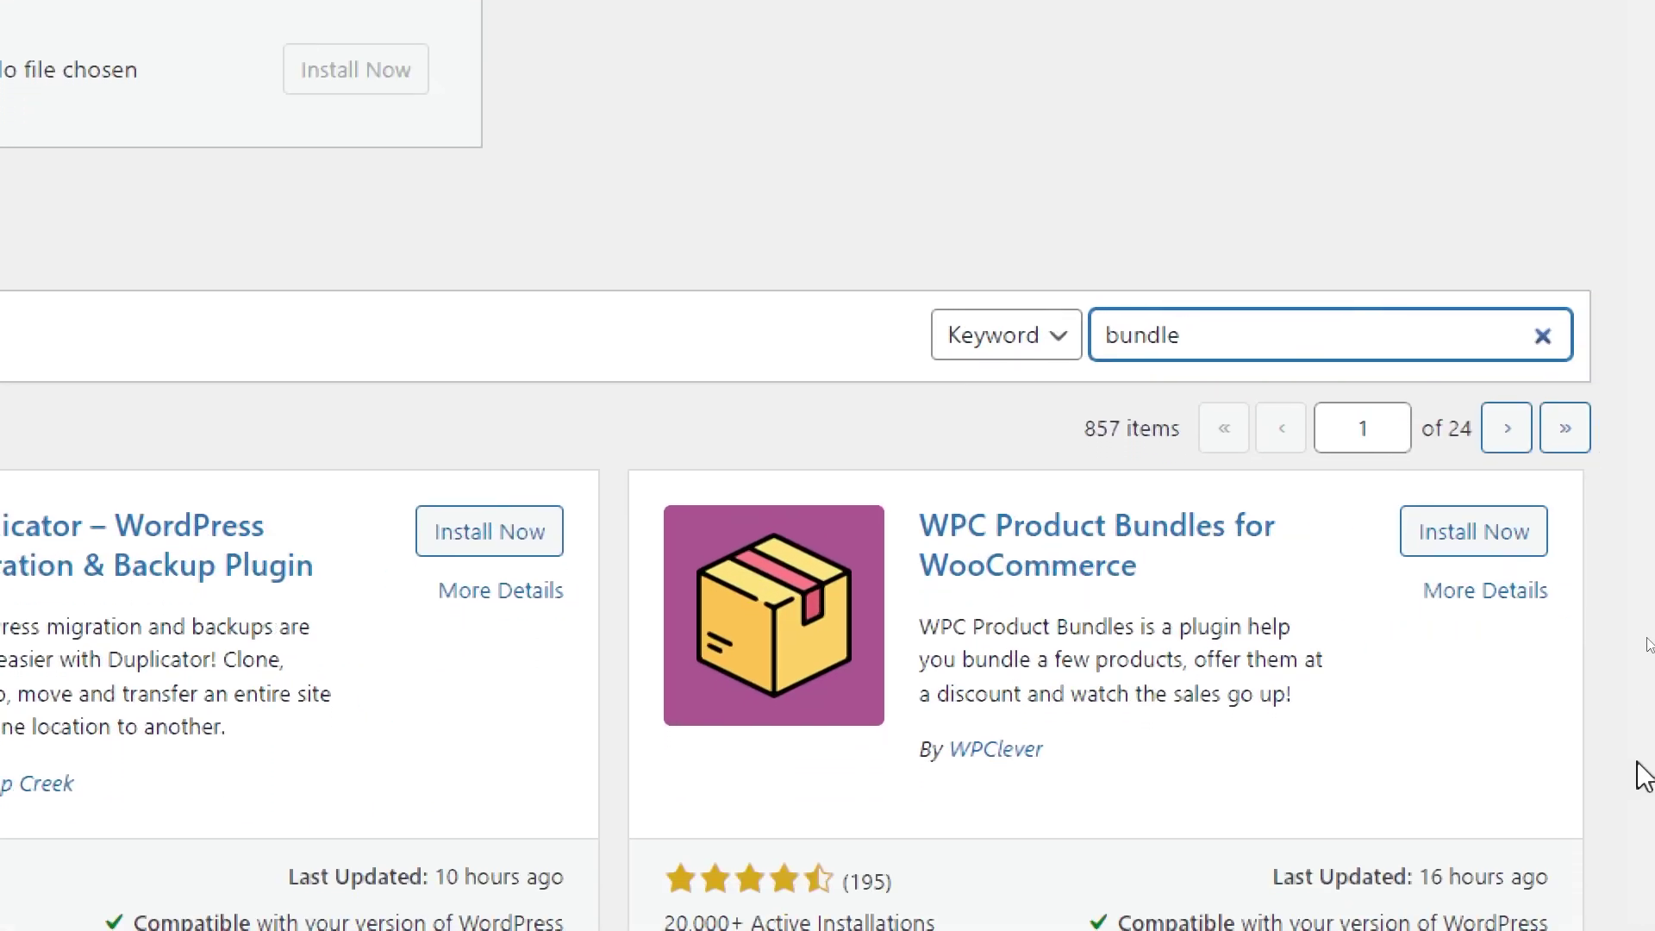
# Install and activate WPC Product Bundles for WooCommerce.
pyautogui.click(1544, 538)
pyautogui.scroll(-1, 1379, 750)
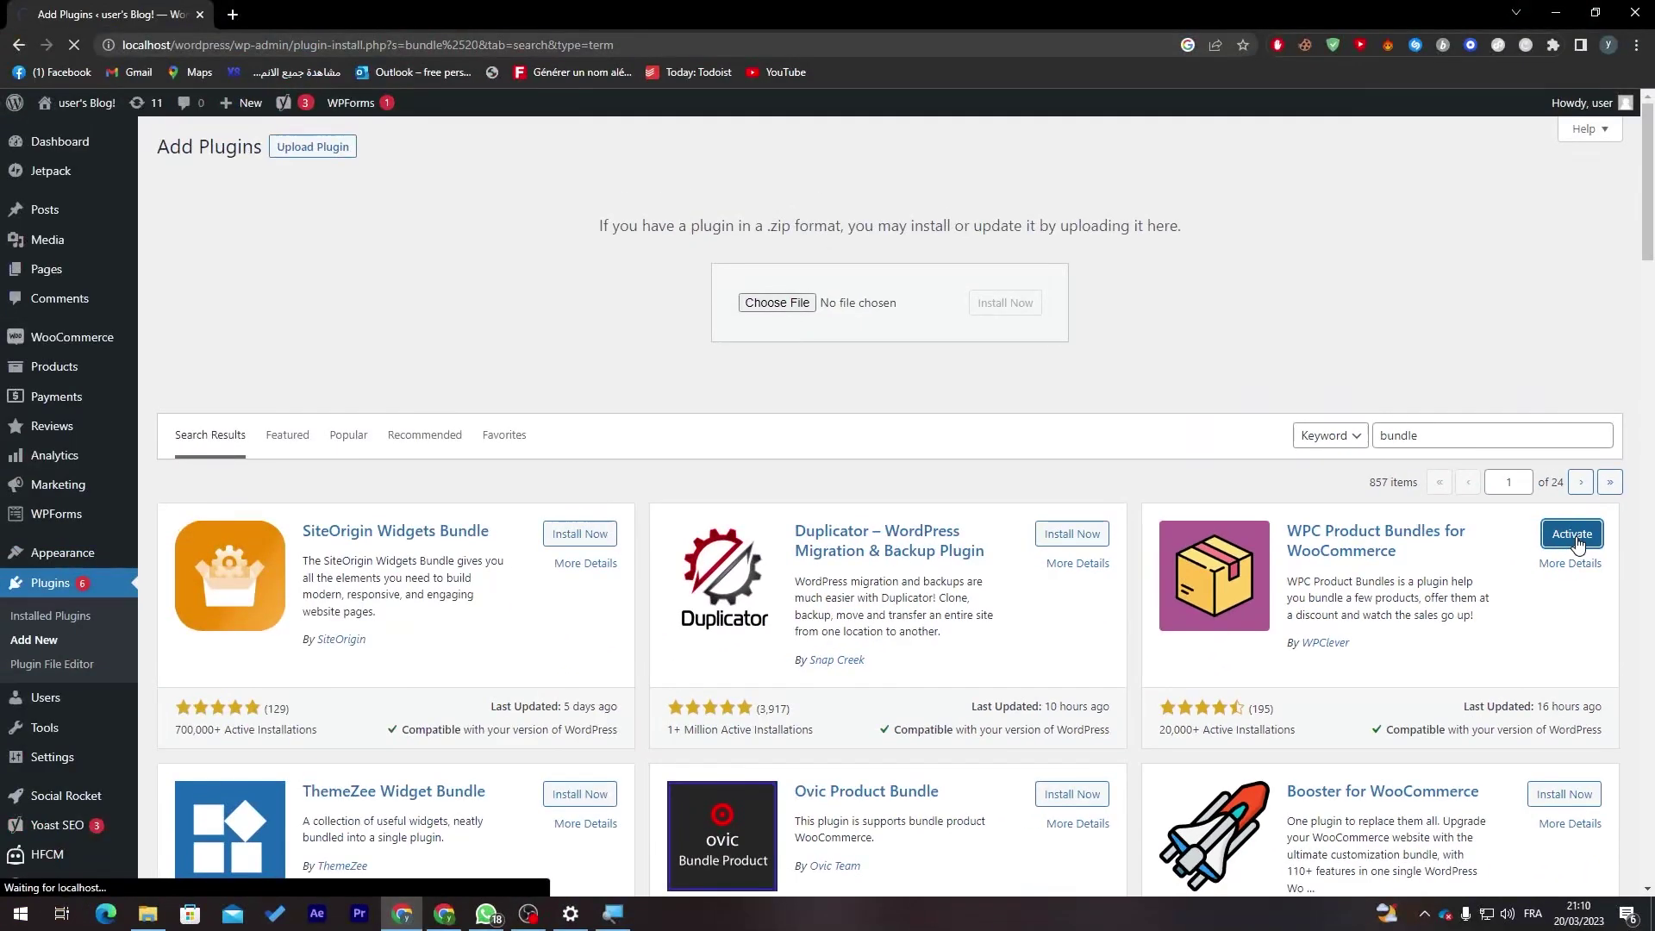
pyautogui.click(1498, 508)
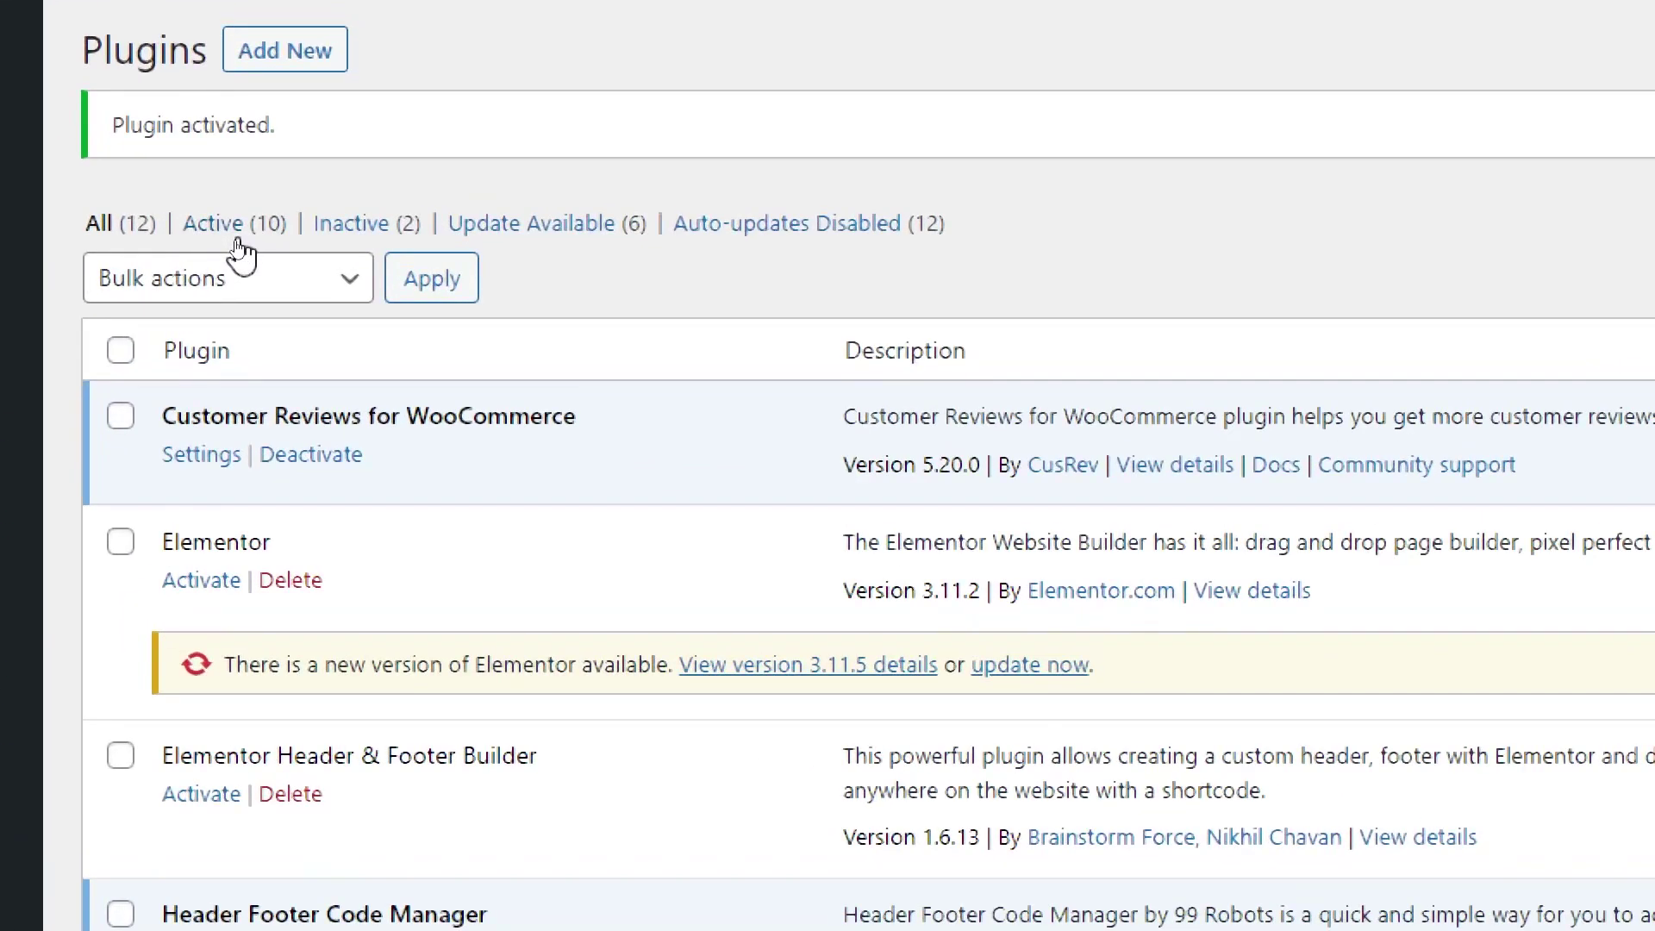
# Filter plugins to Active and locate WPC Product Bundles in the list.
pyautogui.click(234, 244)
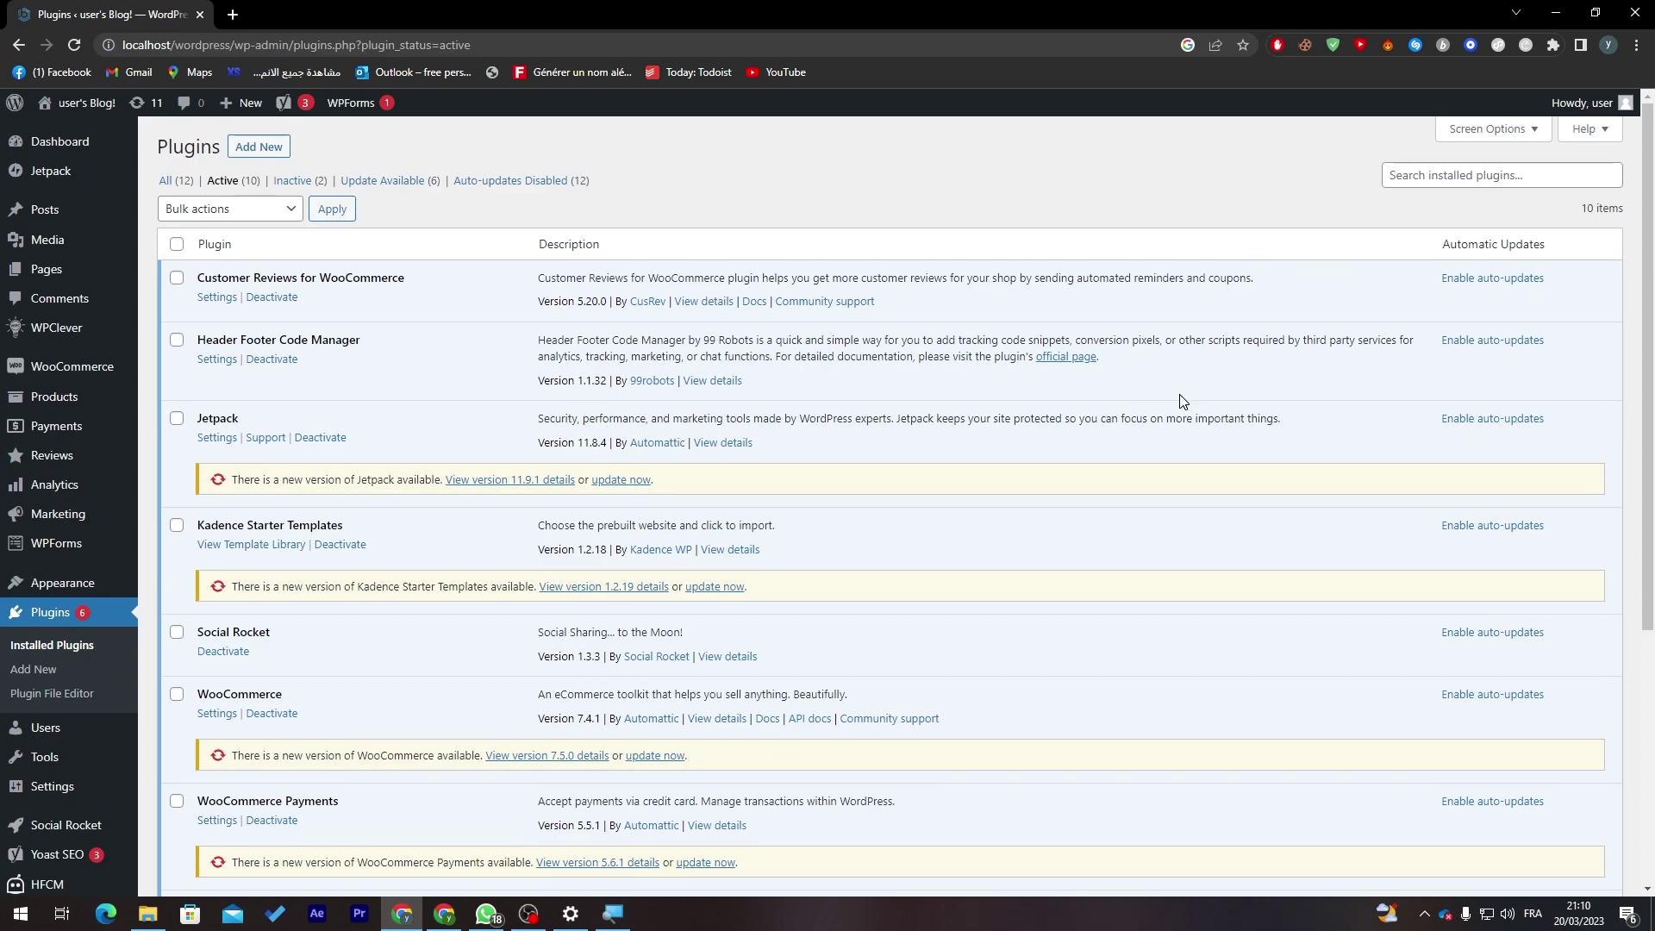
pyautogui.scroll(-5, 1160, 534)
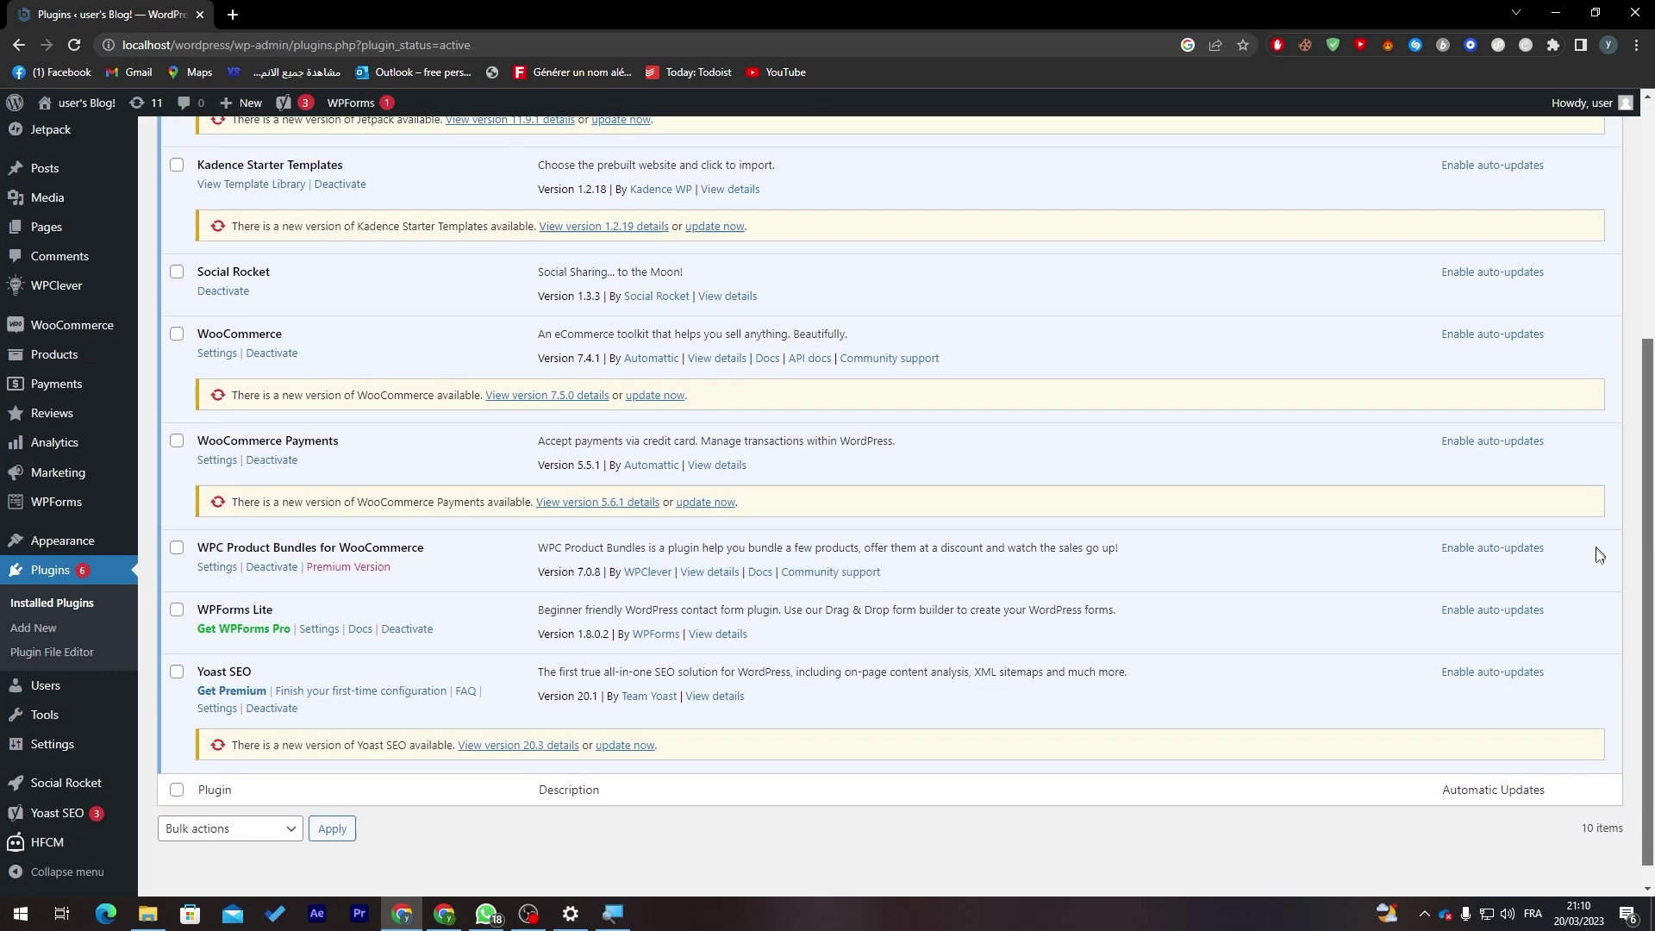
pyautogui.moveTo(228, 523); pyautogui.dragTo(380, 522)
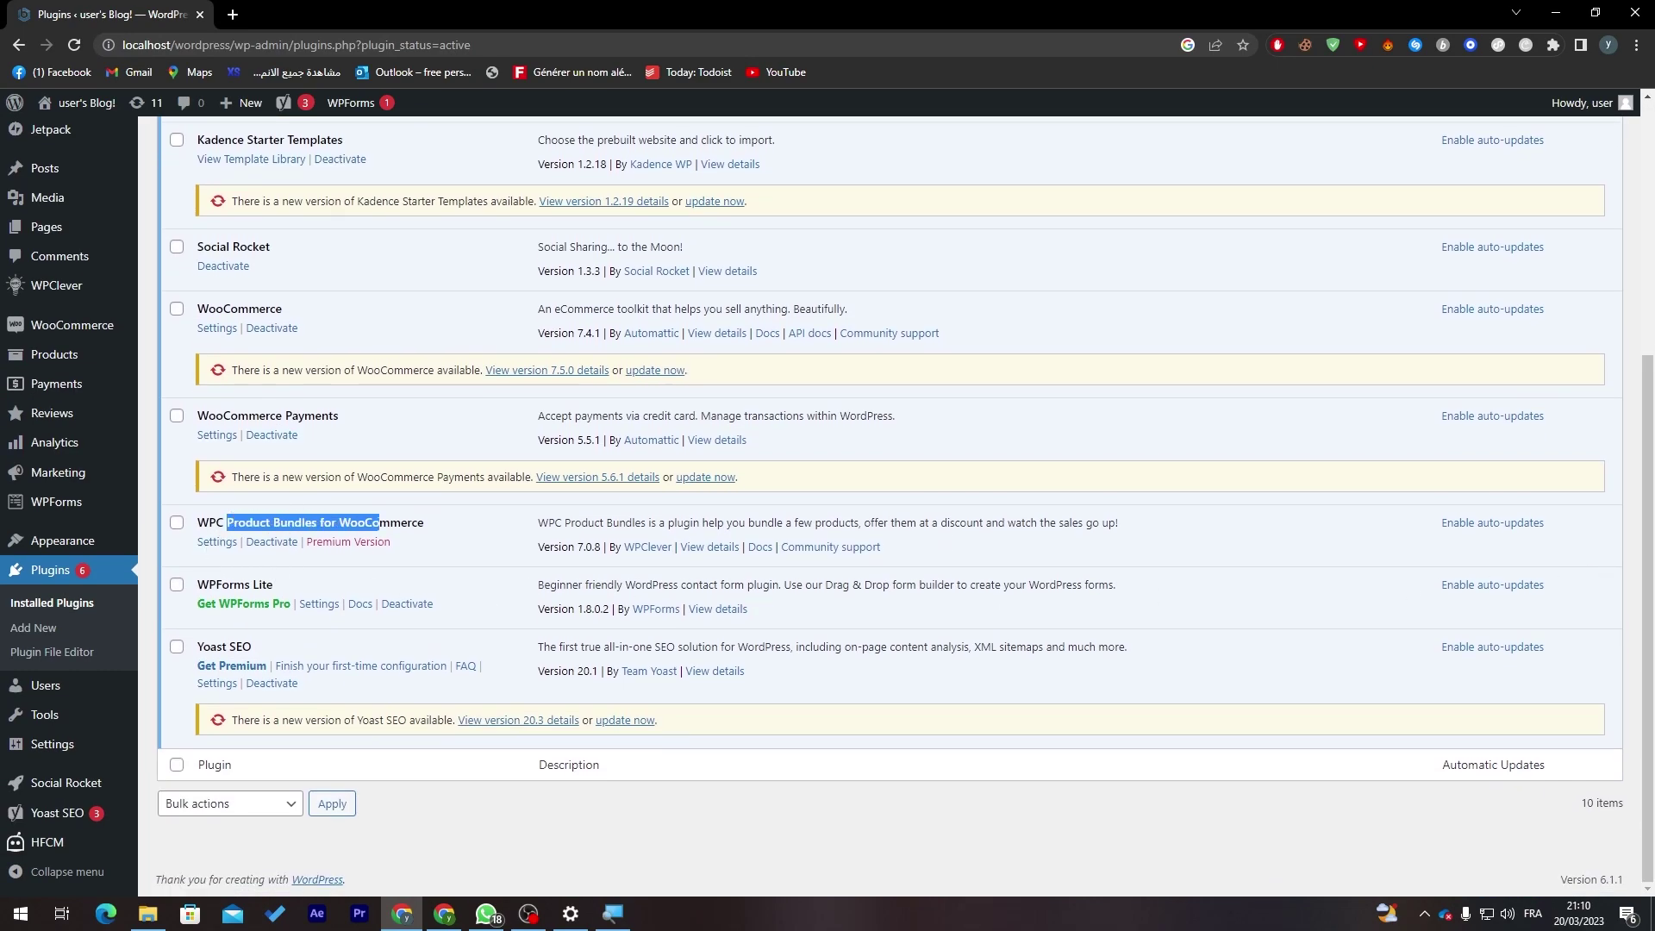
pyautogui.click(250, 536)
# Browse the WPC Product Bundles Settings, Compatible, Premium Version and Essential Kit tabs, ending on How to use?
pyautogui.click(218, 543)
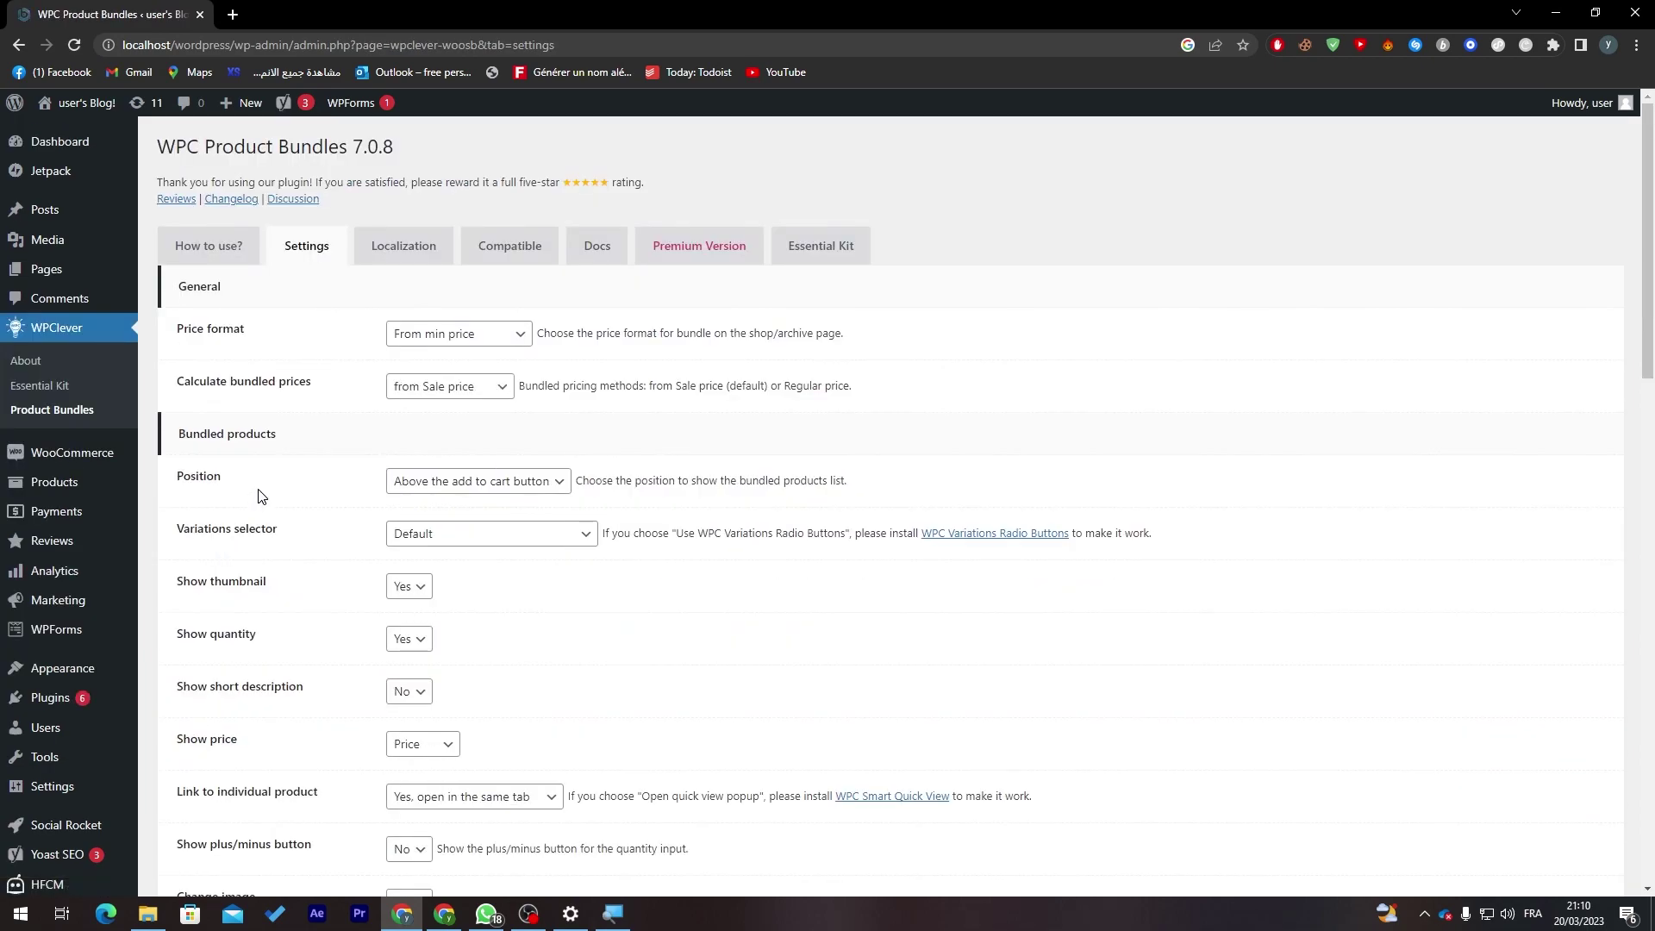
pyautogui.click(209, 250)
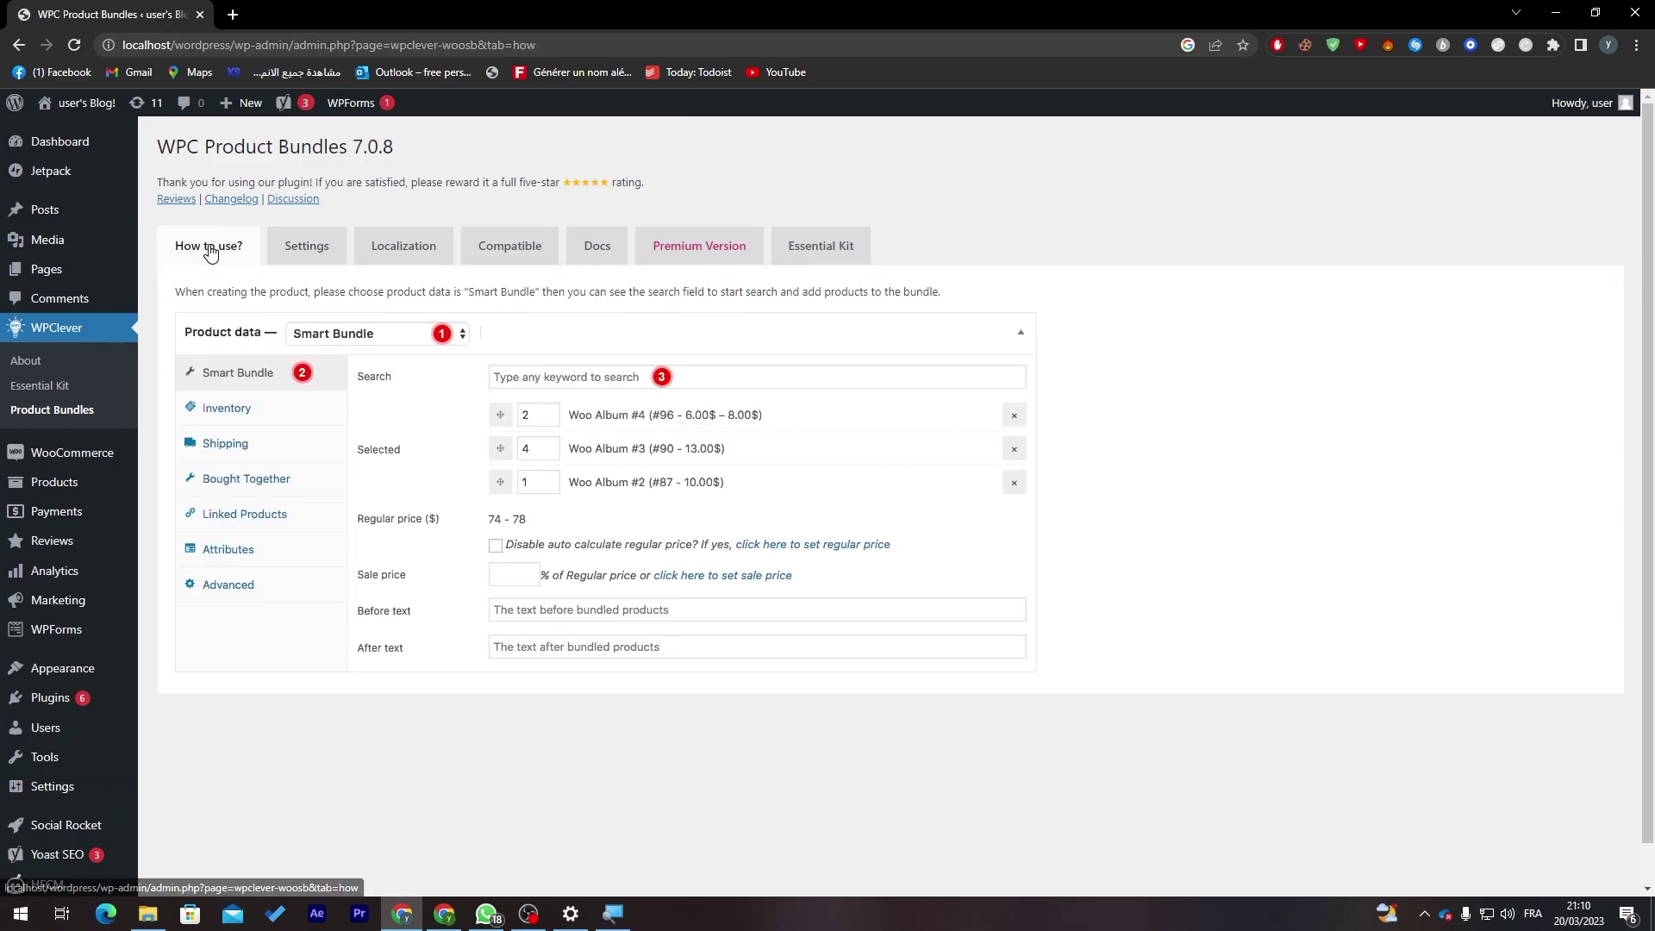
pyautogui.click(302, 264)
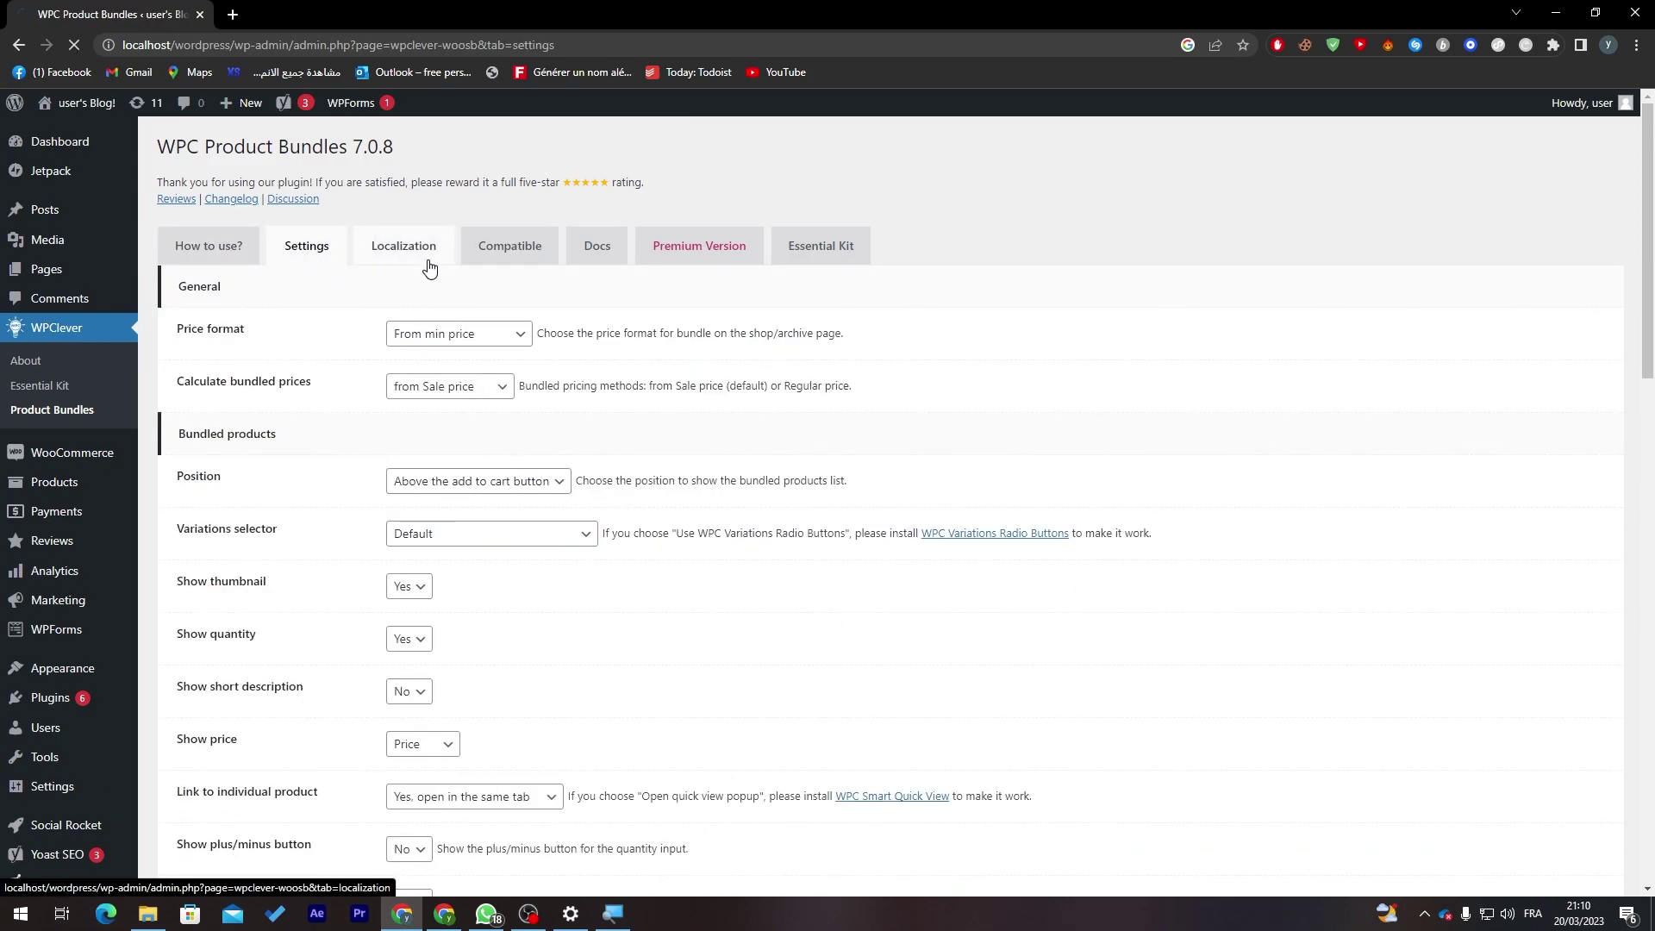
pyautogui.click(512, 258)
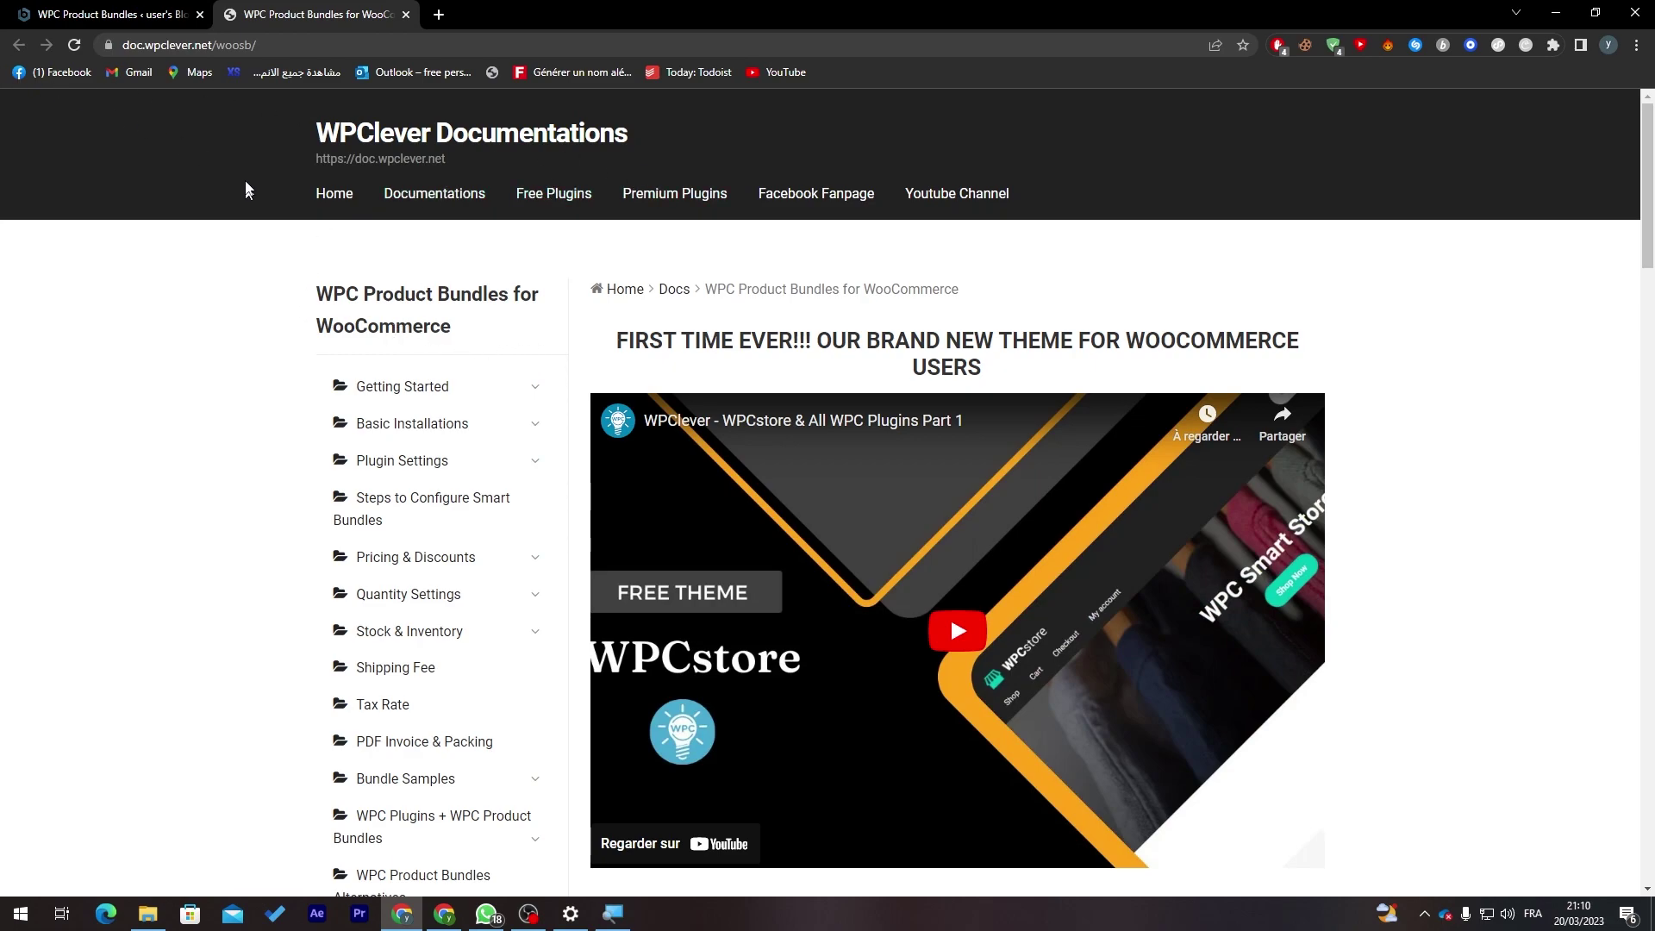
pyautogui.click(112, 15)
pyautogui.click(713, 264)
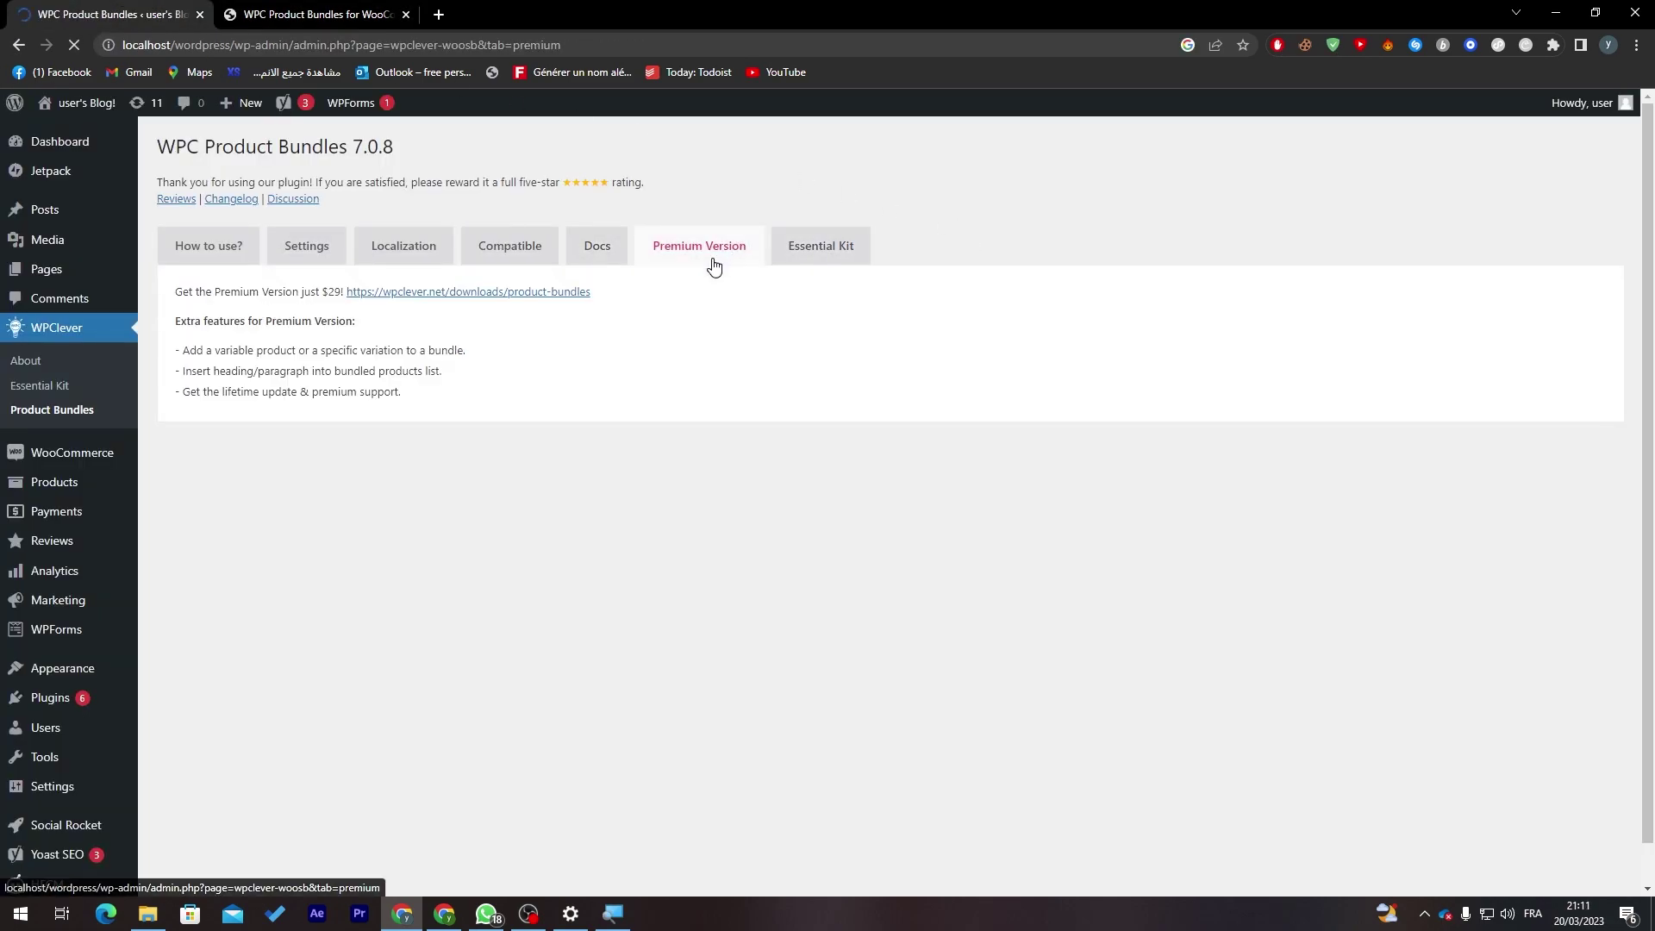
pyautogui.click(843, 269)
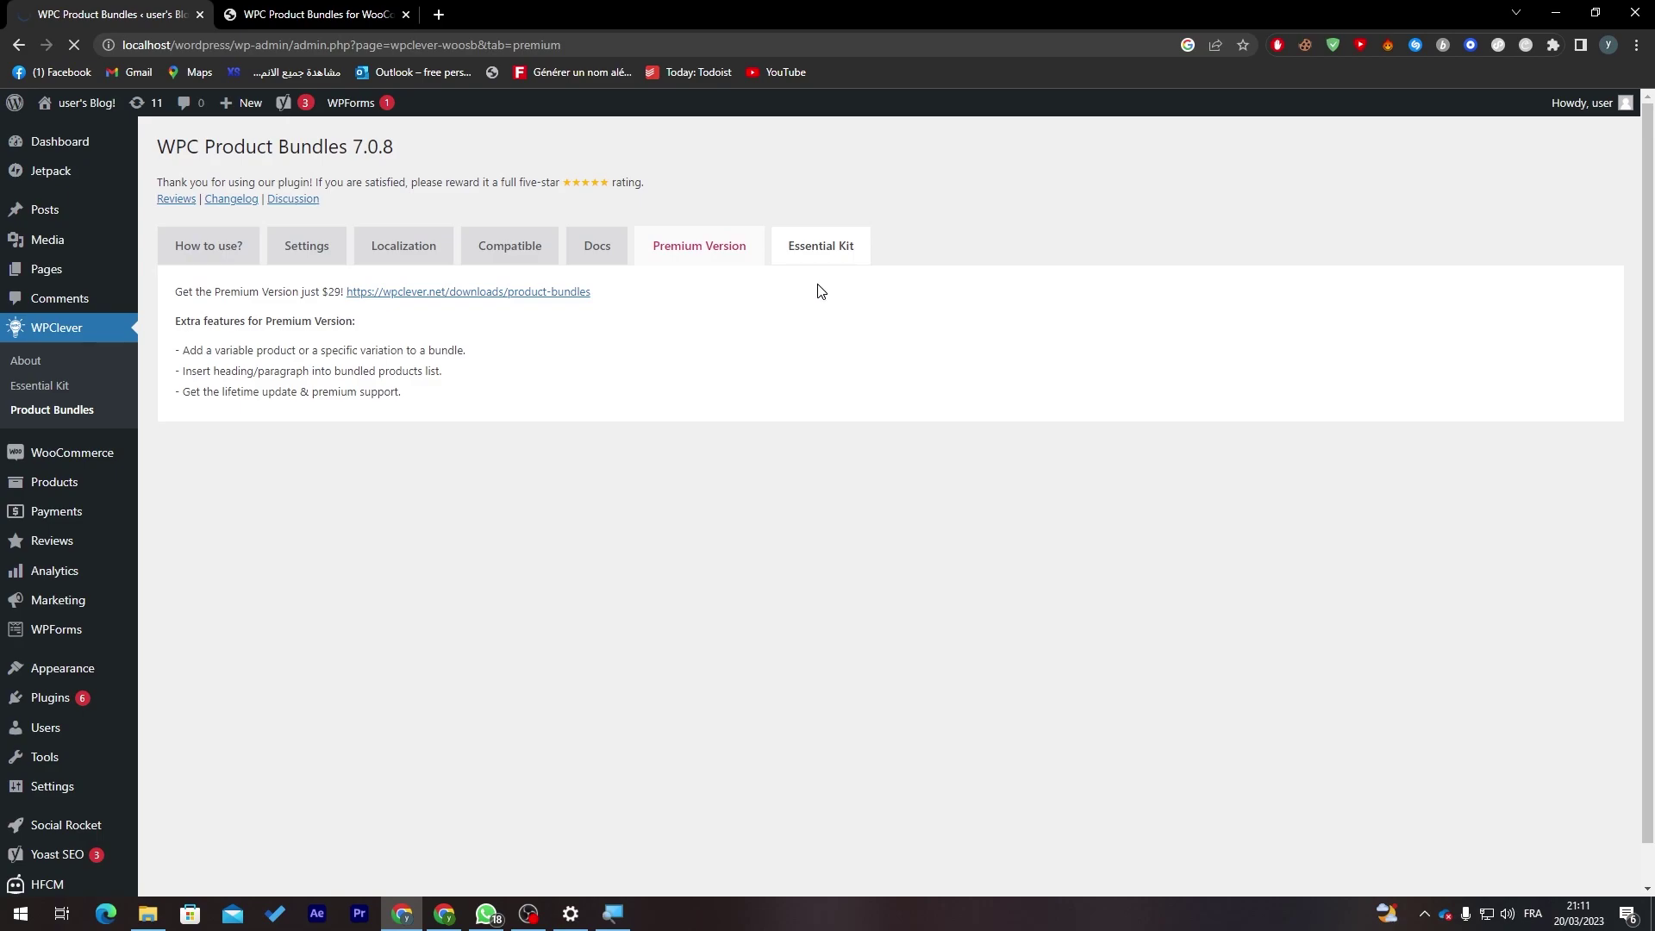
pyautogui.click(221, 260)
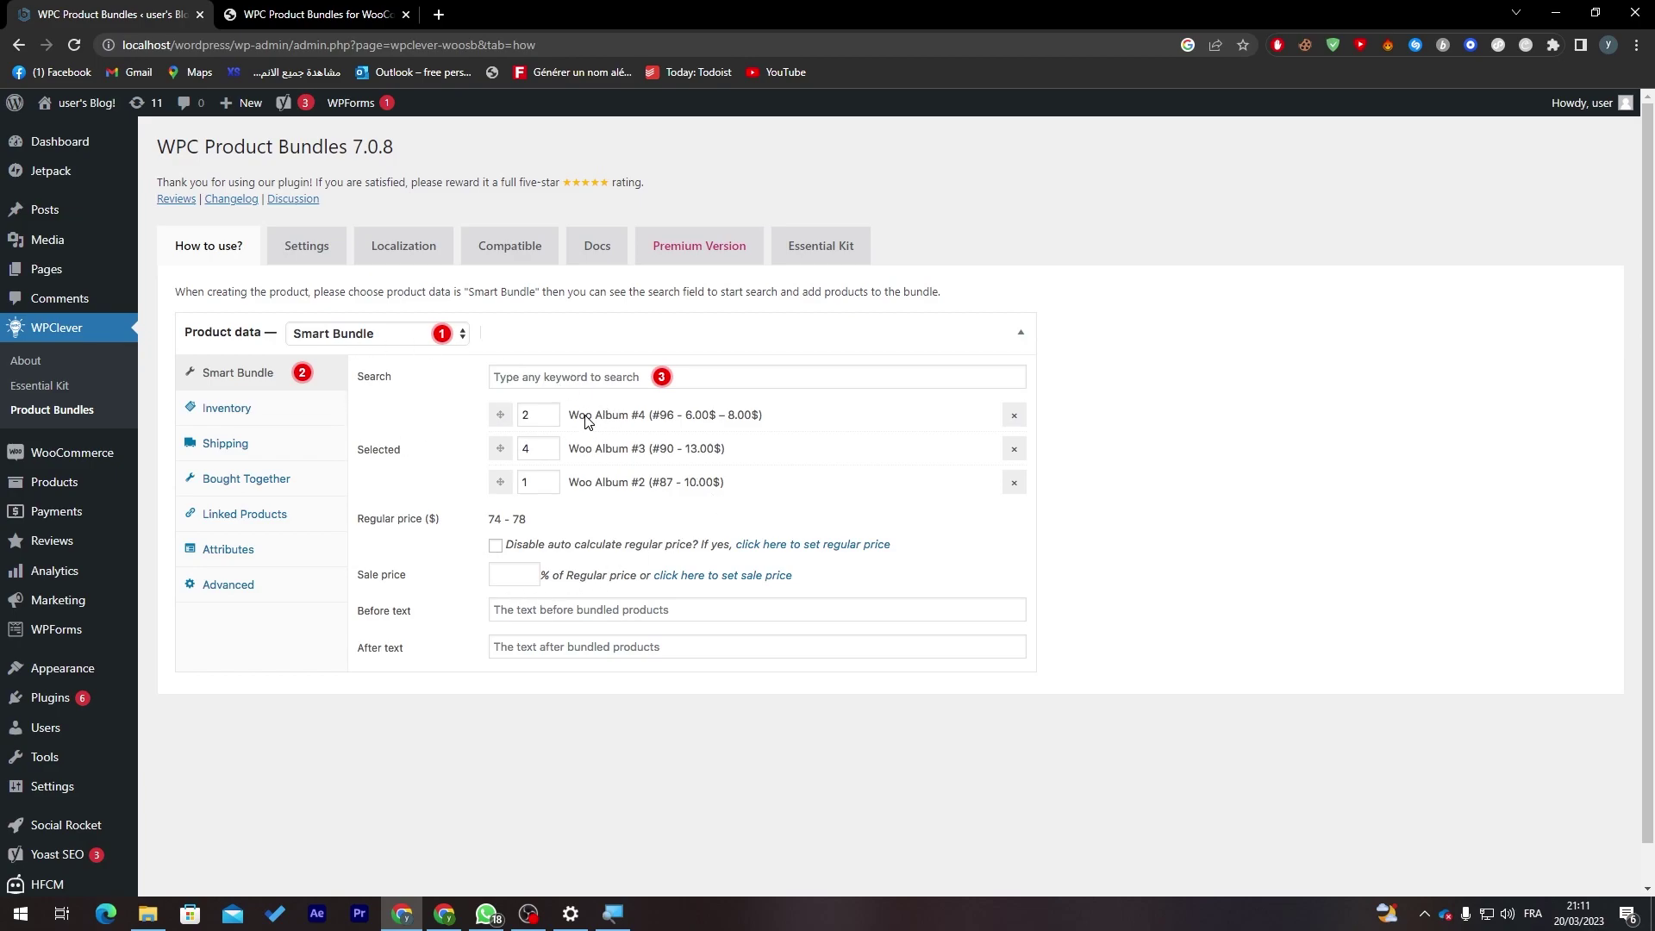
# Start a new product from the store's Products list.
pyautogui.click(56, 493)
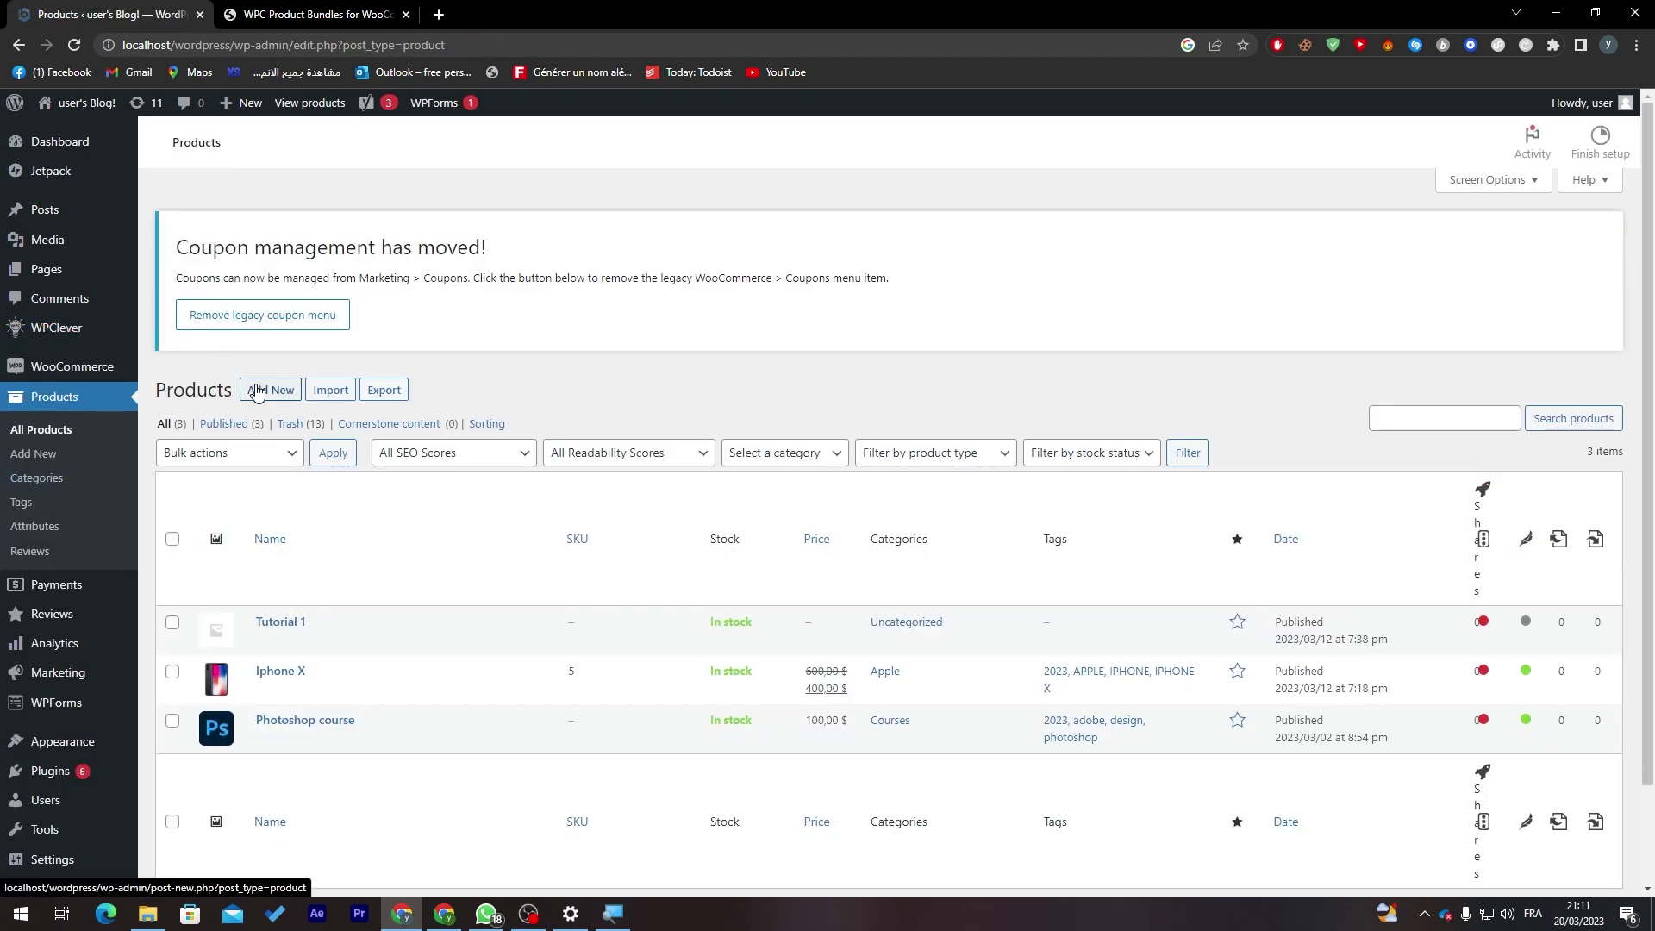
pyautogui.click(276, 398)
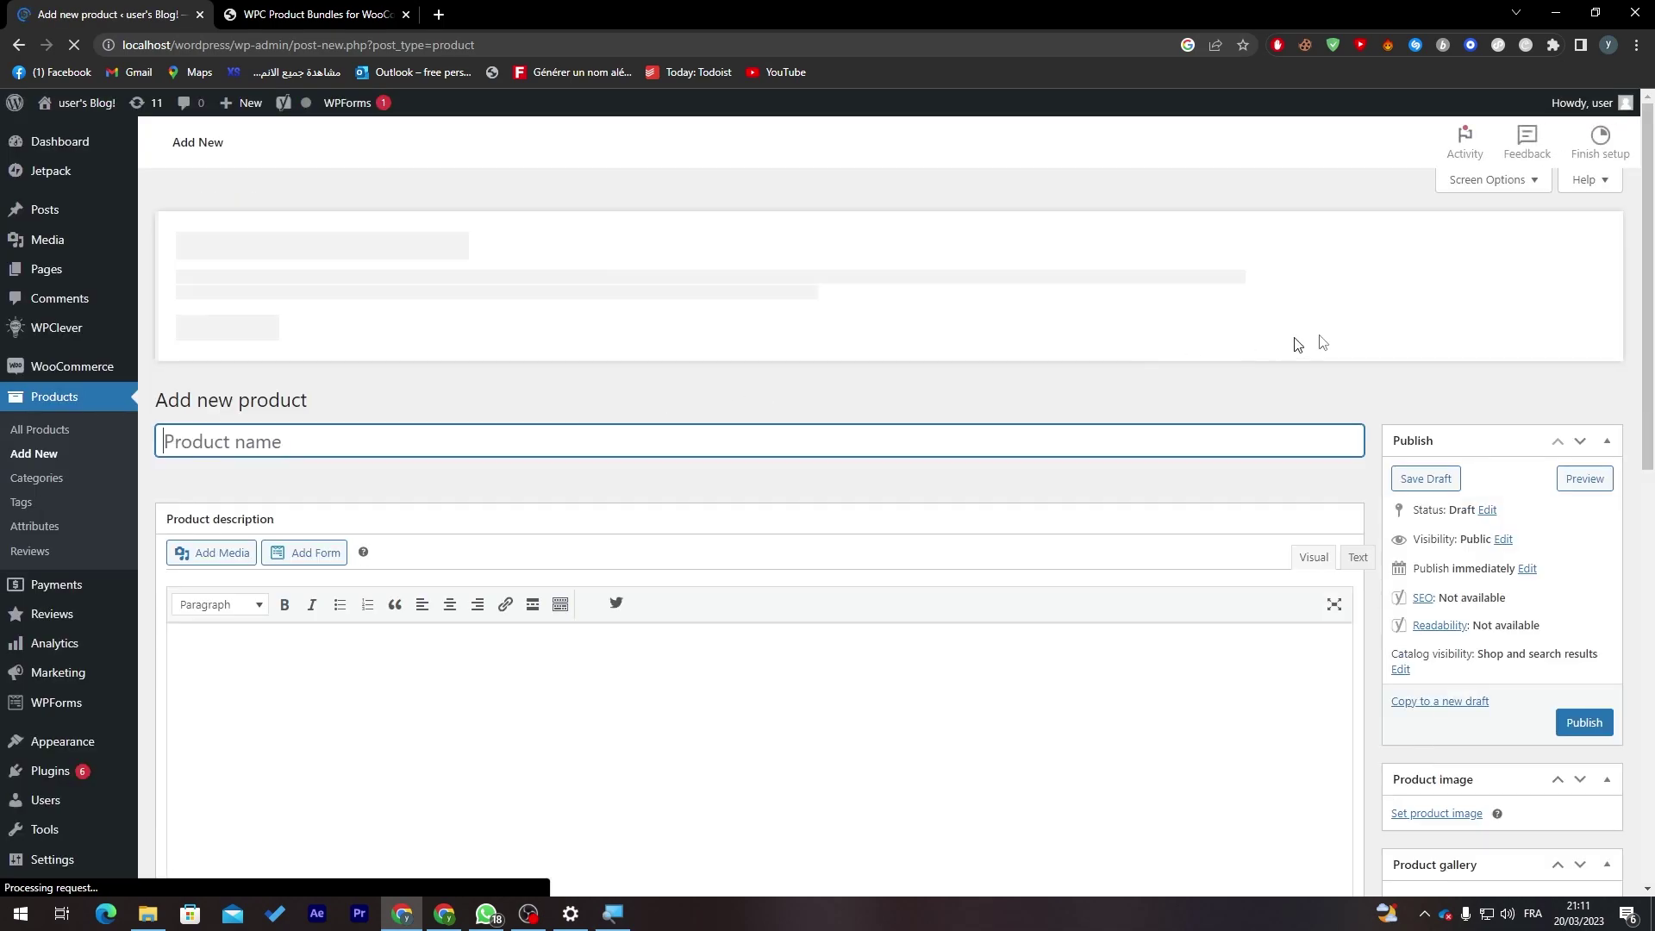
pyautogui.scroll(-6, 1615, 451)
pyautogui.scroll(-2, 1592, 536)
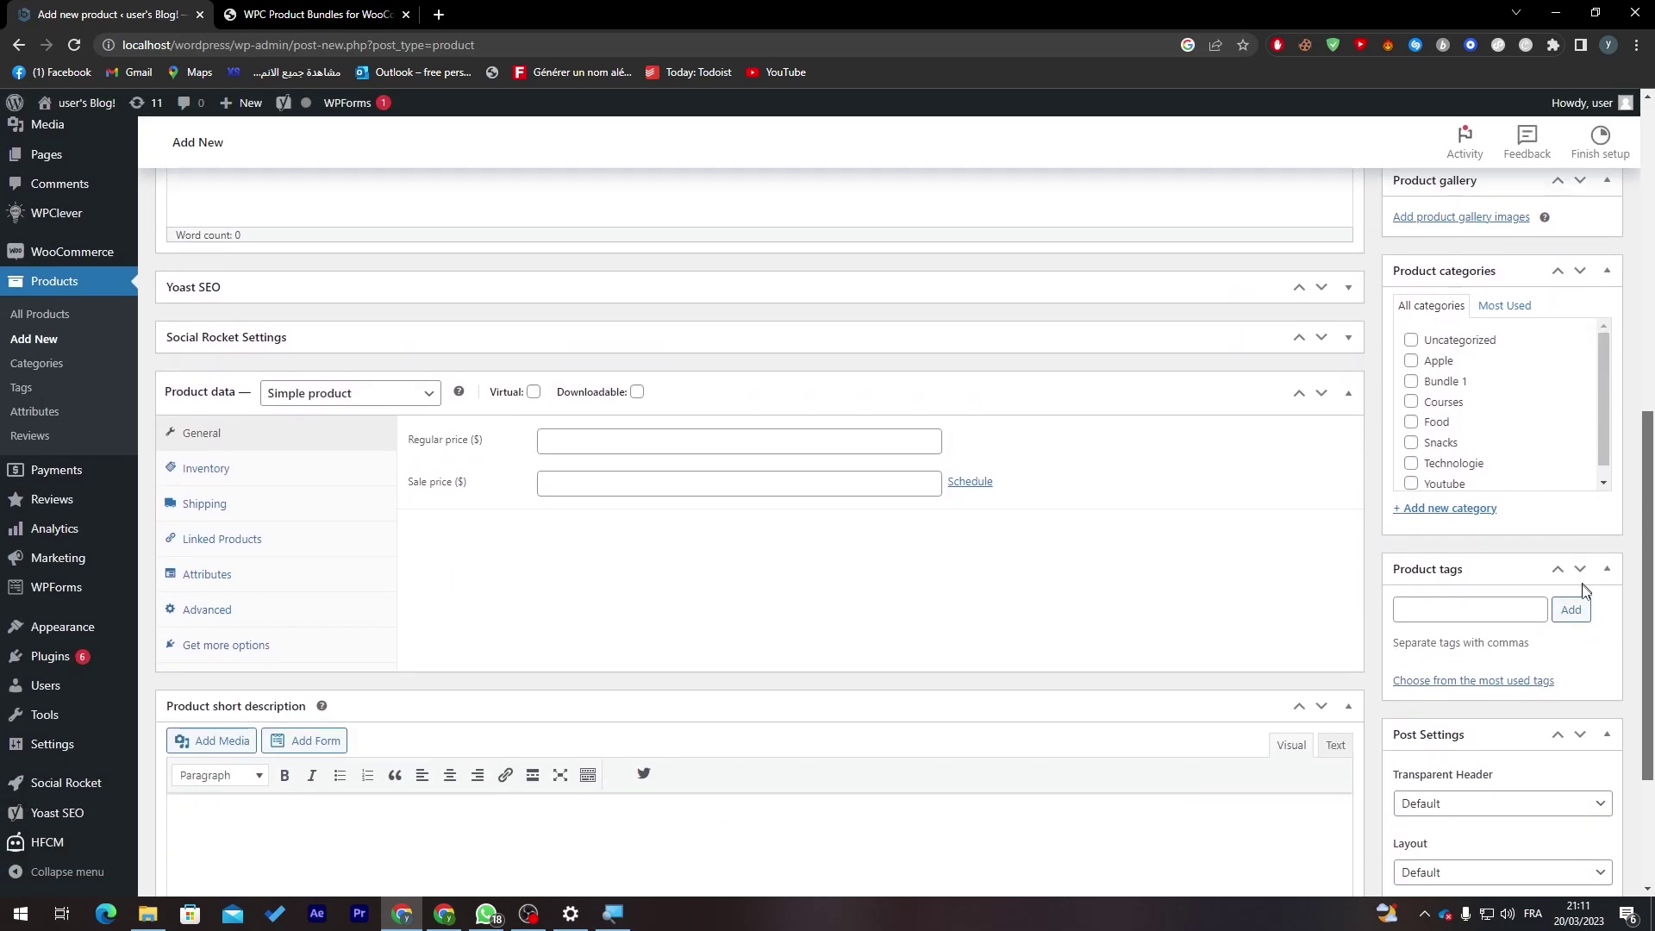
# Browse the Inventory, Shipping, Linked Products, Attributes, Advanced and Get more options product data tabs.
pyautogui.click(208, 463)
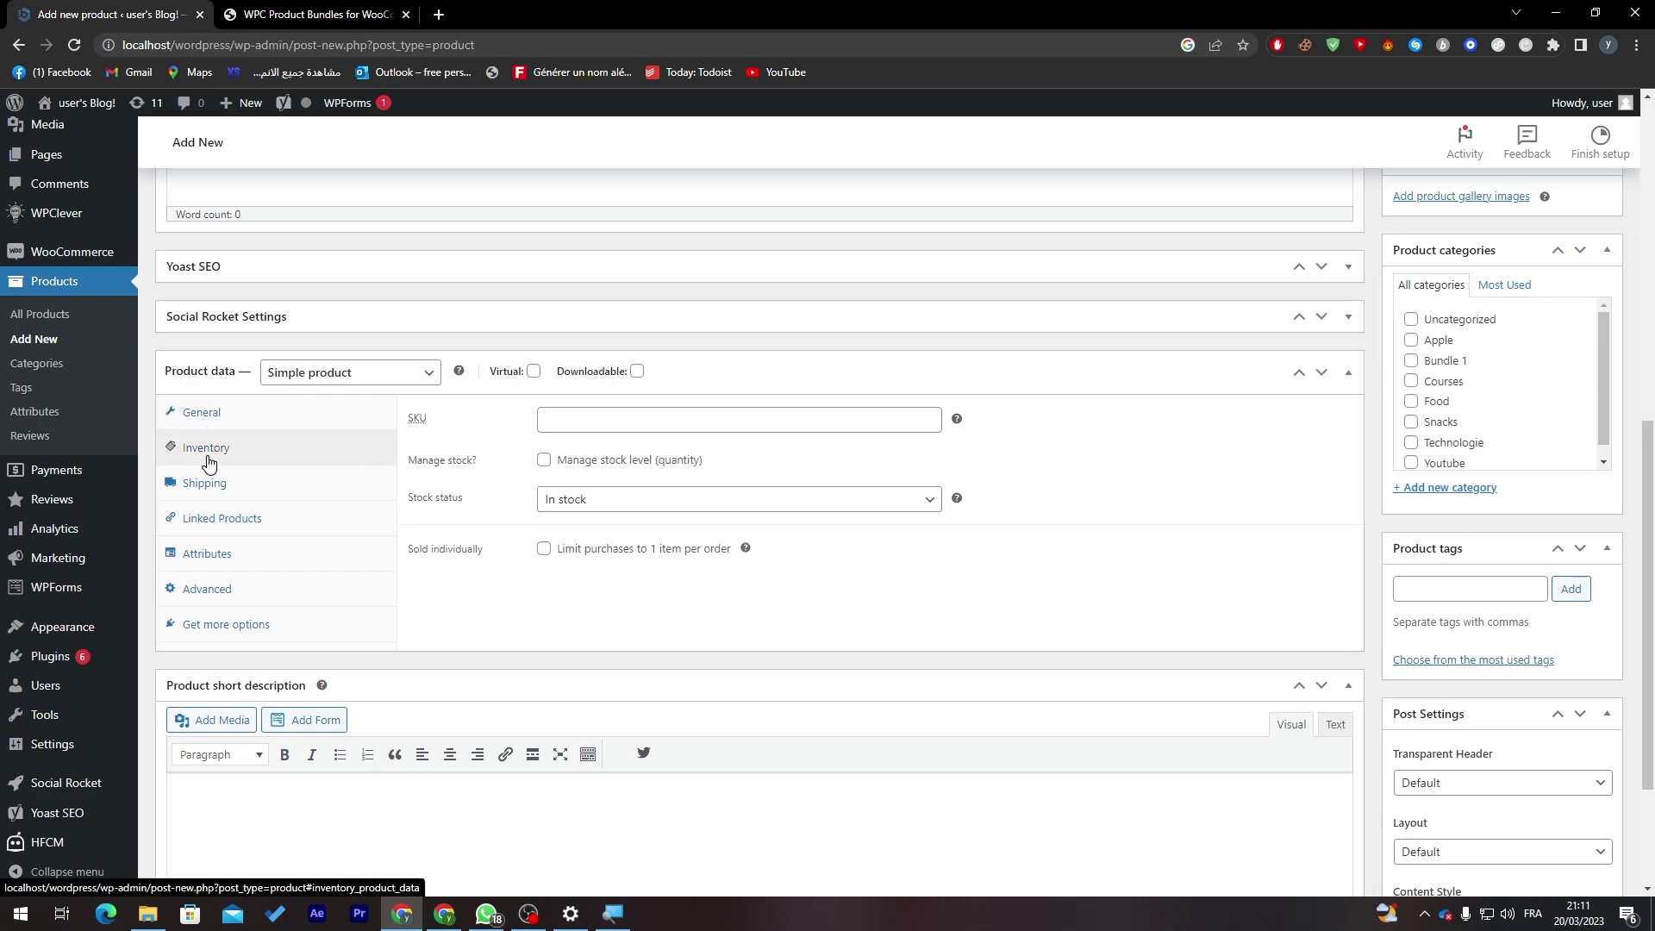
pyautogui.click(195, 485)
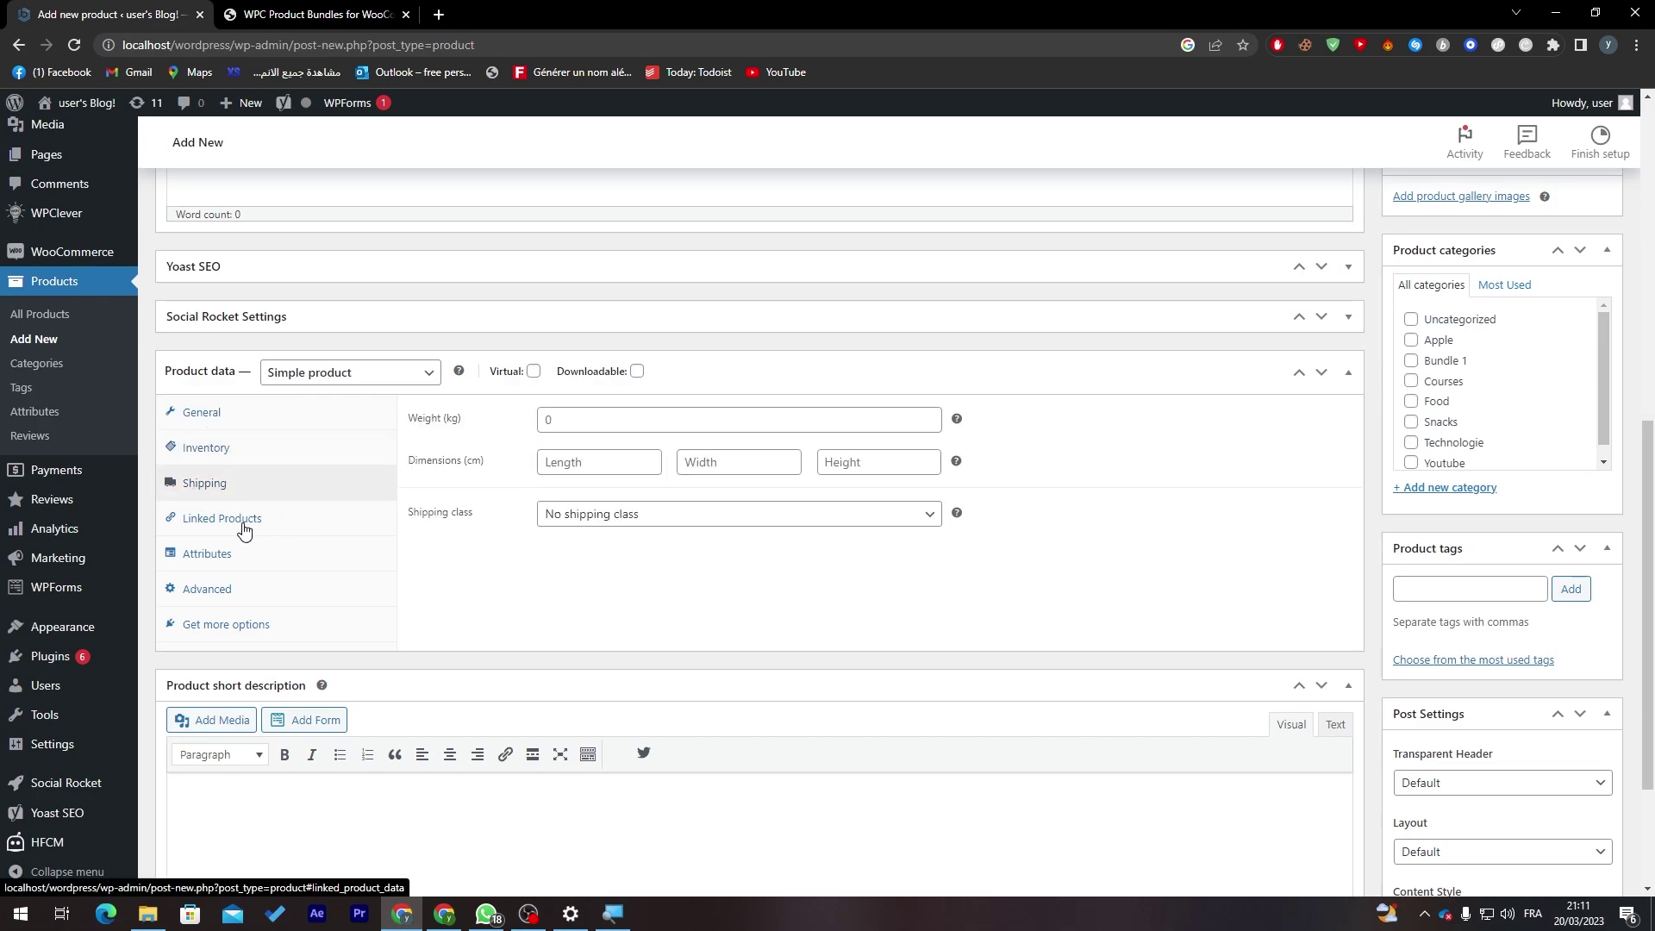
pyautogui.click(226, 520)
pyautogui.click(222, 560)
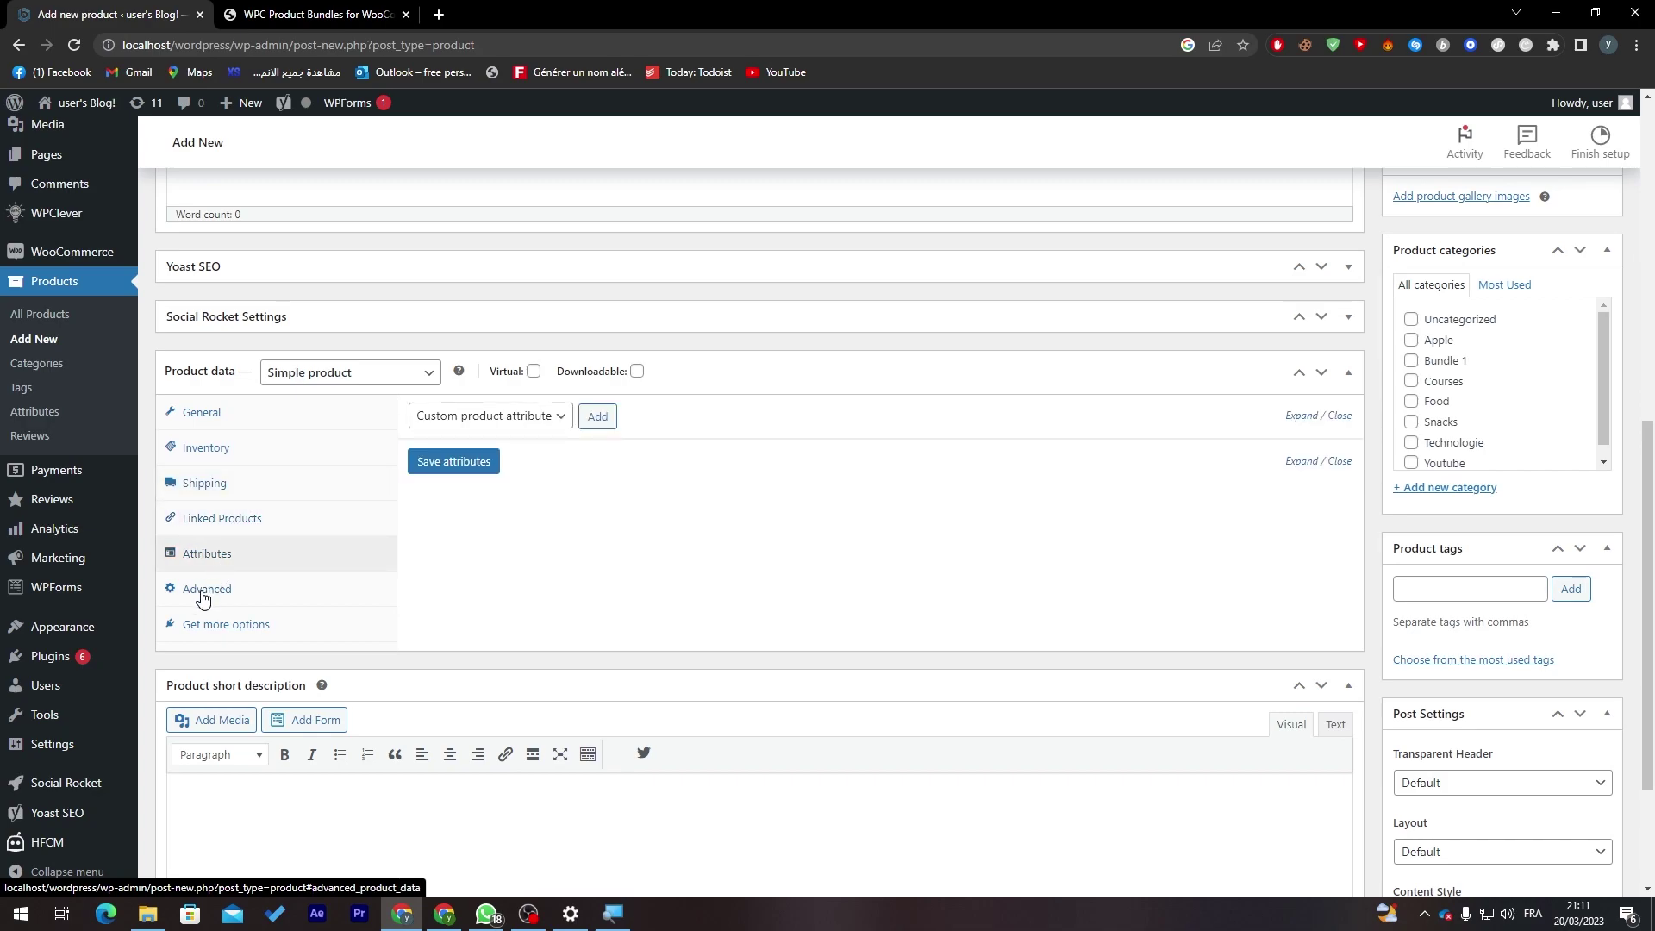
pyautogui.click(205, 593)
pyautogui.click(274, 614)
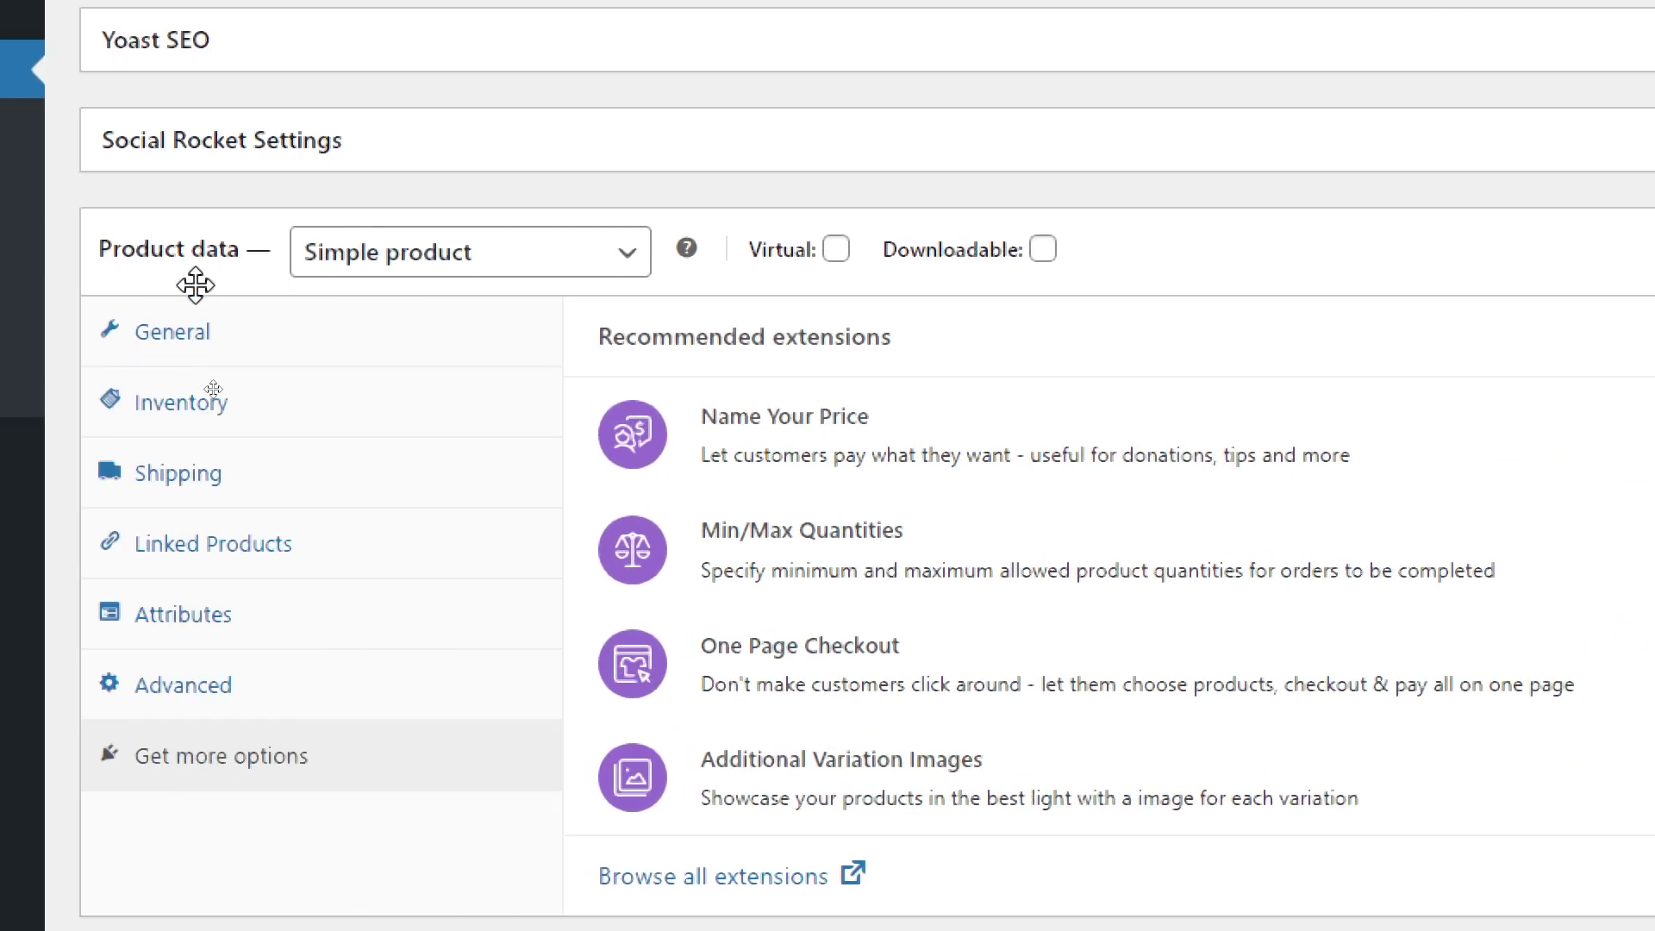
# Change the product type to Smart bundle and view its Search settings.
pyautogui.click(520, 276)
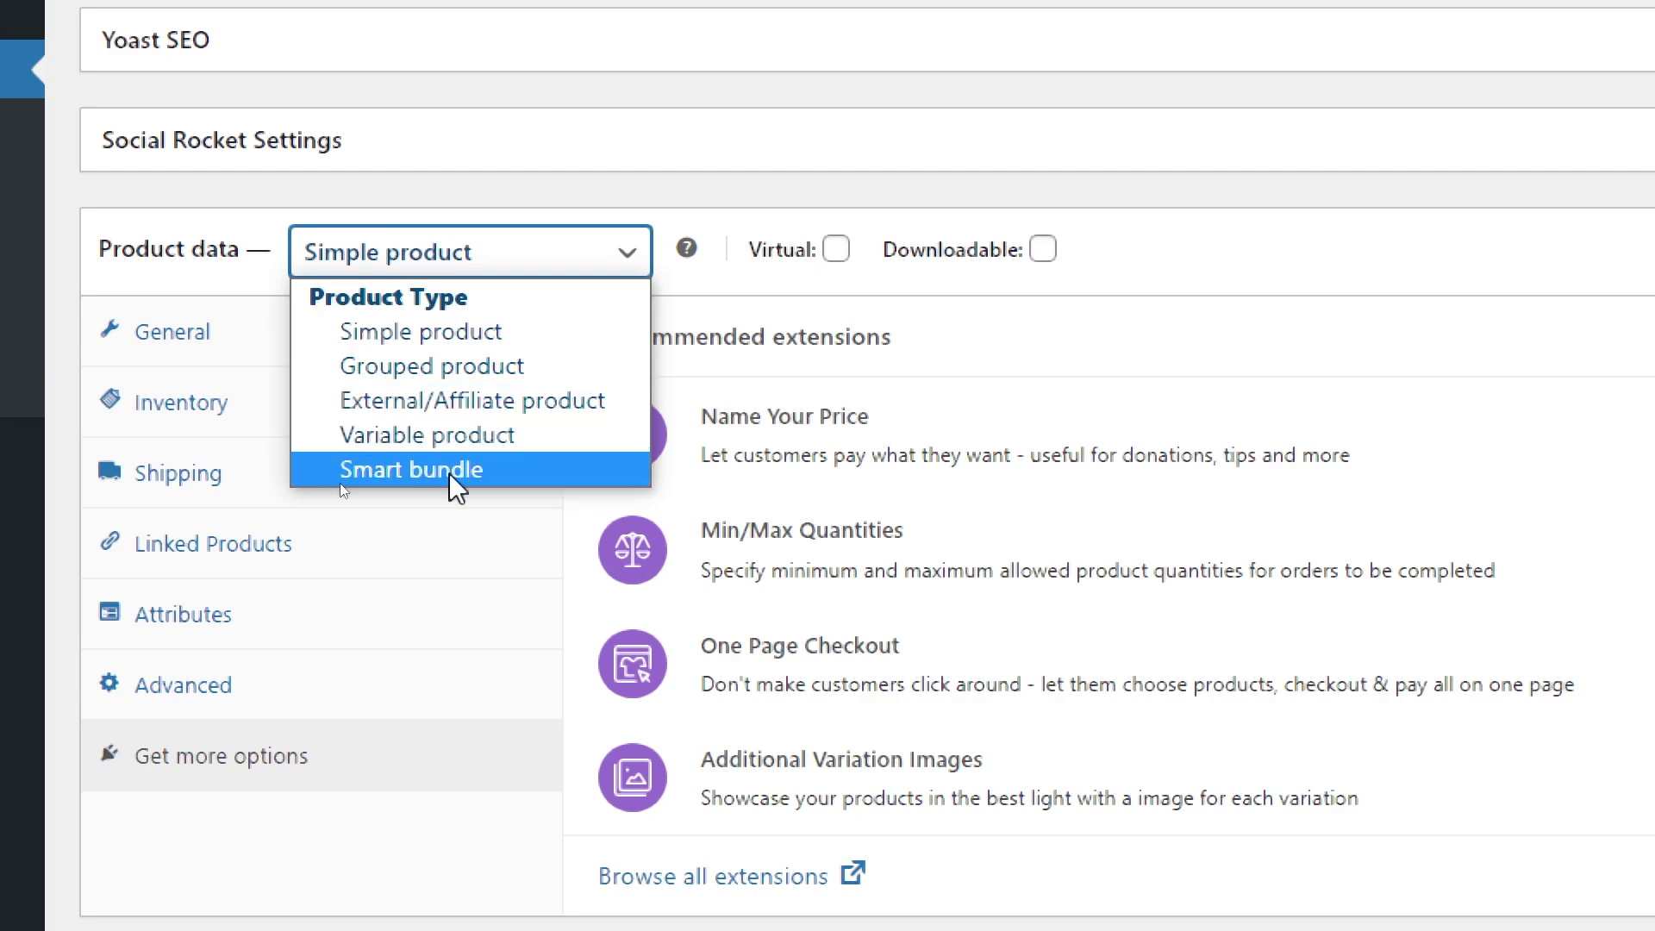
pyautogui.click(416, 471)
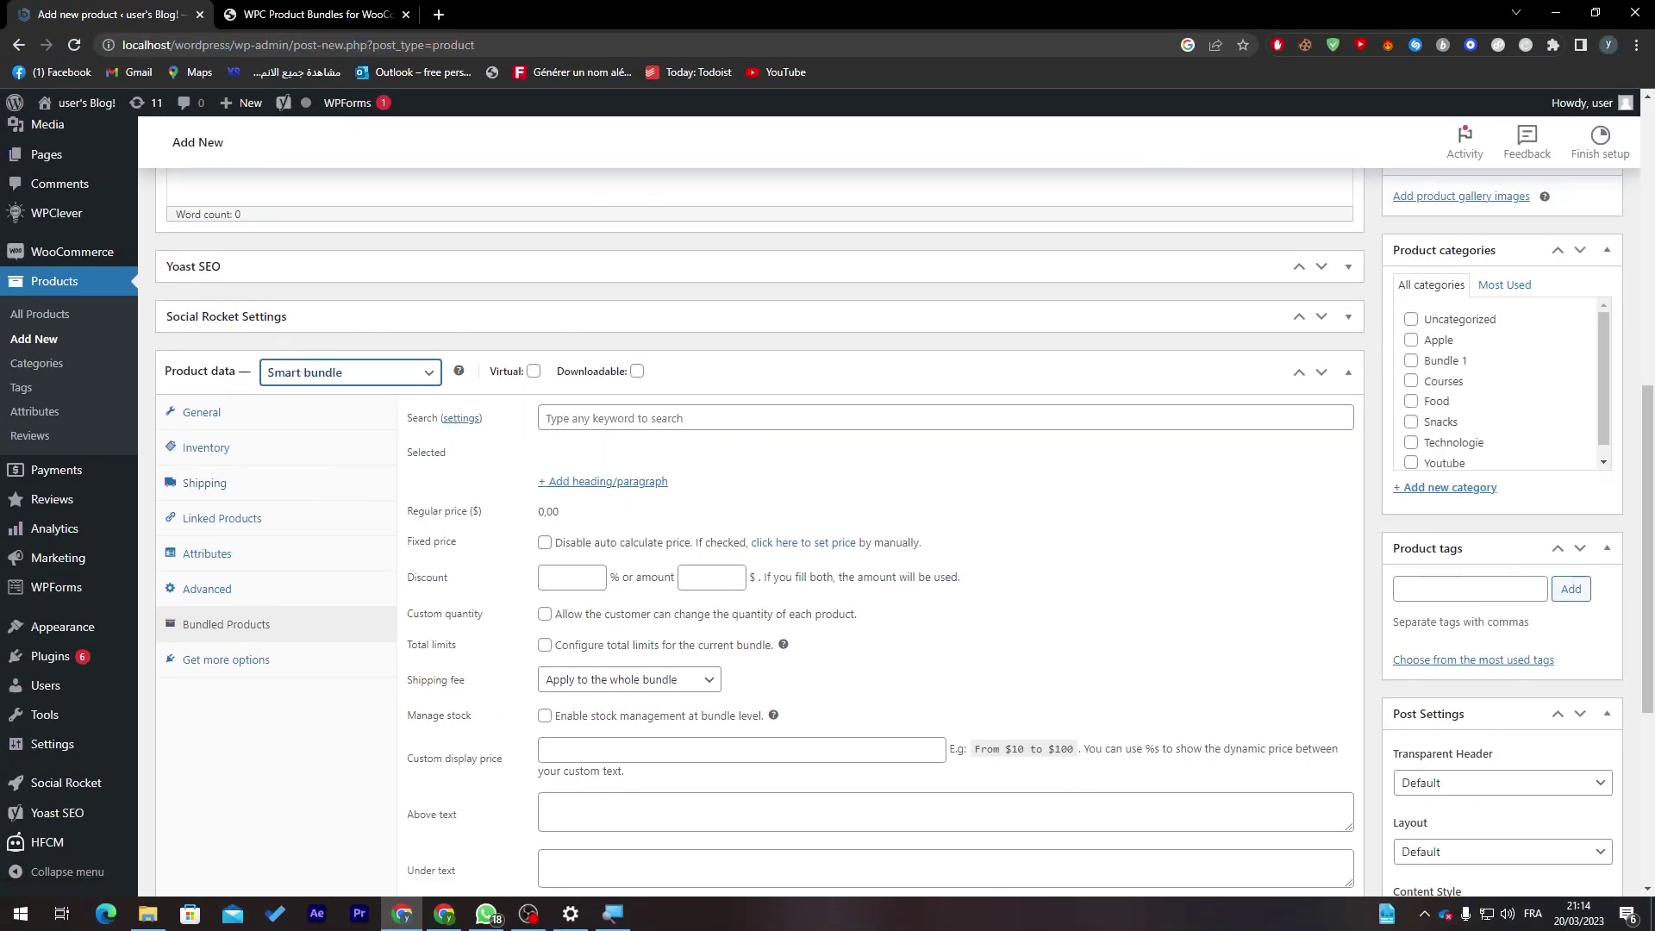
pyautogui.click(461, 419)
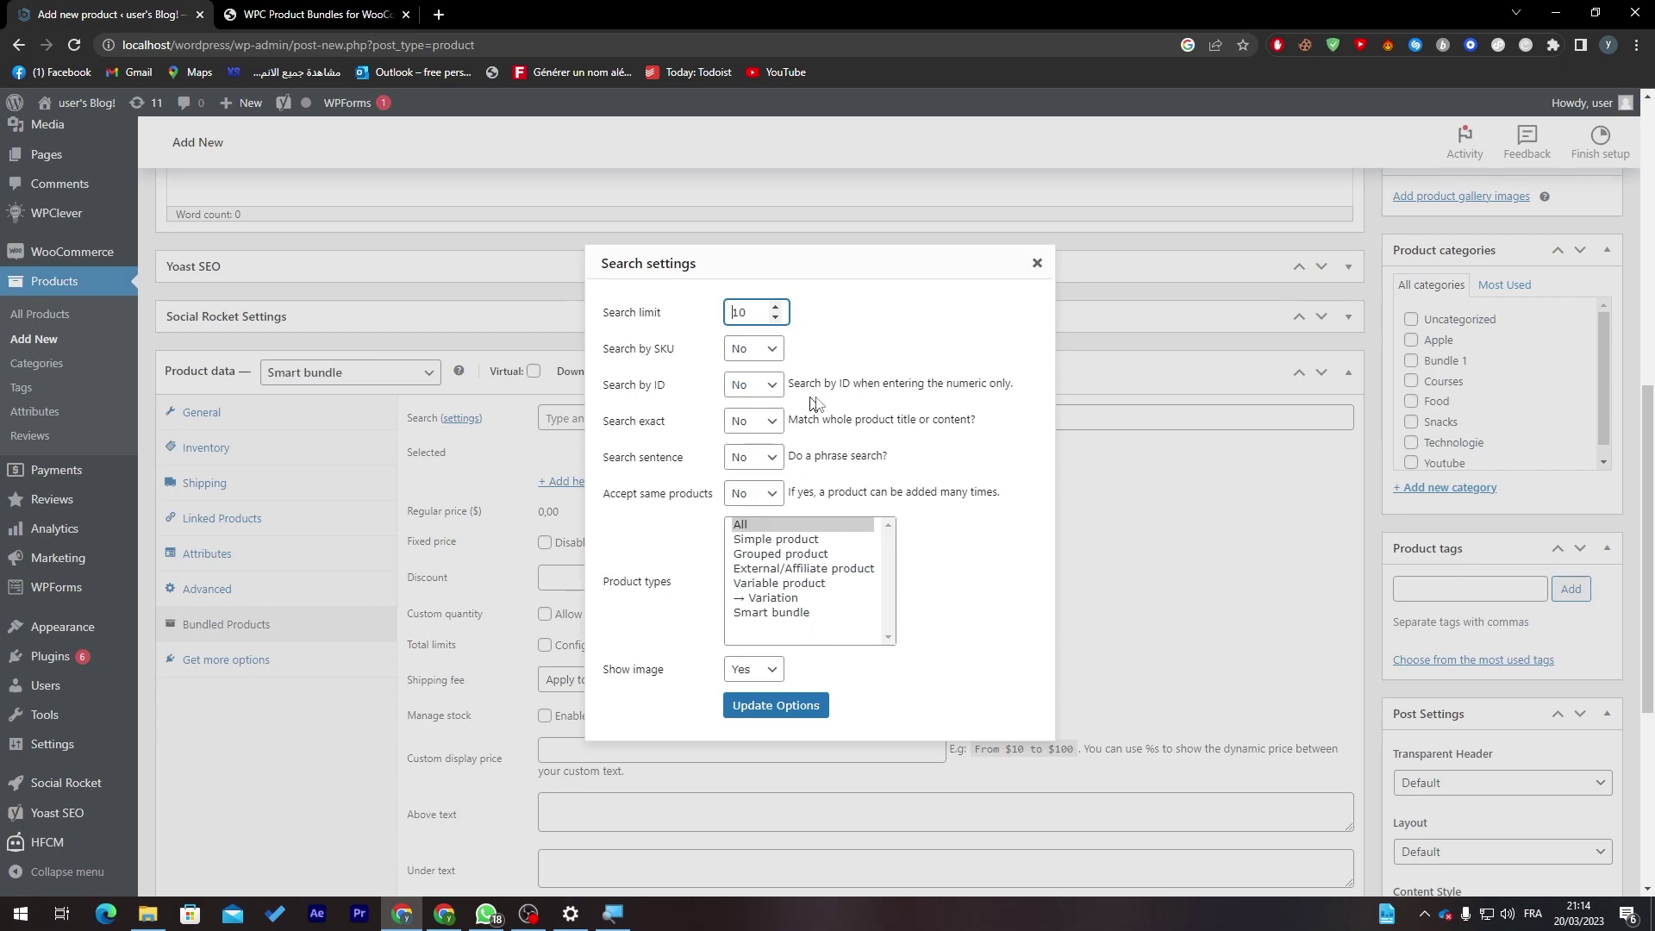
# Dismiss the search settings and premium prompt, then add Iphone X to the bundle.
pyautogui.click(1037, 263)
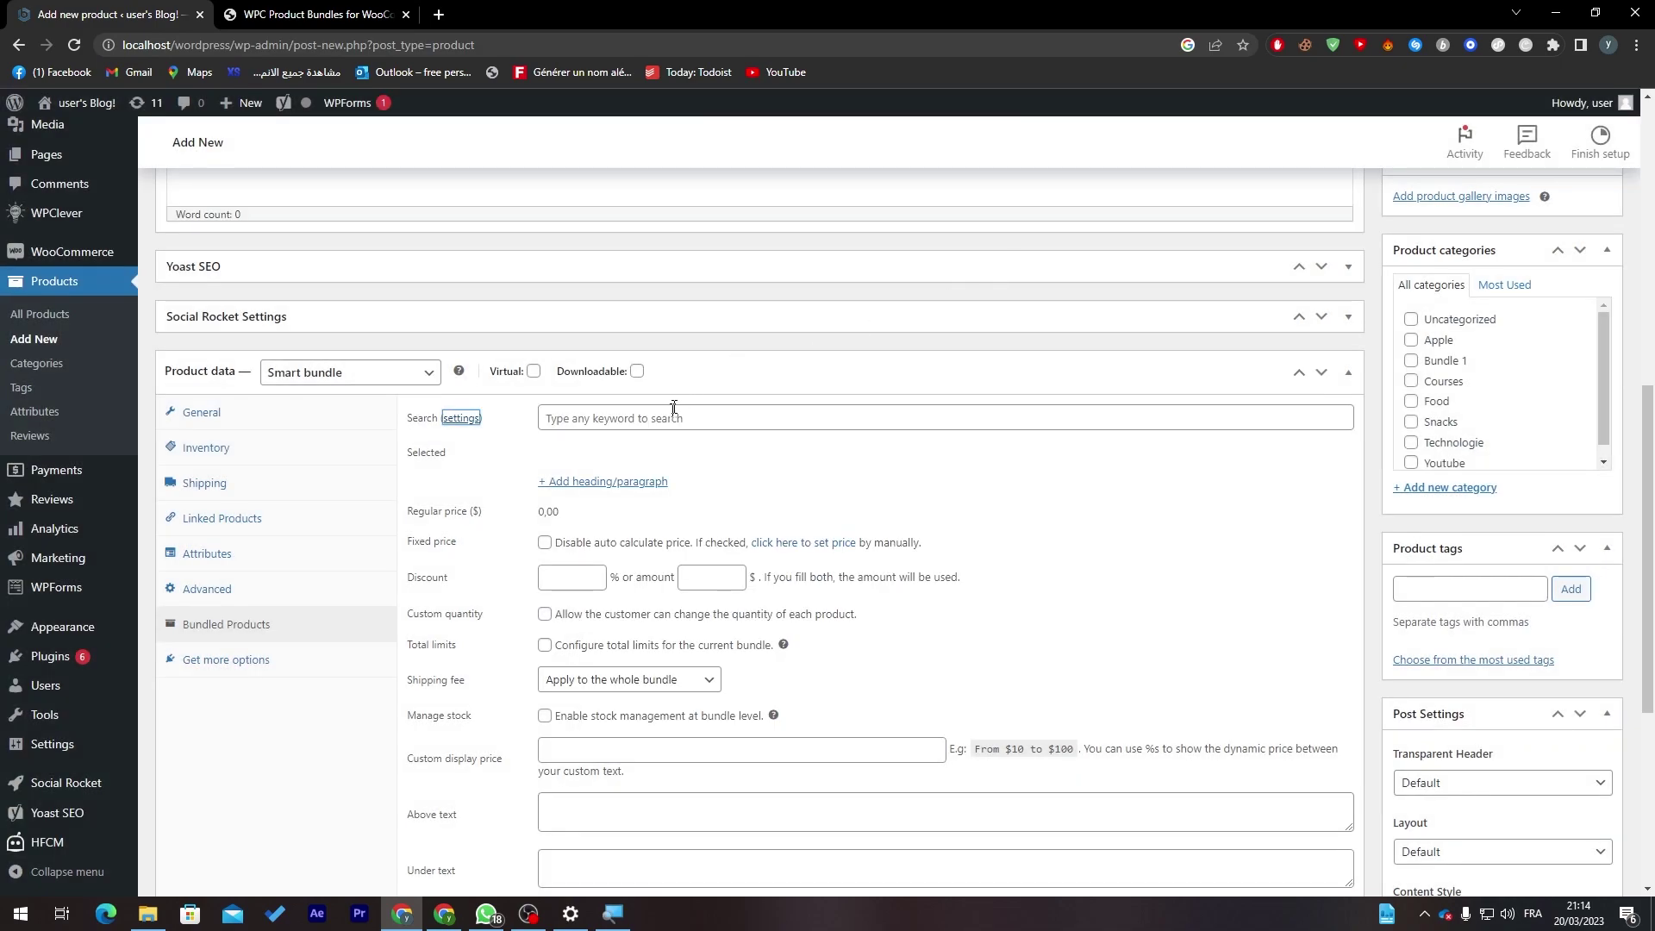
pyautogui.click(577, 490)
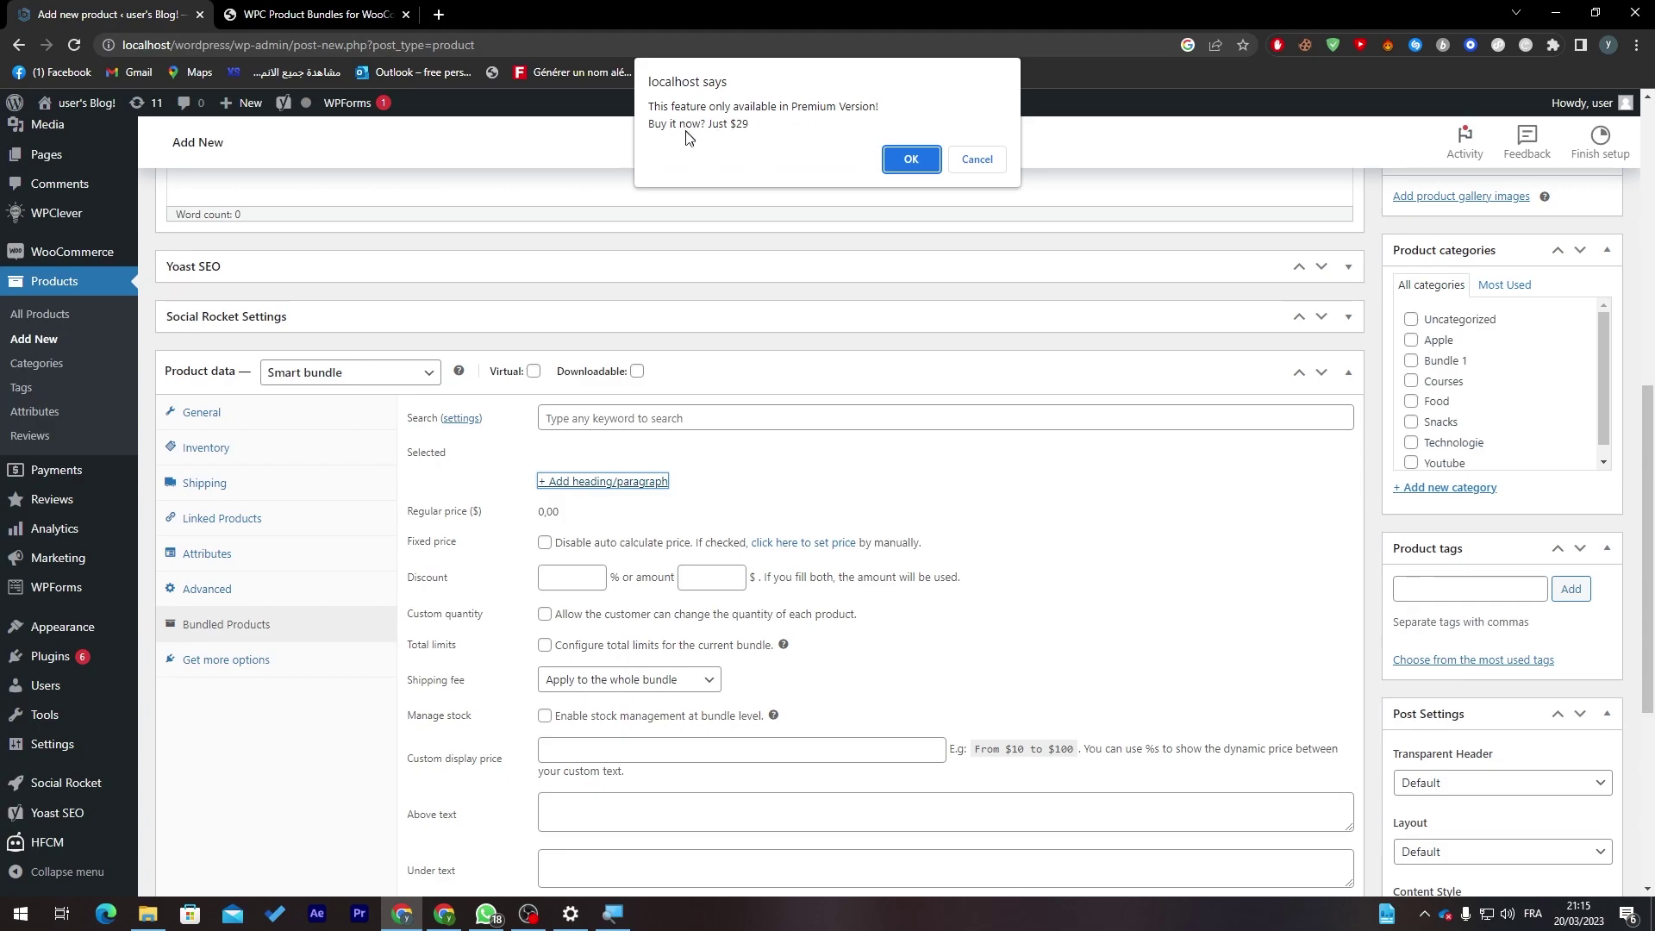
pyautogui.click(974, 162)
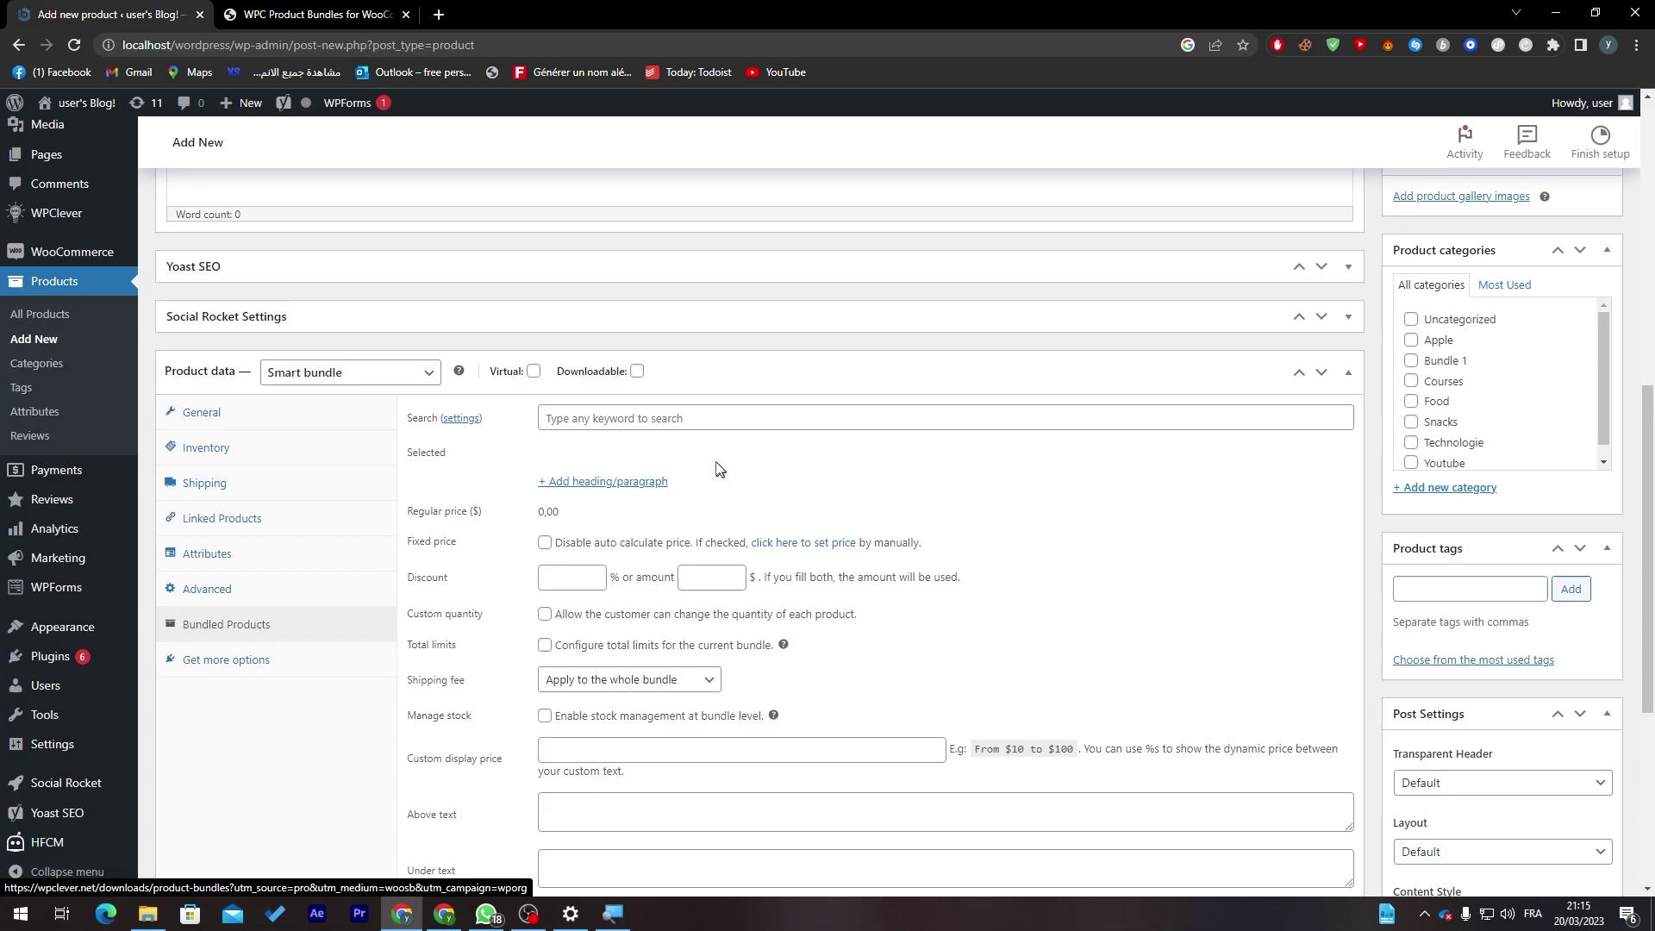
pyautogui.click(690, 418)
pyautogui.write('zezaeaze')
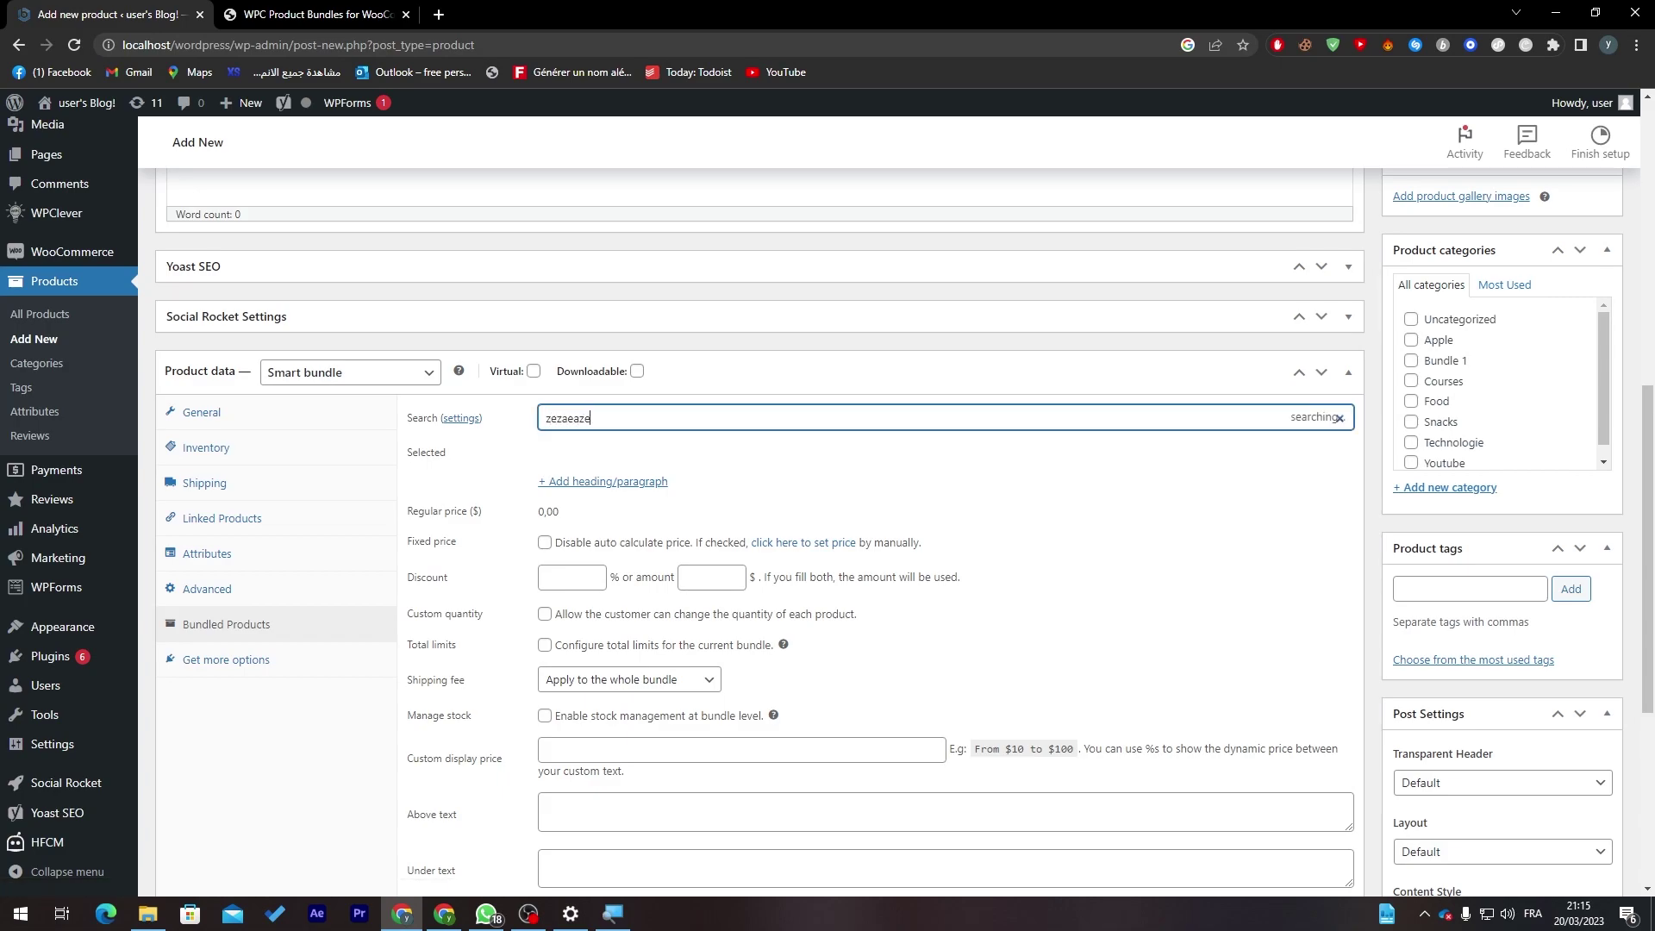
pyautogui.hotkey('ctrl', 'a')
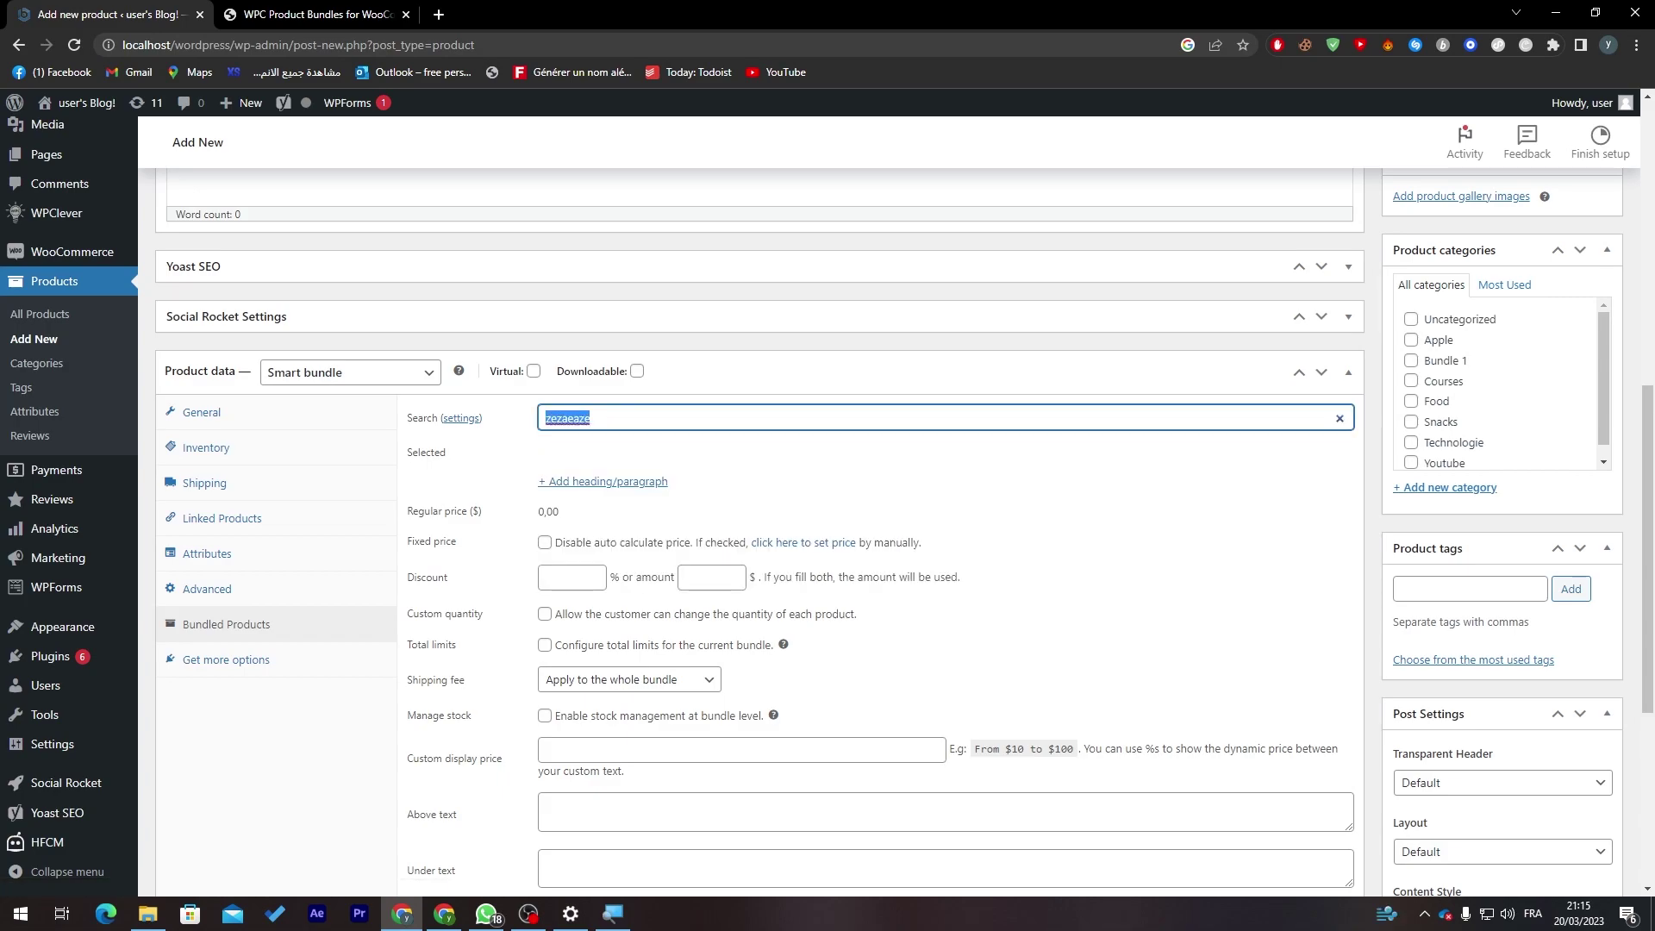
pyautogui.write('ipho')
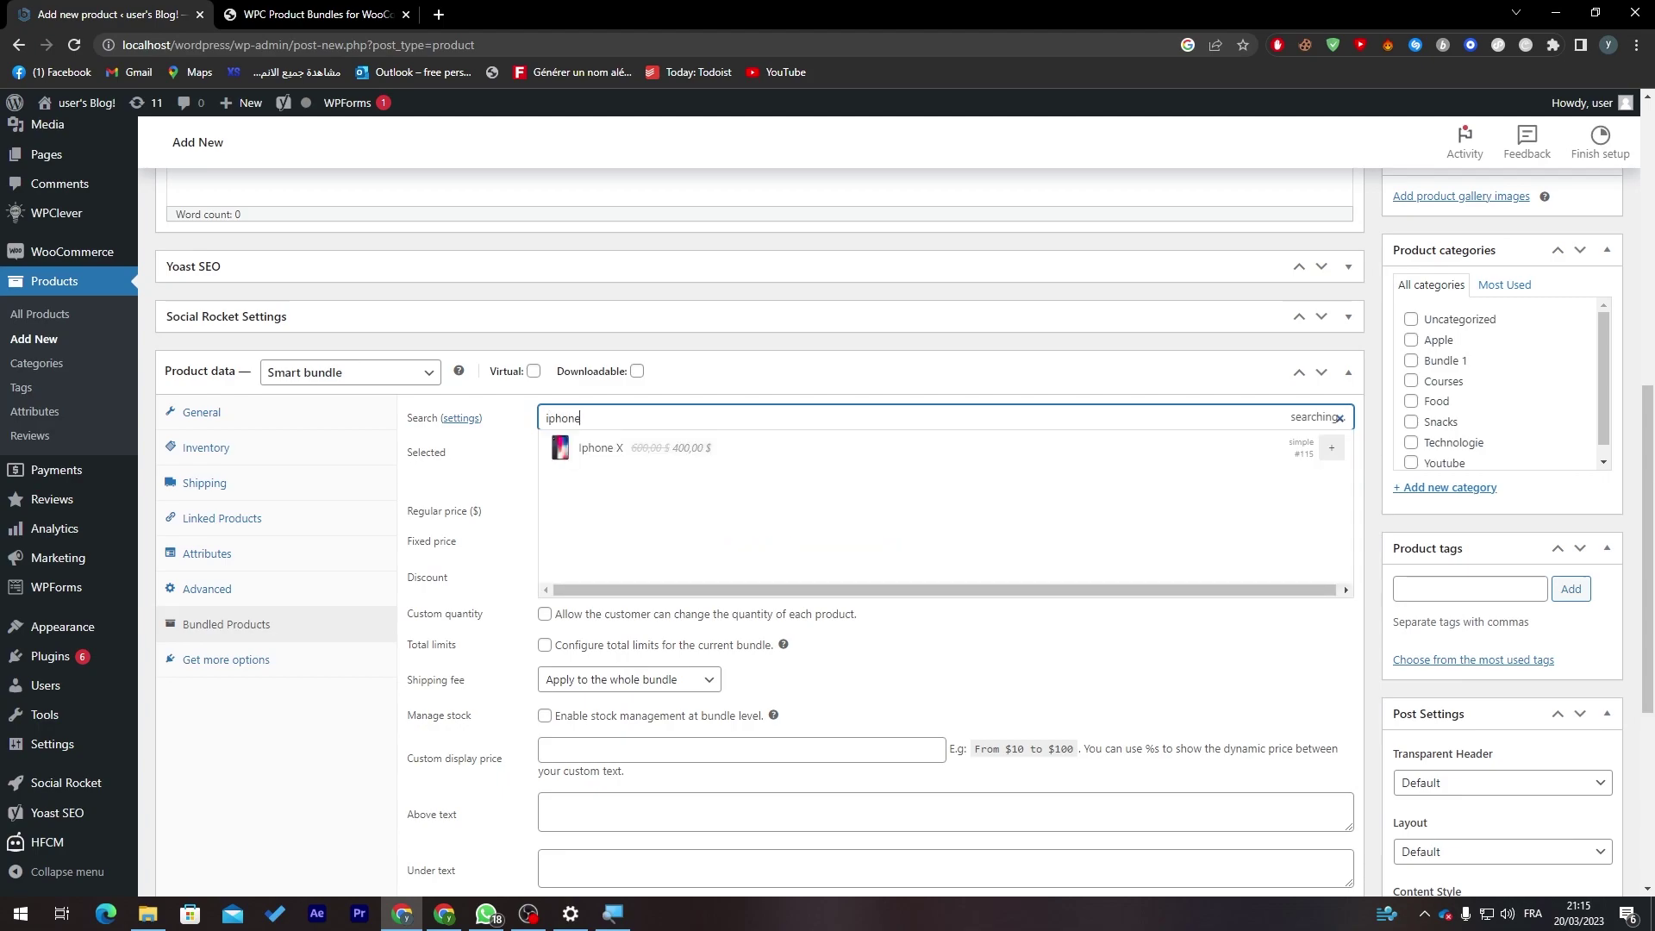
pyautogui.write('ne')
pyautogui.click(680, 444)
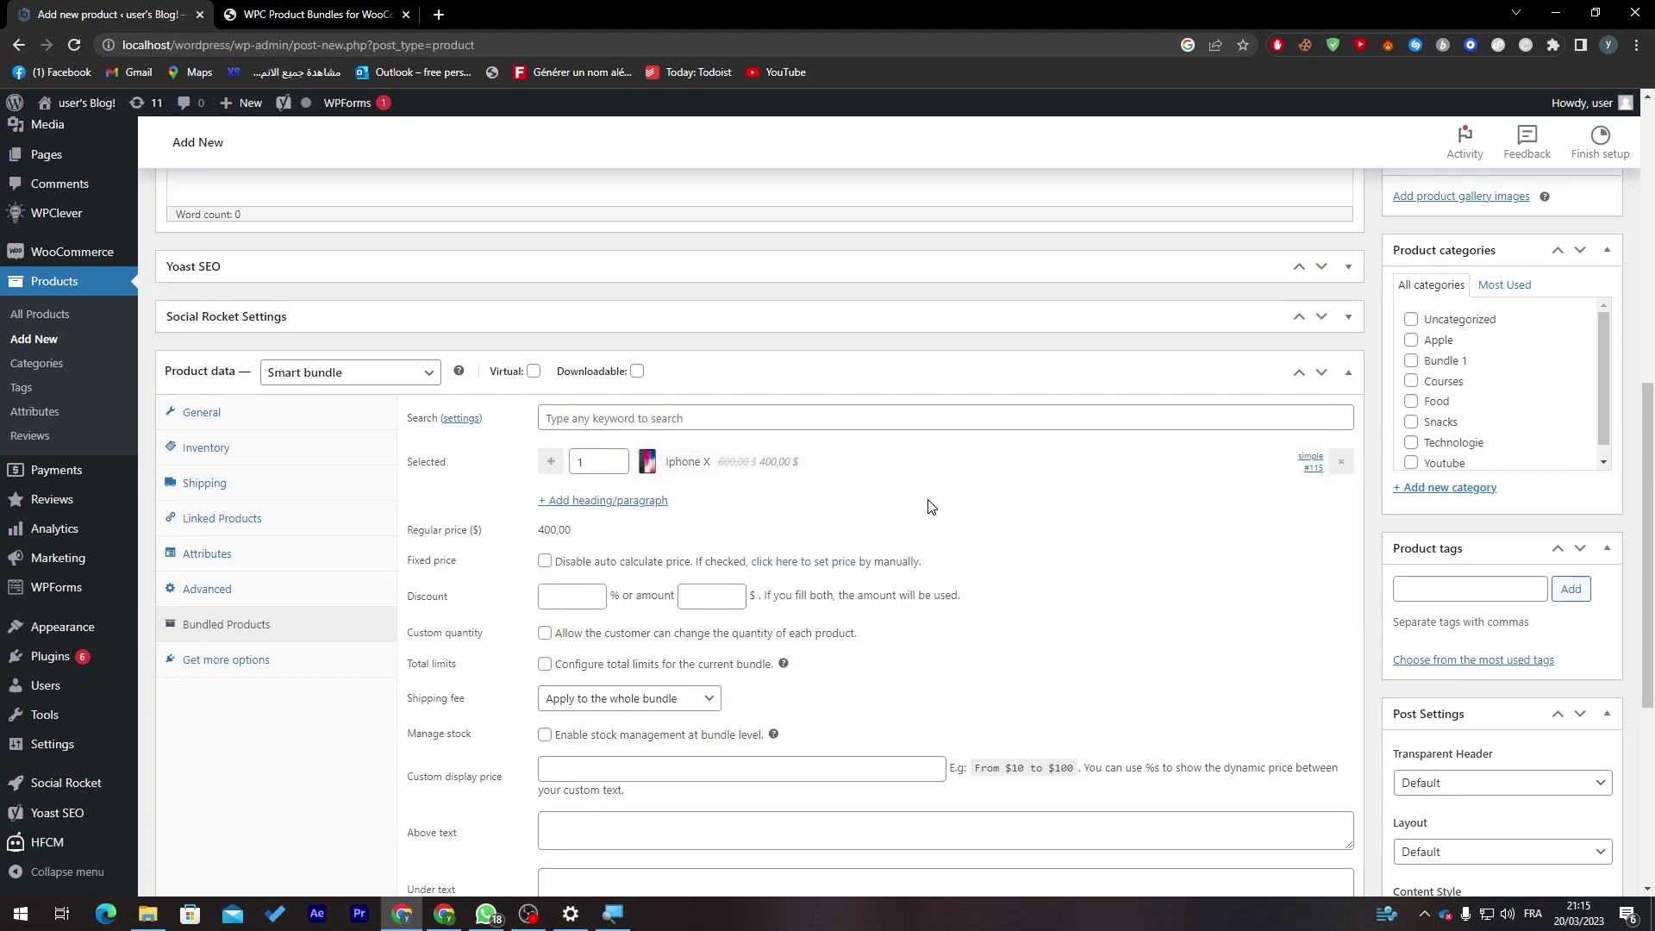
# Add Photoshop course to the bundle, bringing the regular price to 500,00.
pyautogui.click(817, 423)
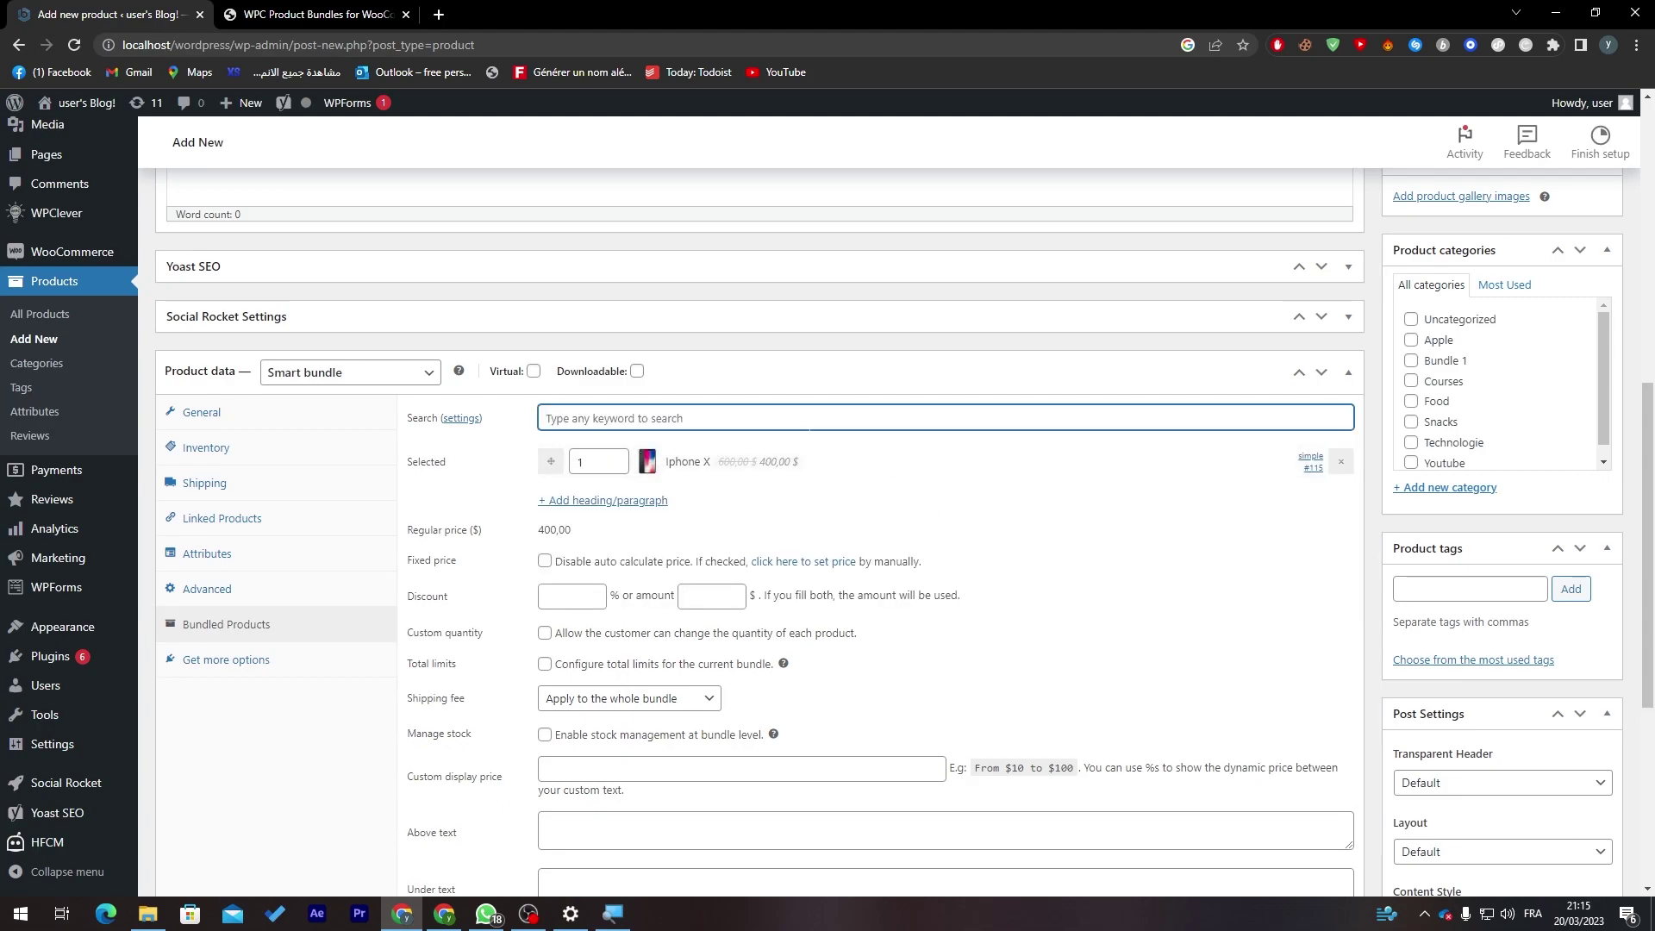
pyautogui.write('ip')
pyautogui.press('BackSpace')
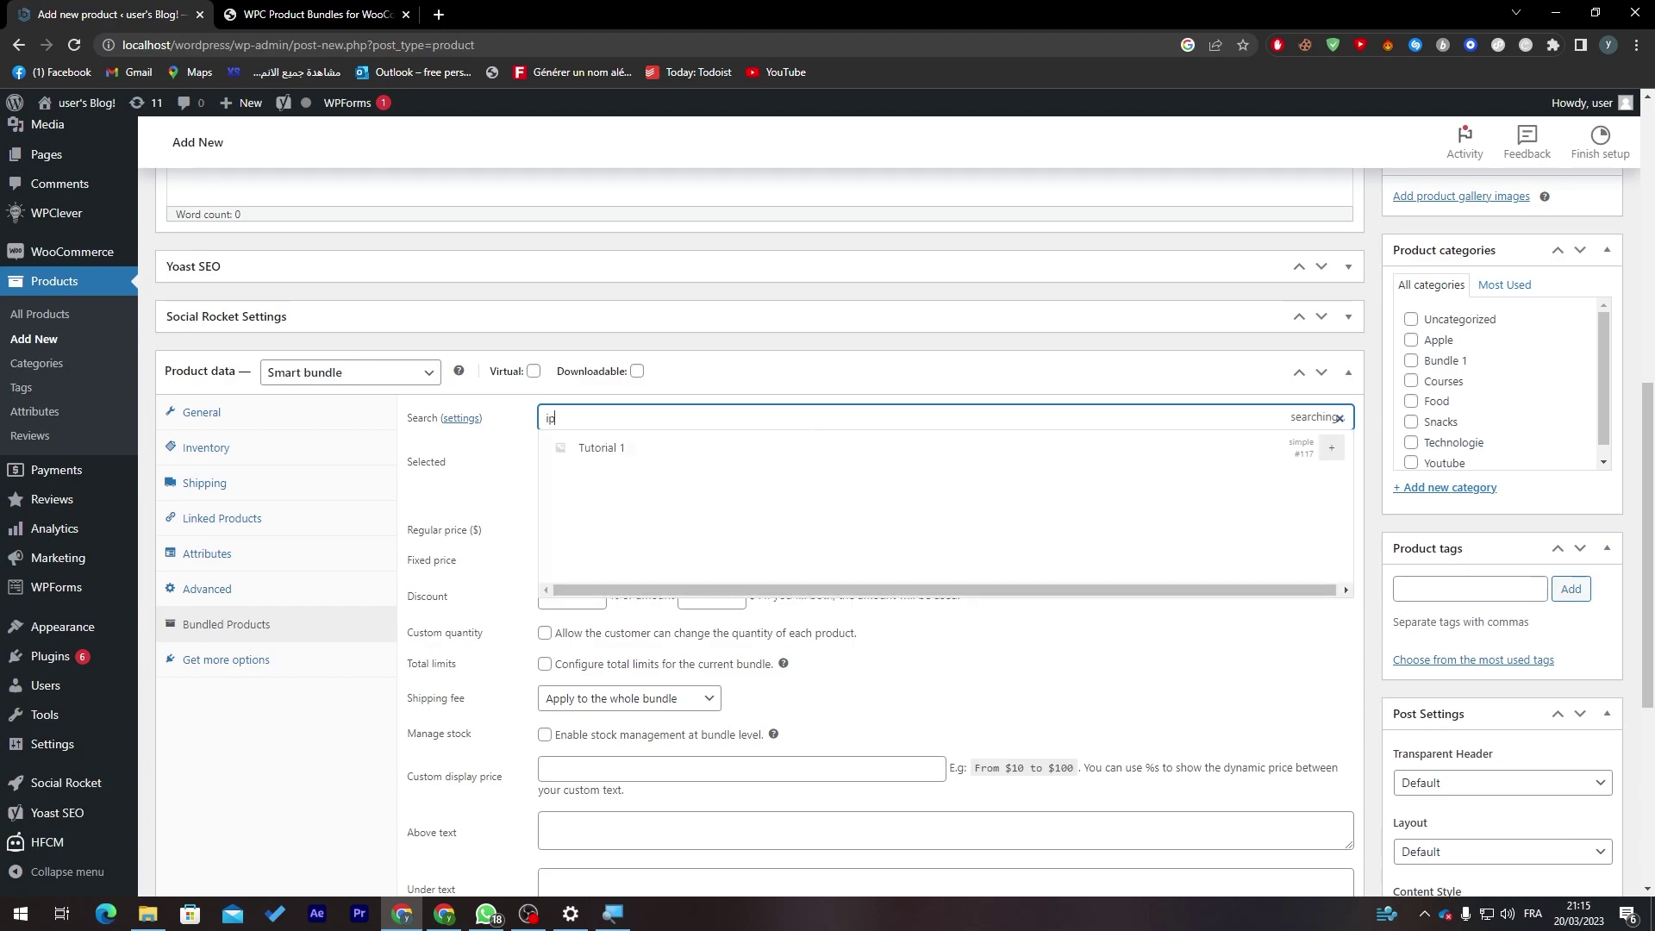
pyautogui.press('BackSpace')
pyautogui.write('photo')
pyautogui.click(739, 472)
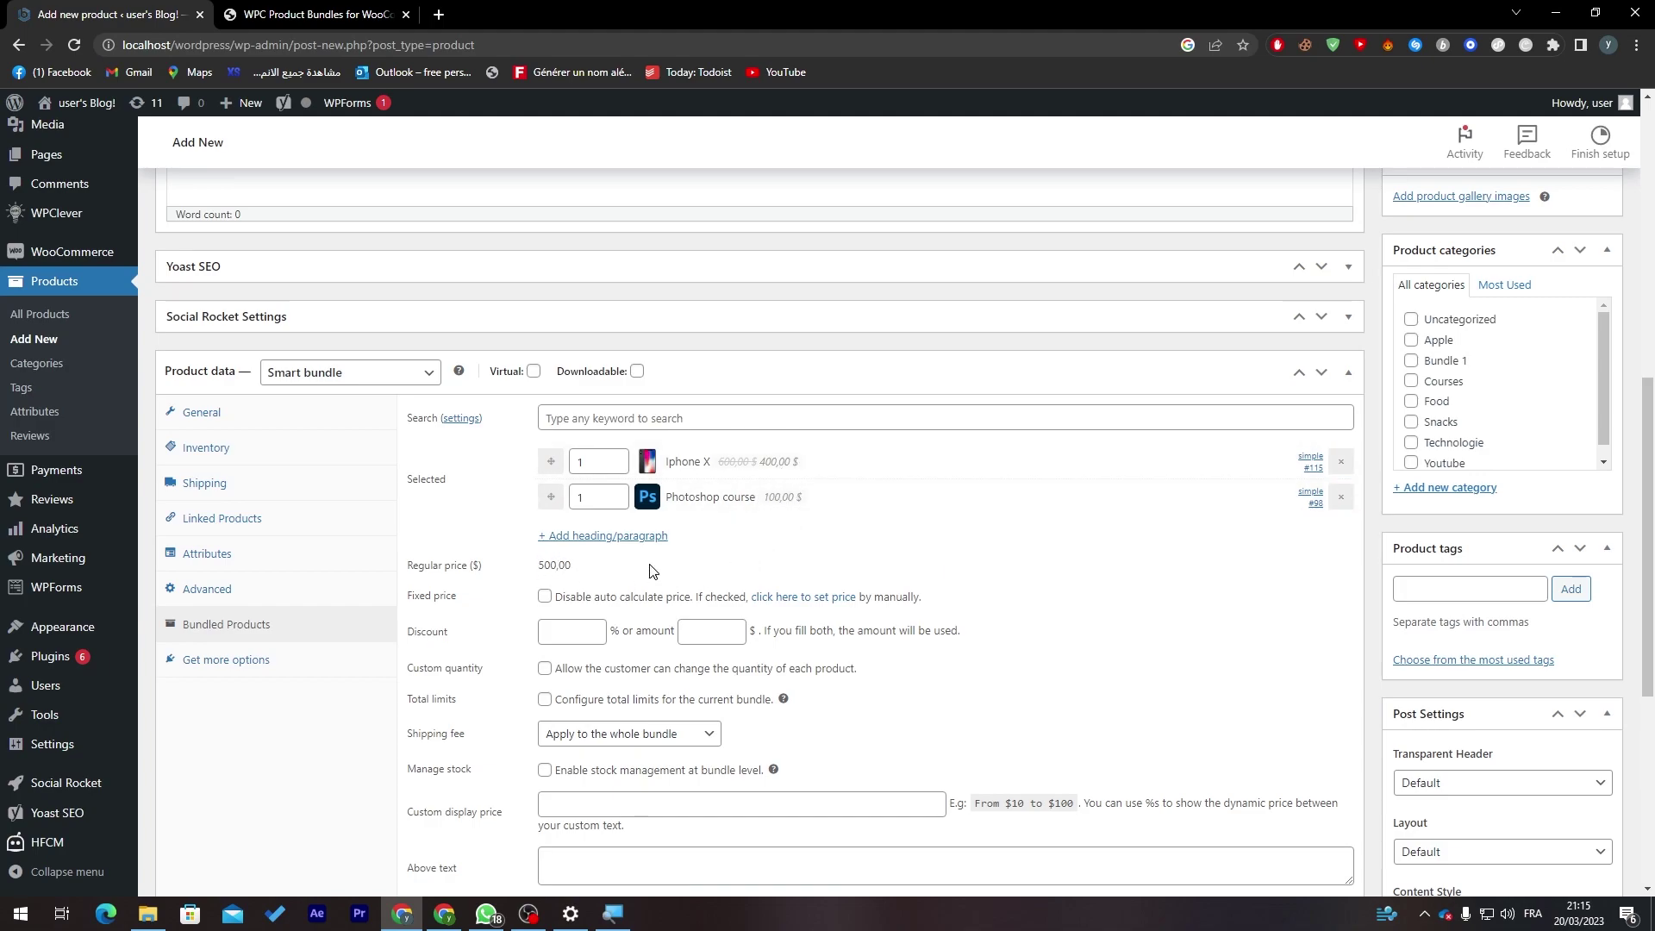
pyautogui.scroll(-2, 866, 454)
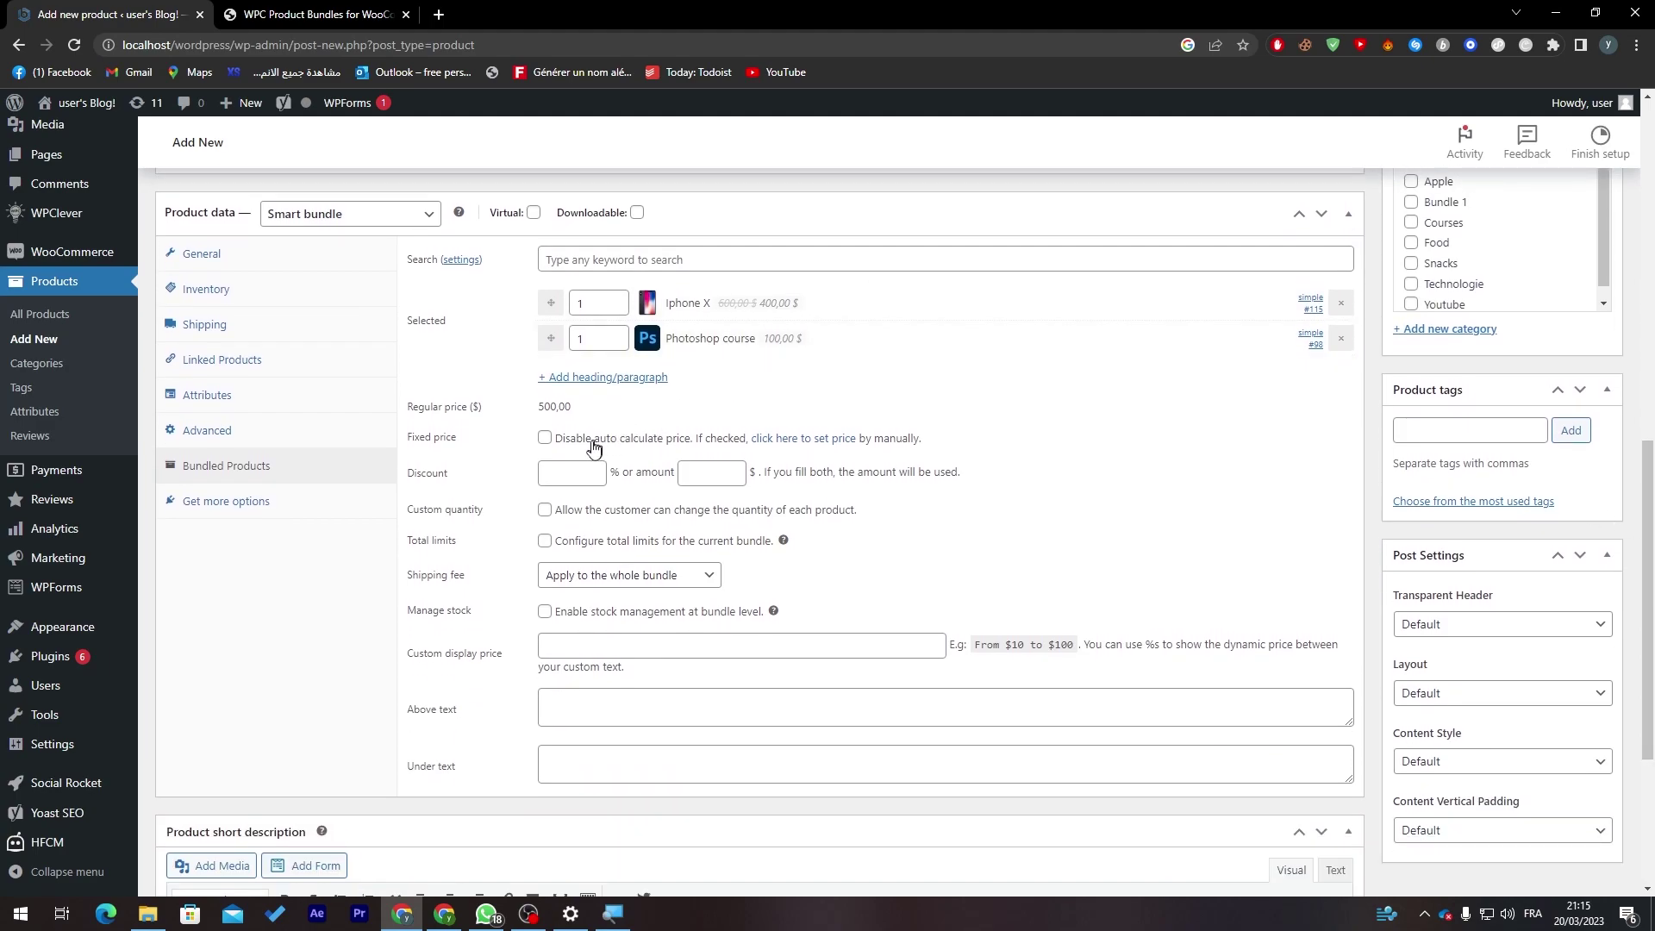
# Set the bundle discount to 20% and leave custom item quantities off.
pyautogui.click(582, 473)
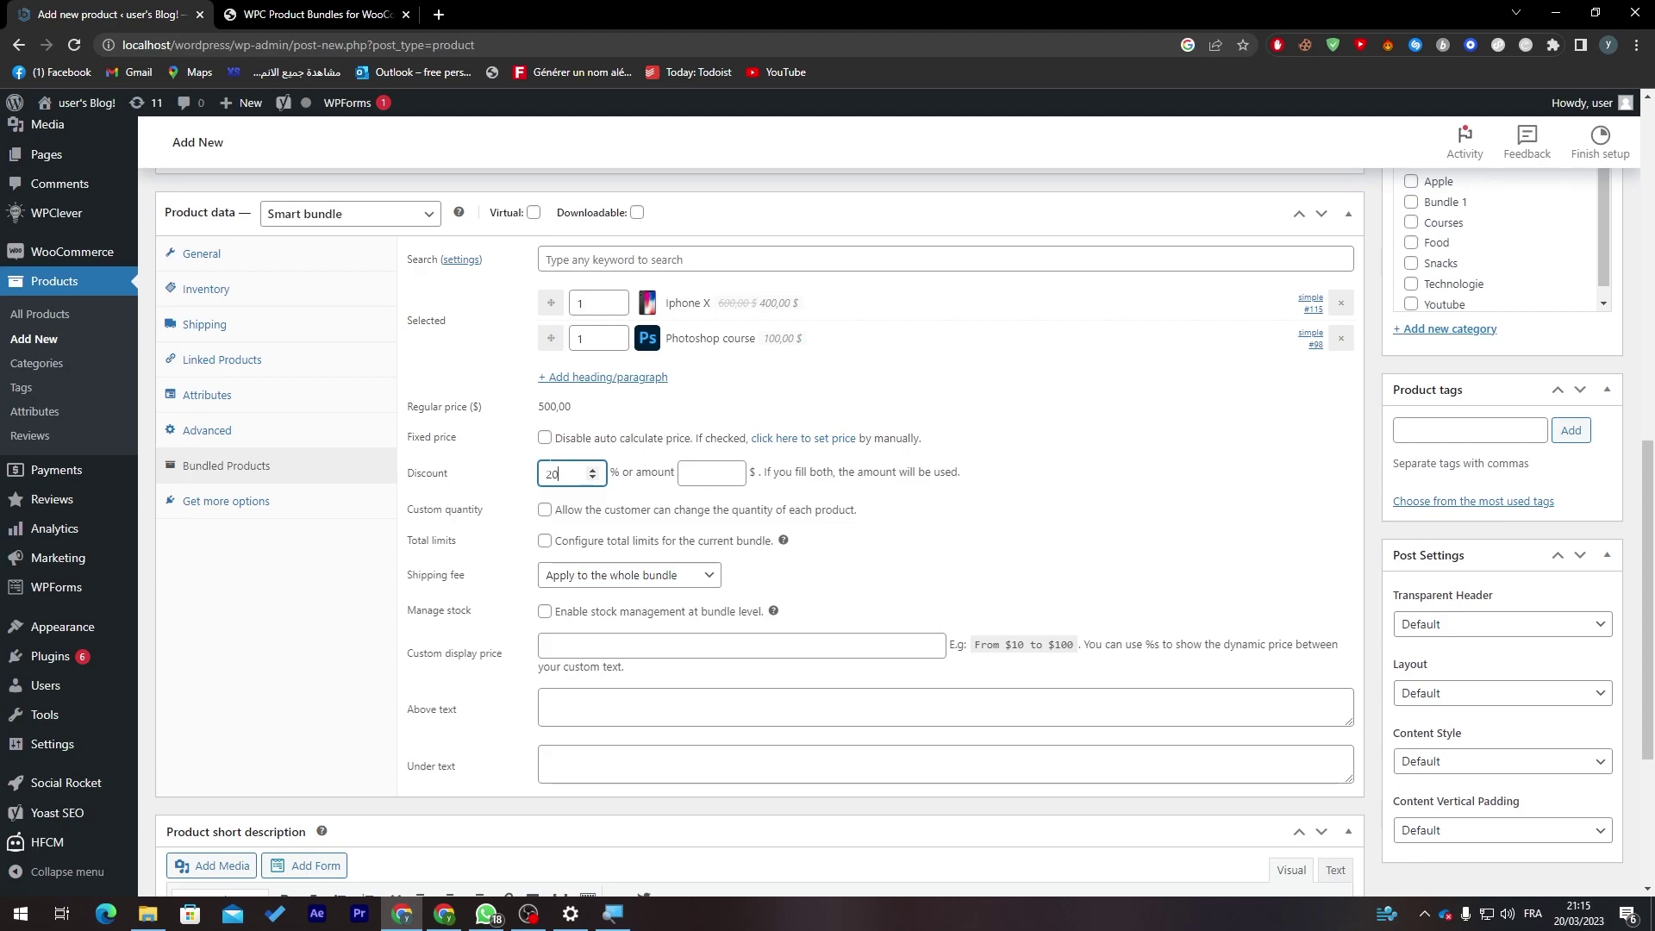
pyautogui.click(893, 546)
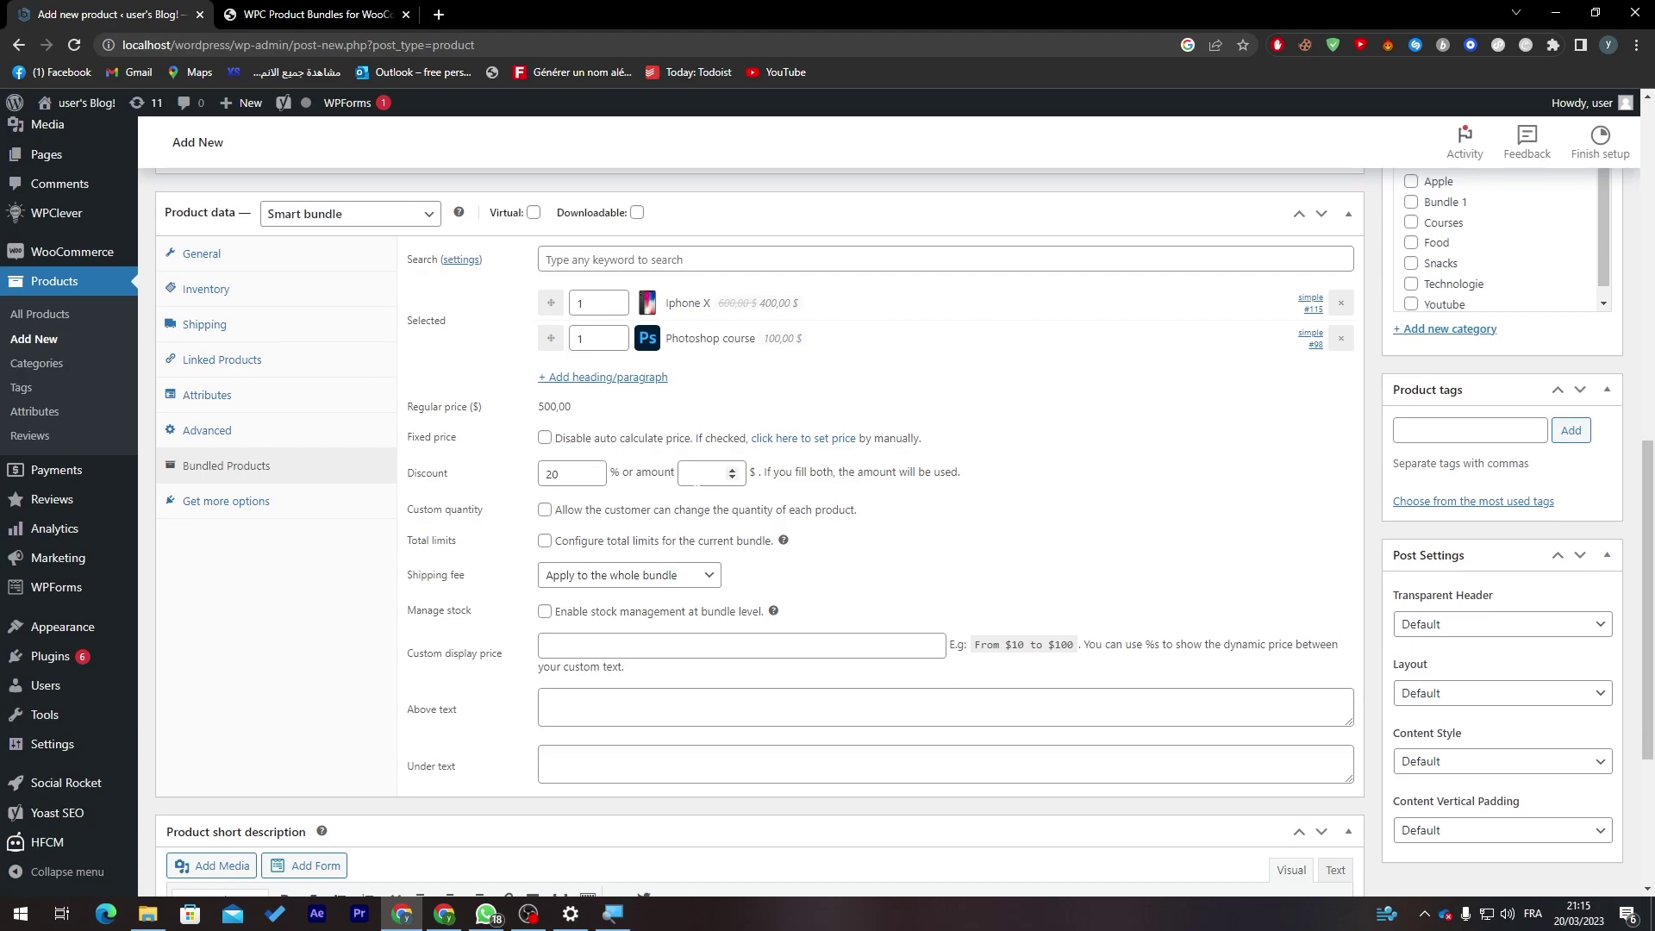
pyautogui.click(544, 511)
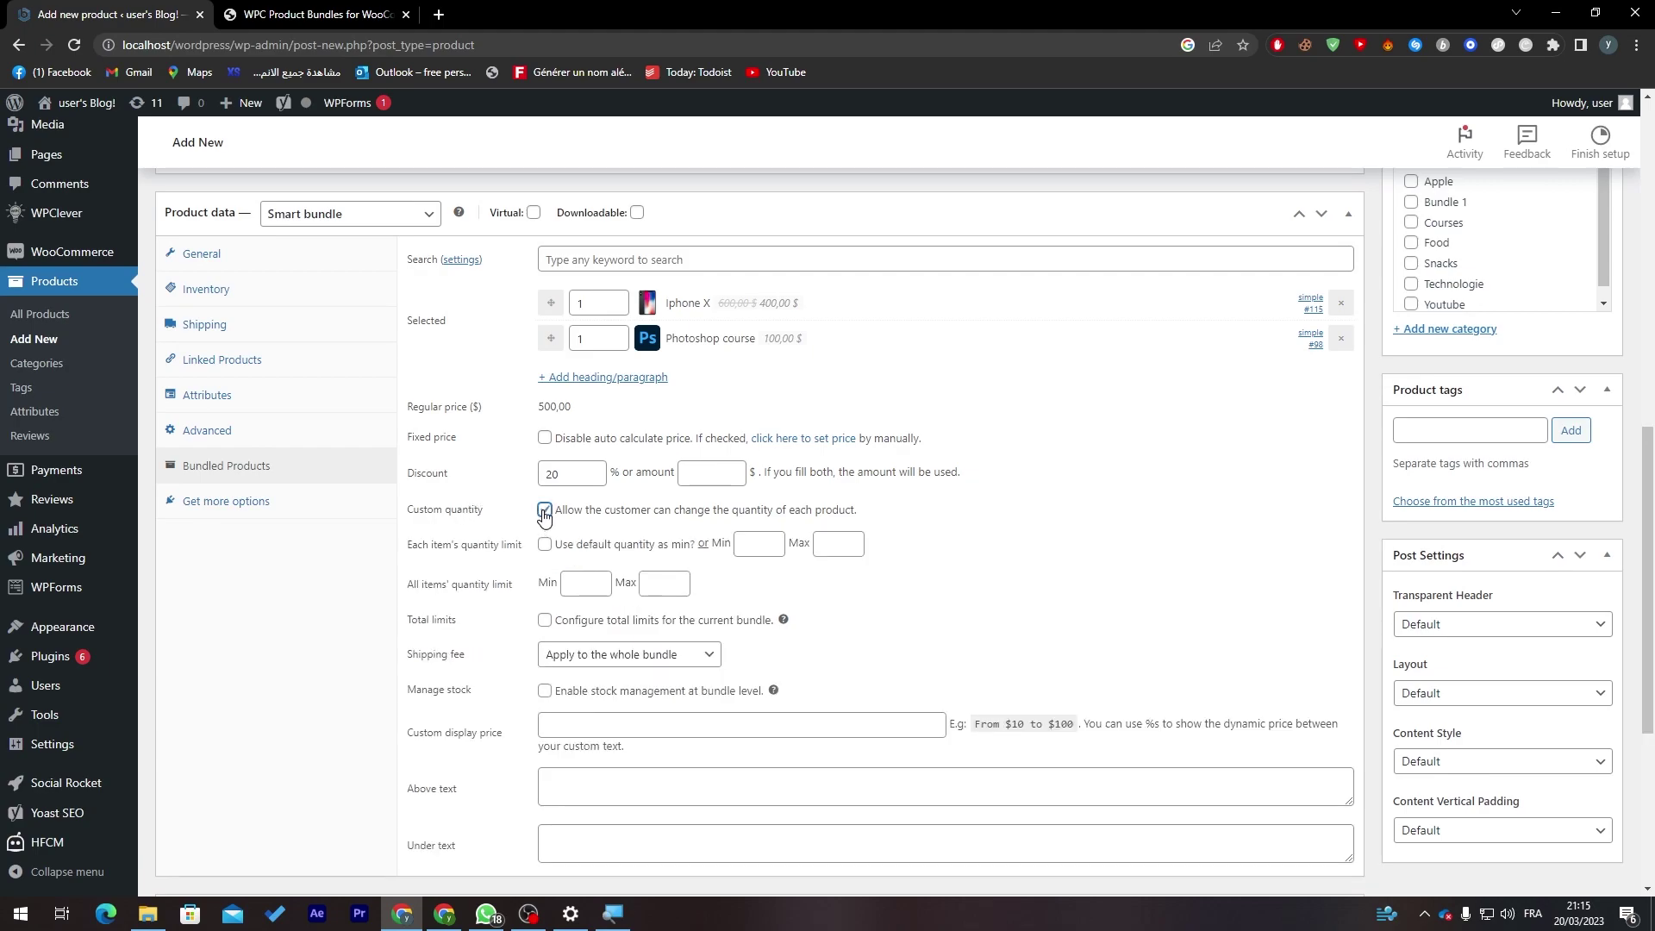
pyautogui.click(544, 511)
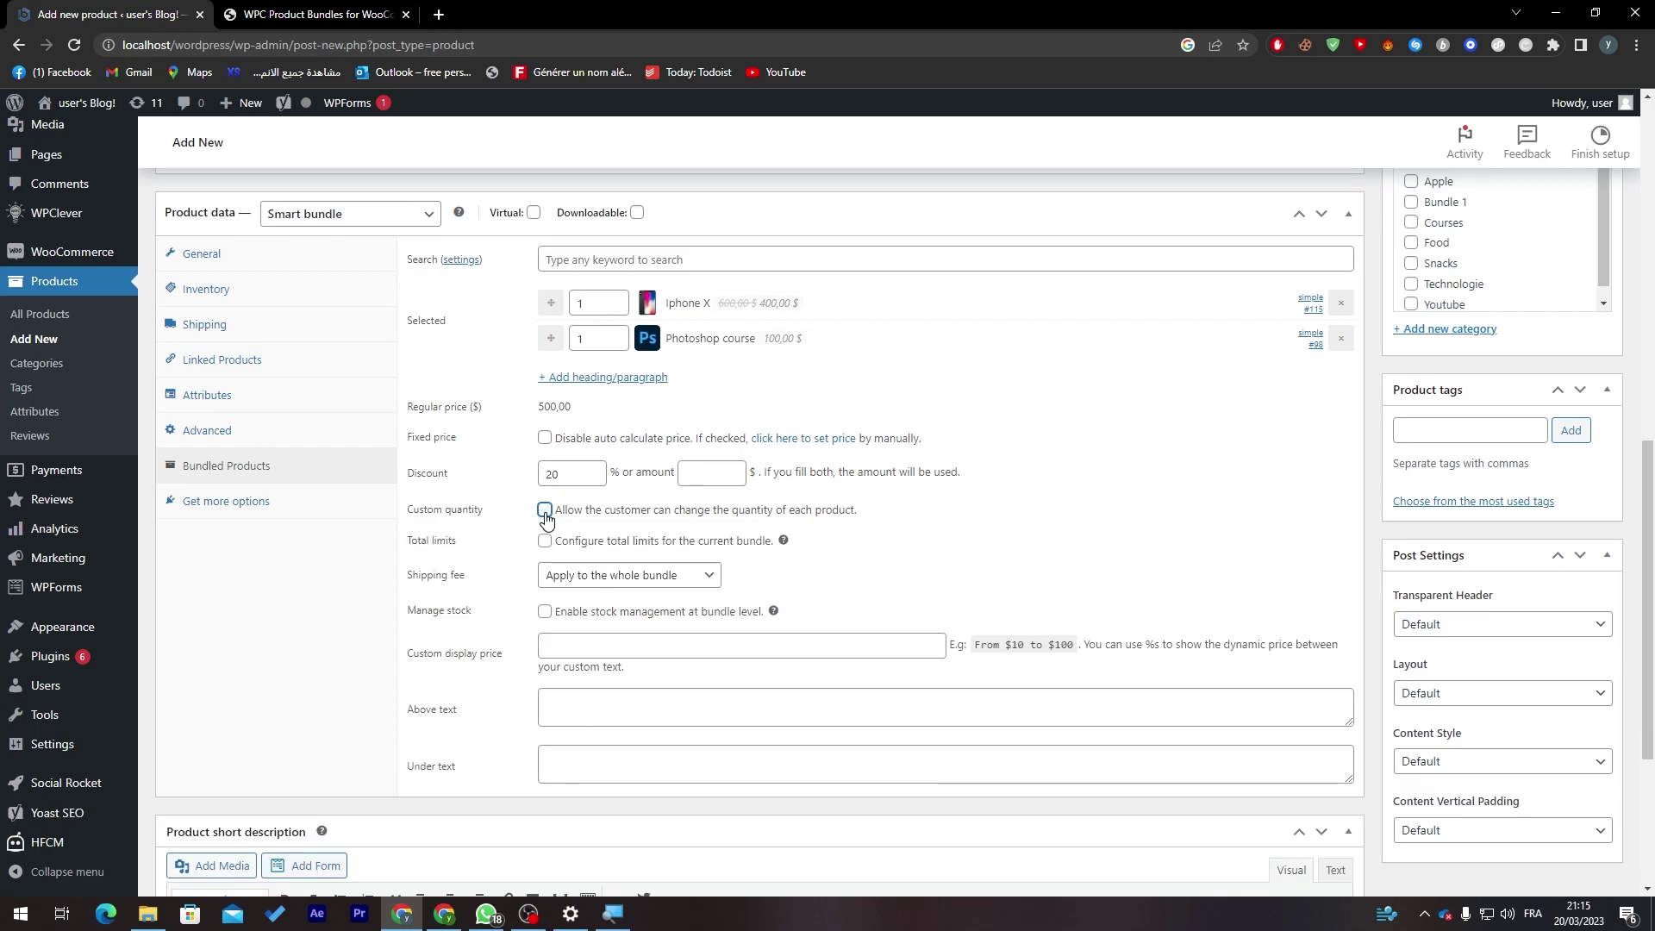
pyautogui.tripleClick(427, 542)
pyautogui.click(896, 572)
# Keep shipping fee on the whole bundle, stock management off, and select the example display price.
pyautogui.click(614, 585)
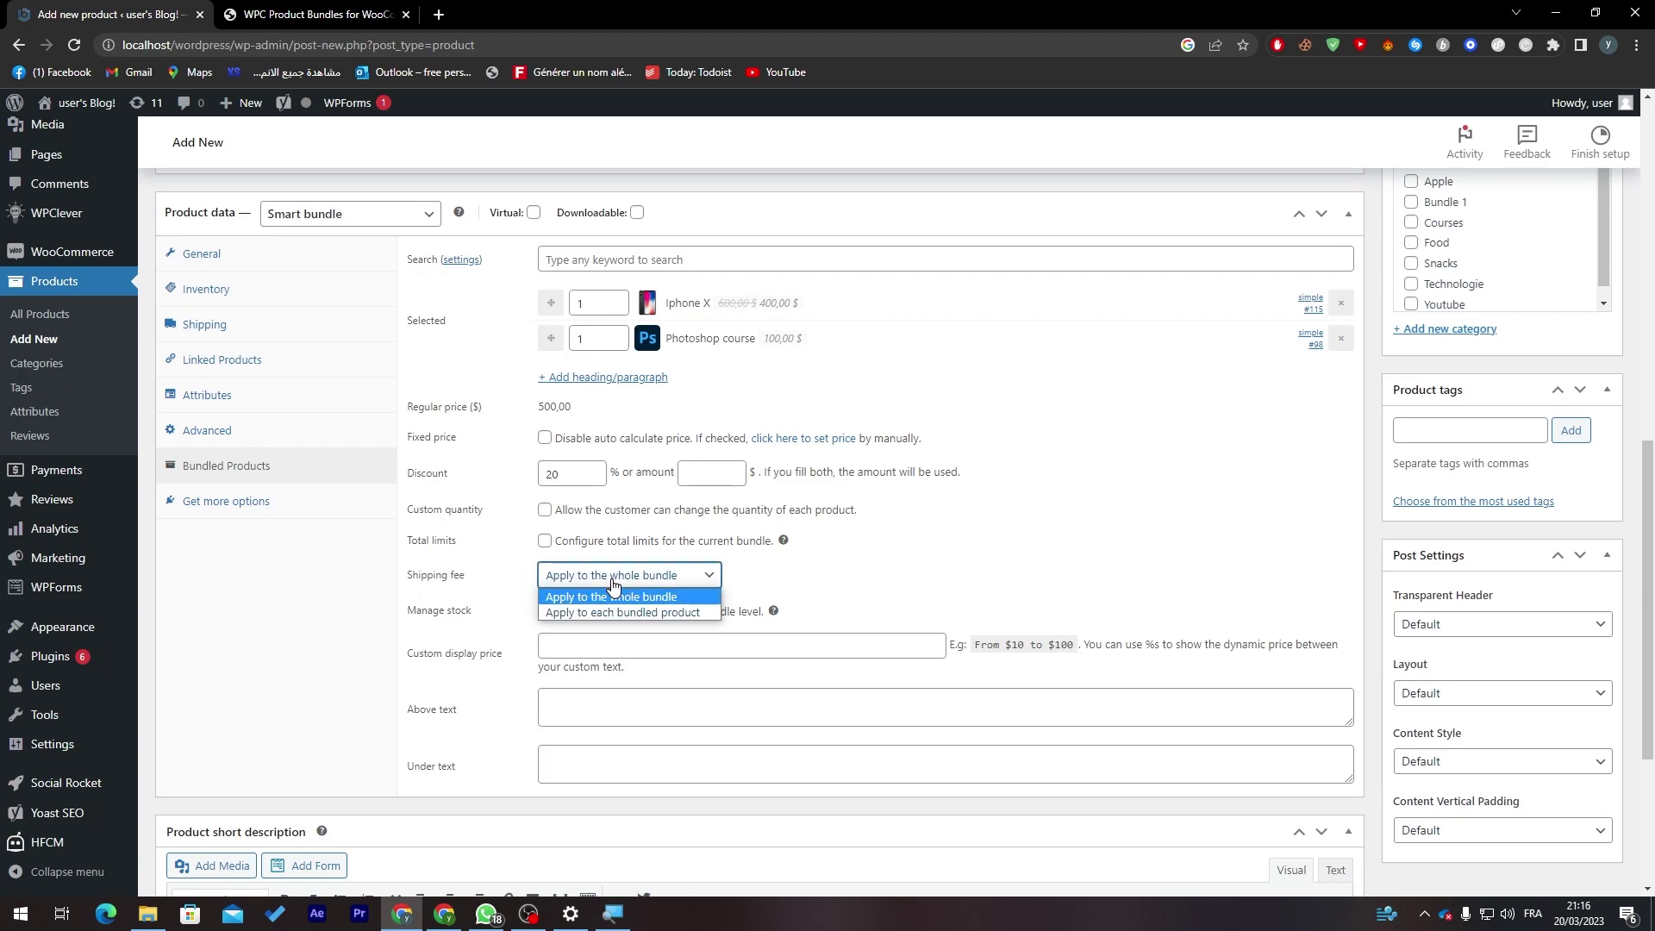
pyautogui.click(601, 577)
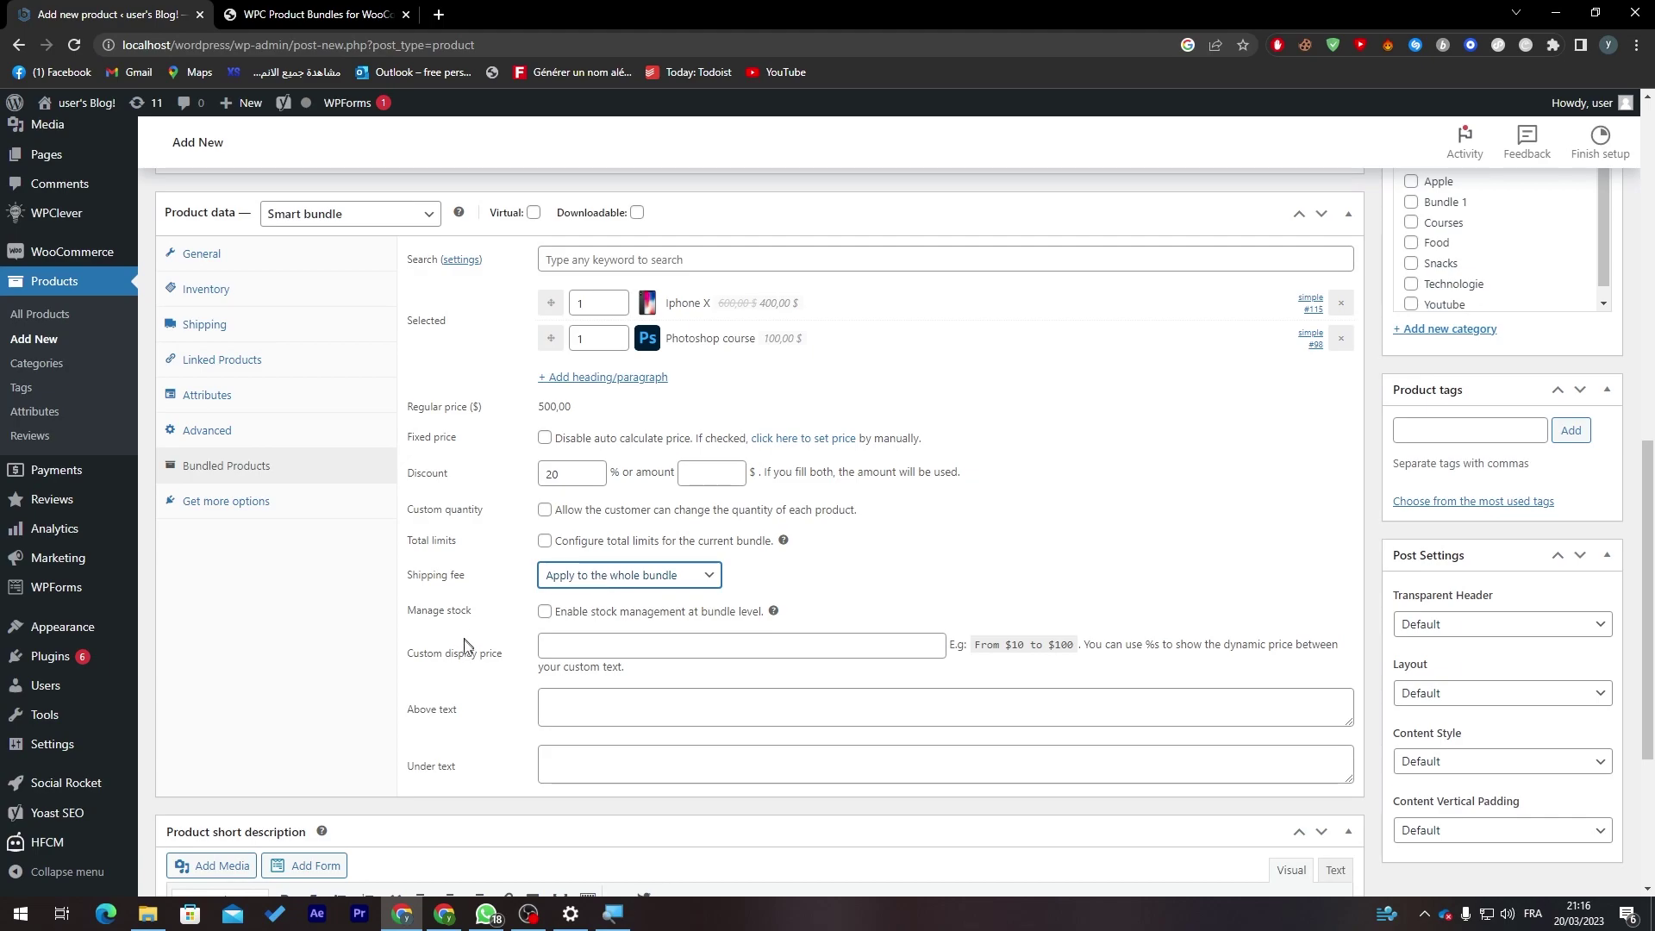
pyautogui.click(545, 612)
pyautogui.click(545, 612)
pyautogui.click(586, 646)
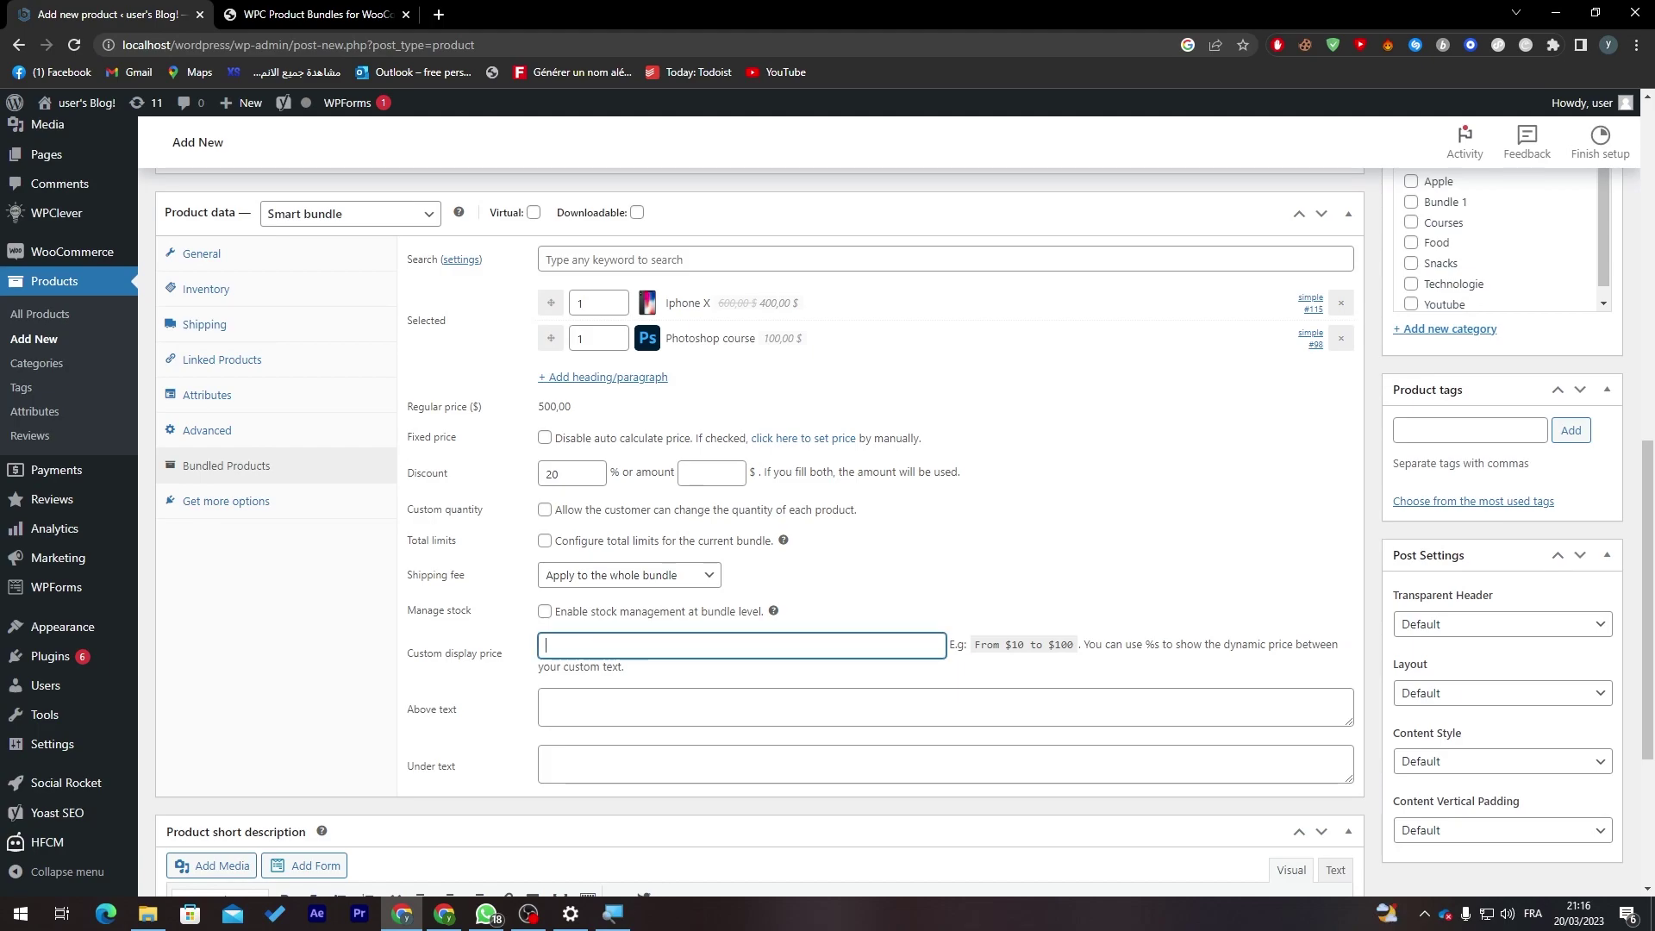
pyautogui.moveTo(1077, 645); pyautogui.dragTo(655, 646)
# Set display price From $10 to $100, above text 'before', and under text 'after'.
pyautogui.click(703, 677)
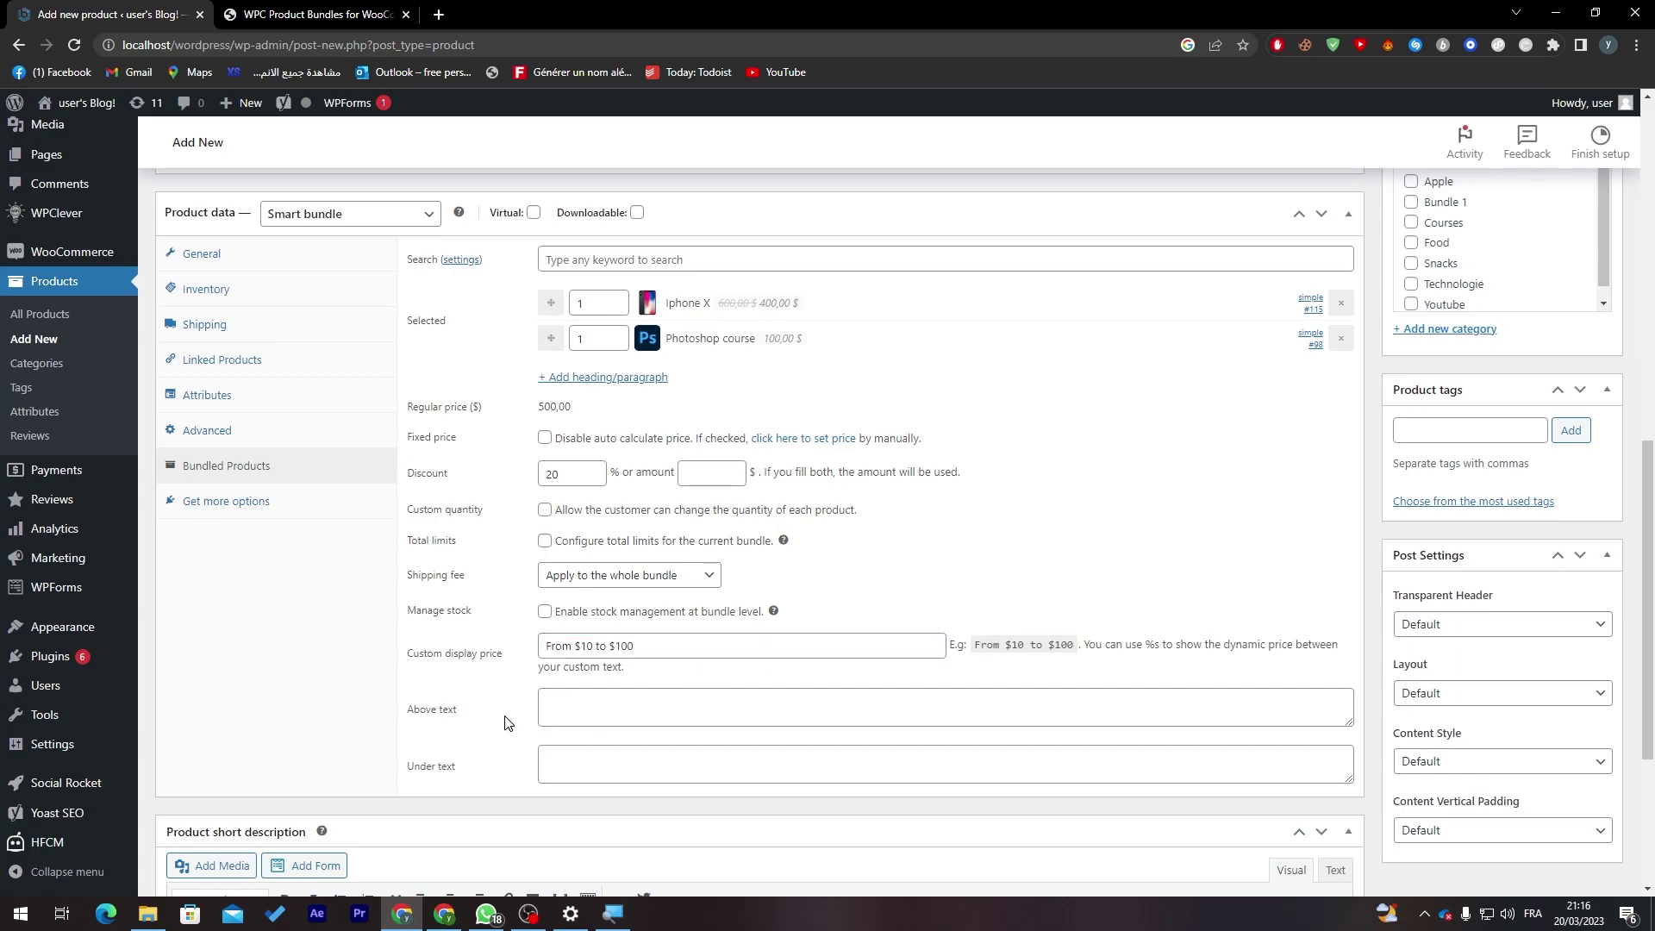
pyautogui.click(544, 699)
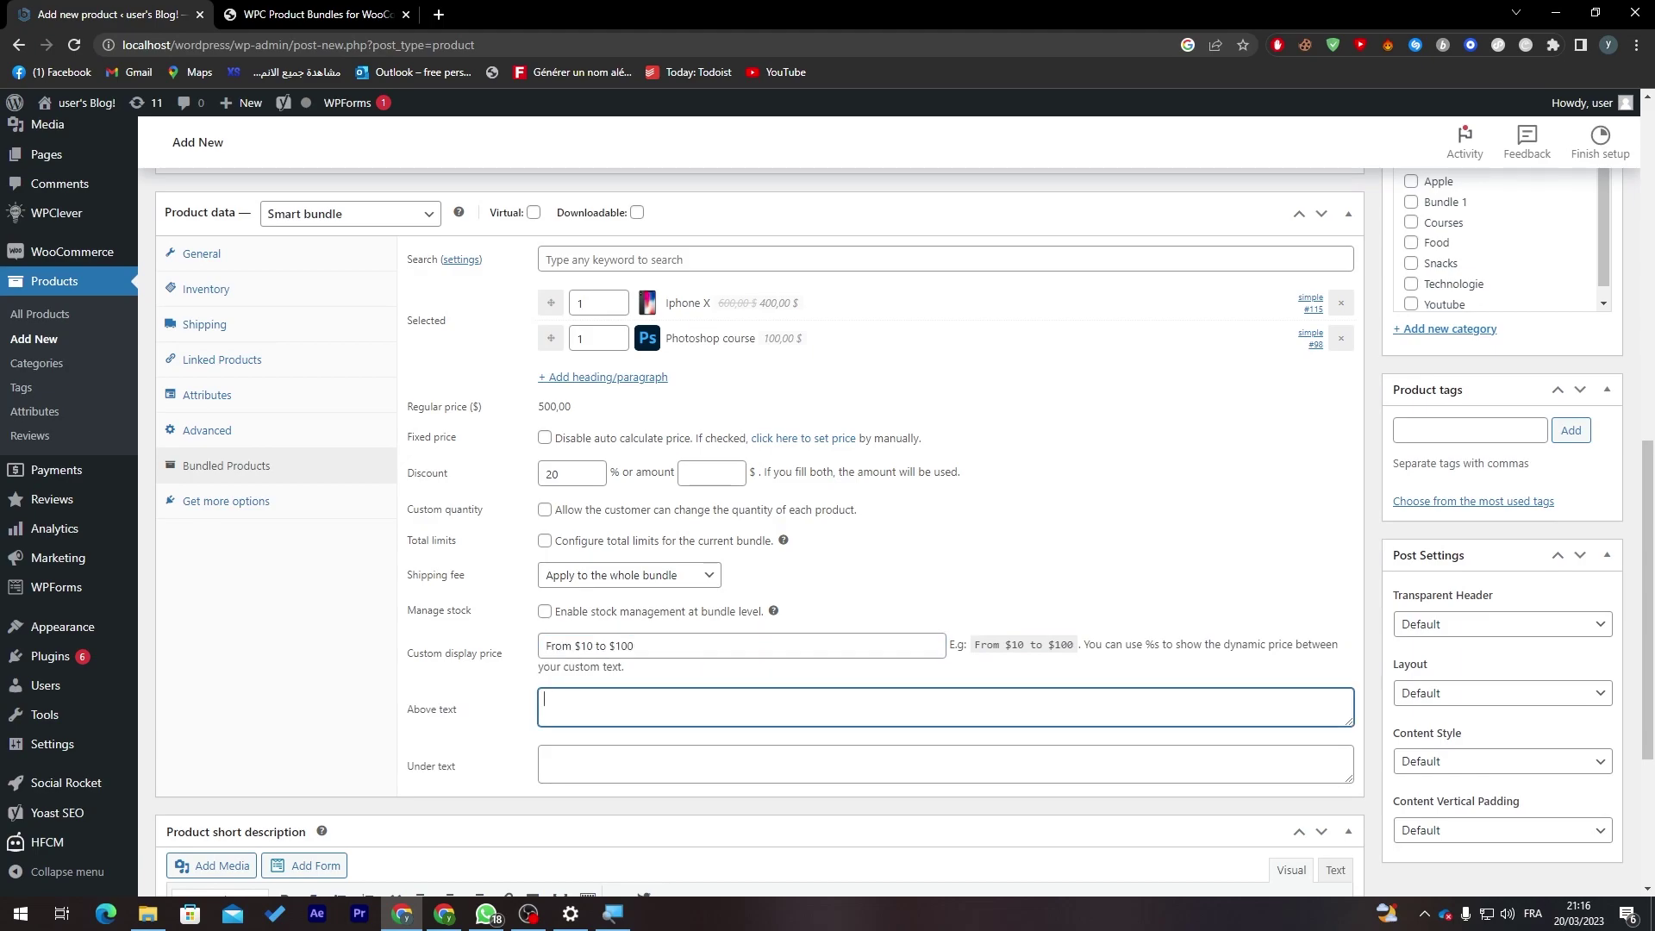
pyautogui.write('before')
pyautogui.press('Tab')
pyautogui.write('after')
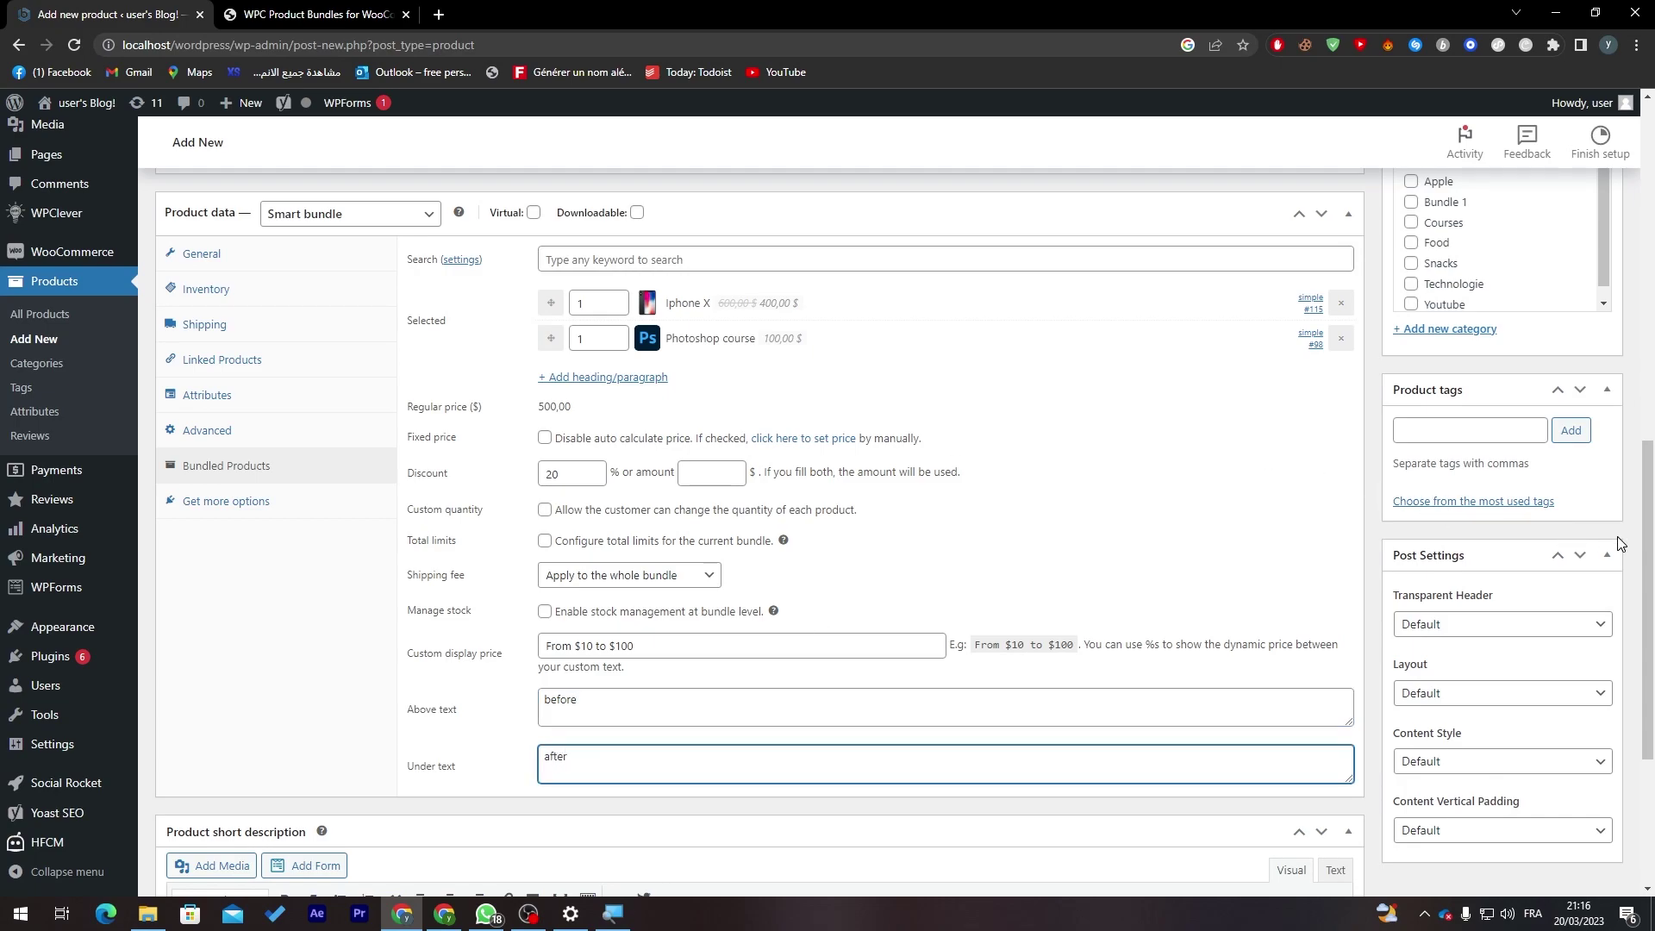
pyautogui.scroll(-4, 1618, 543)
pyautogui.scroll(15, 1610, 691)
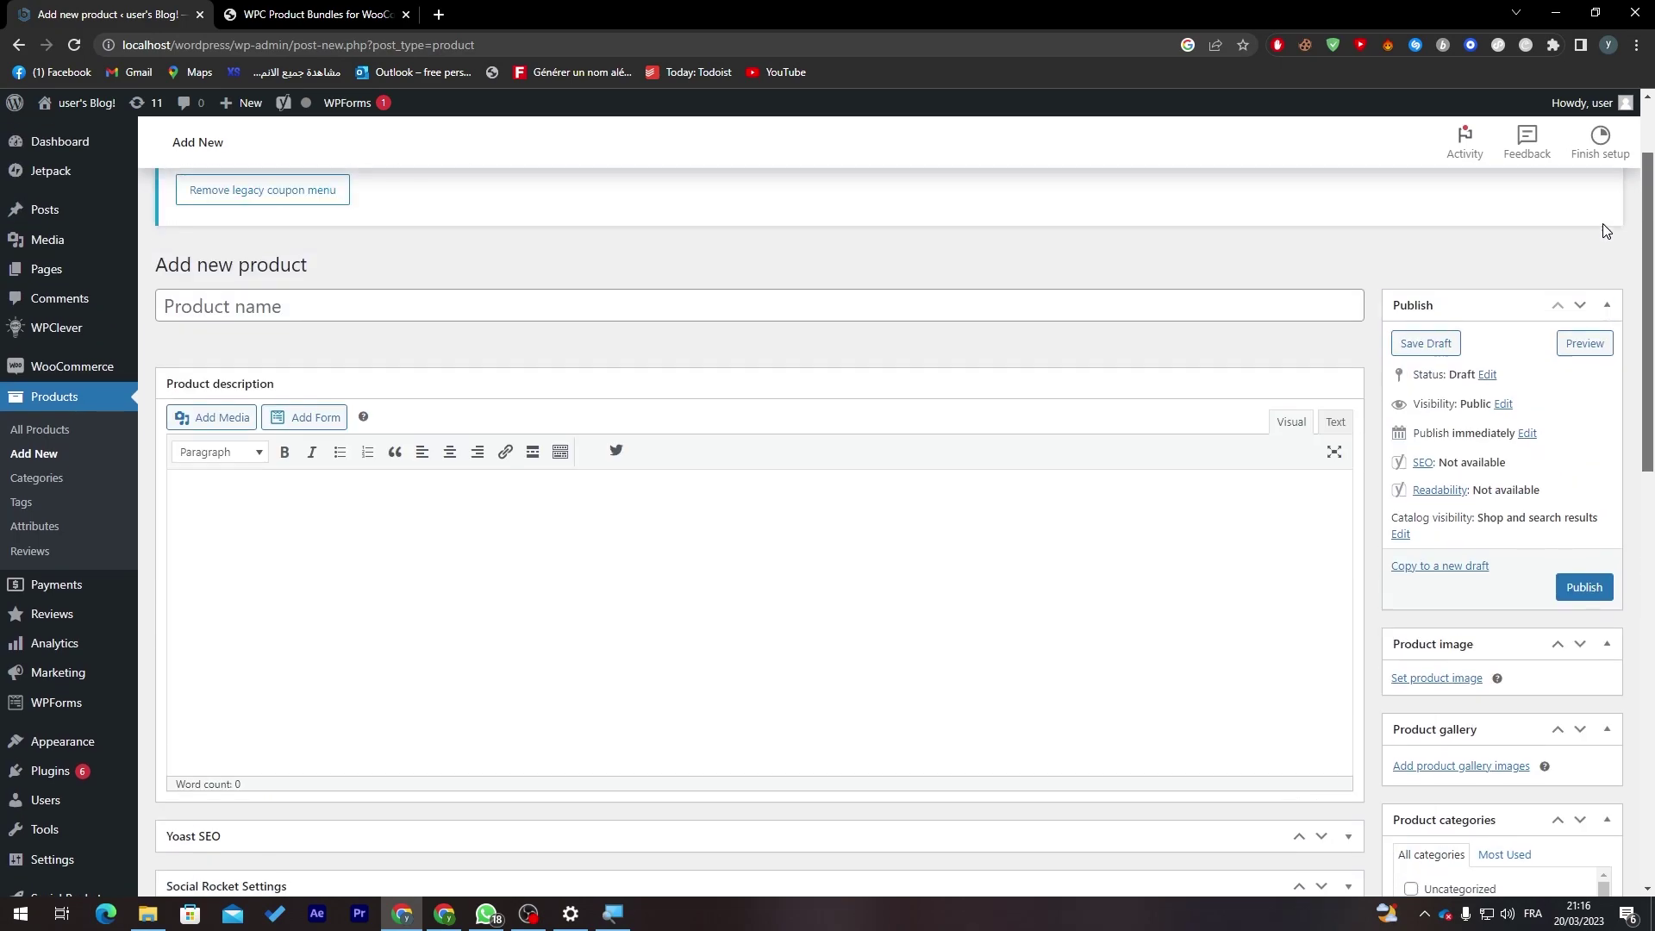
# Name the new product 'Variation bundle' and paste that title into its description.
pyautogui.click(362, 306)
pyautogui.write('dfsdfsd')
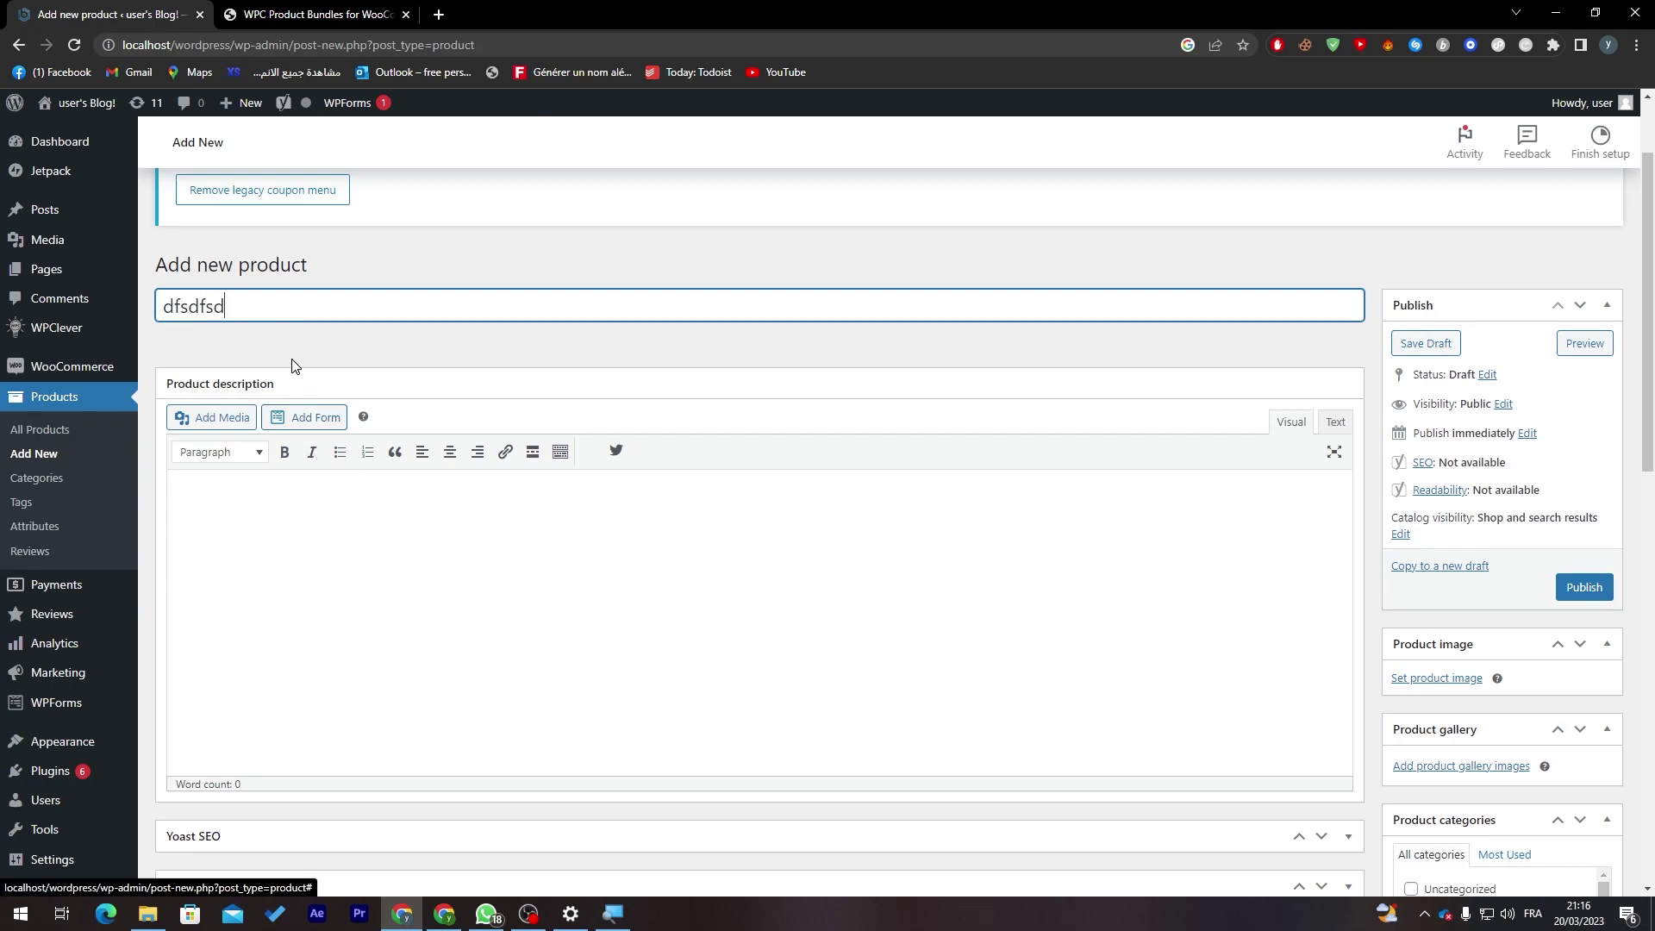
pyautogui.hotkey('ctrl', 'a')
pyautogui.write('Va')
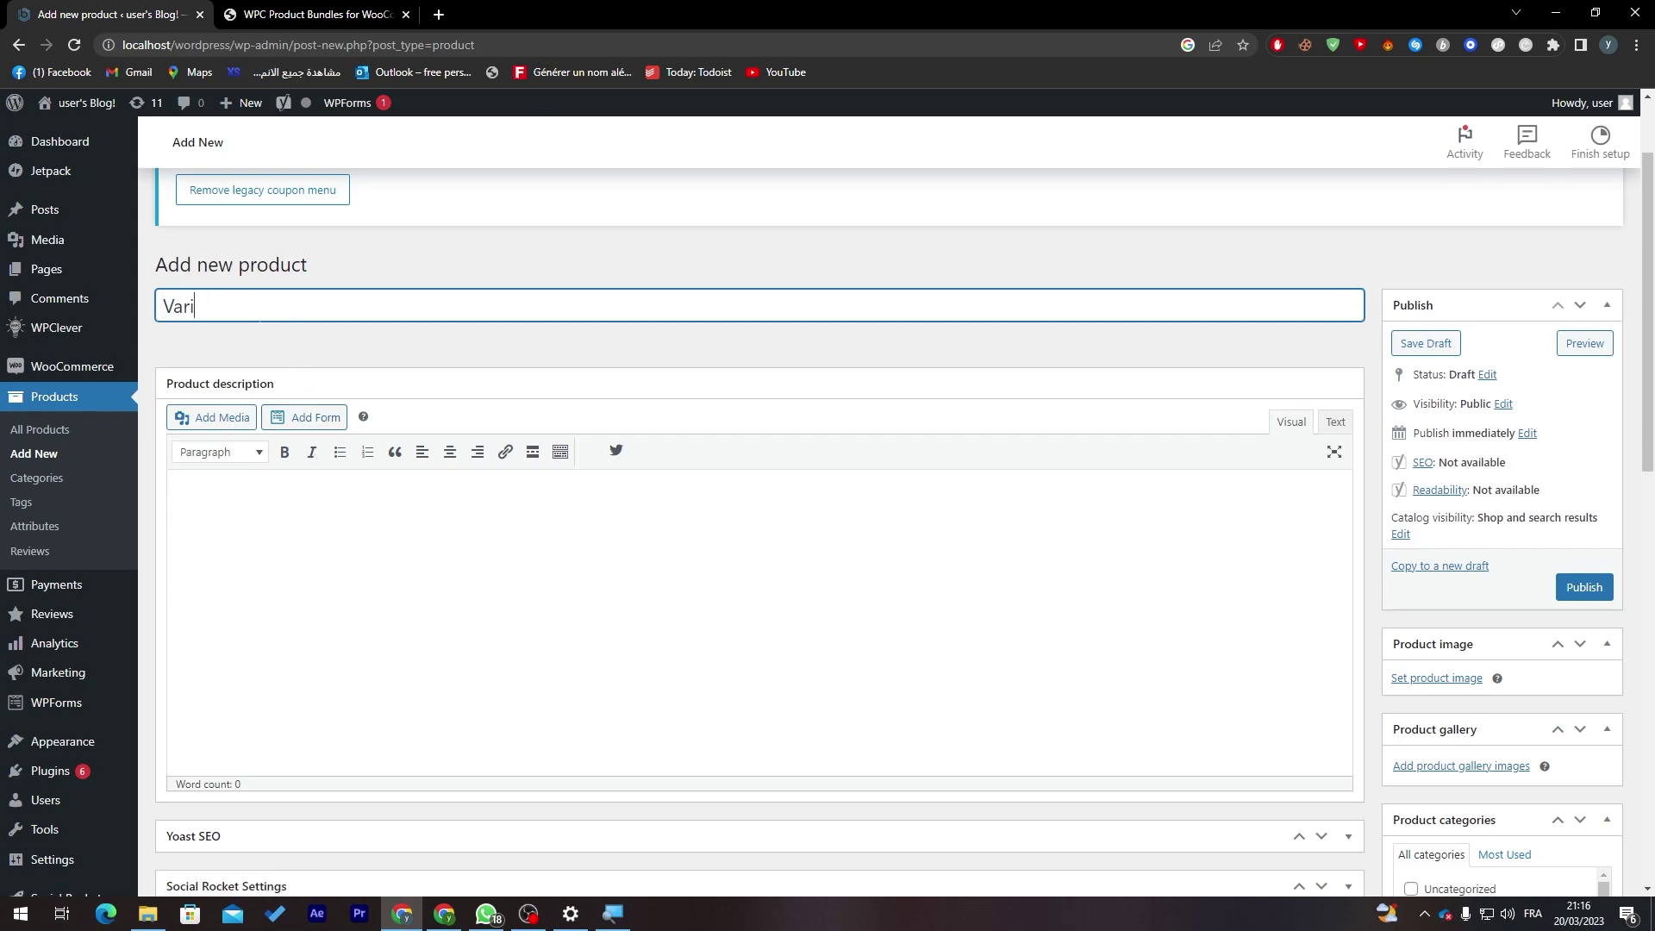
pyautogui.write('riation bundle')
pyautogui.press('Tab')
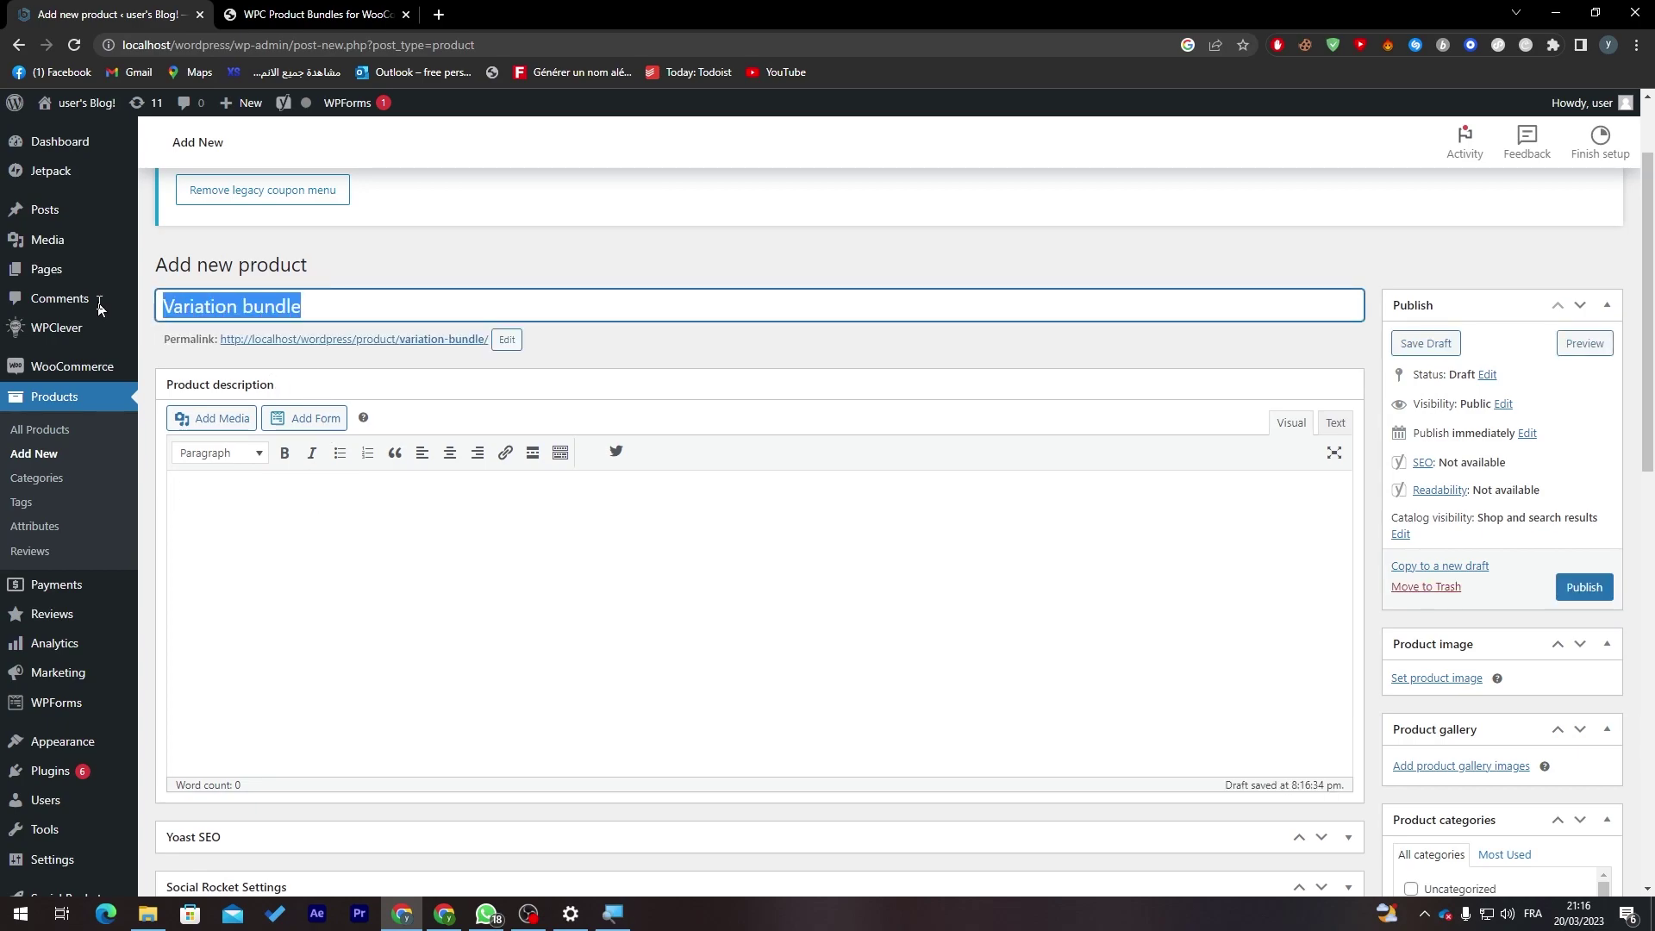
pyautogui.write('Variation bundle')
# Set the Pringles picture as the product image and publish the product.
pyautogui.click(1405, 679)
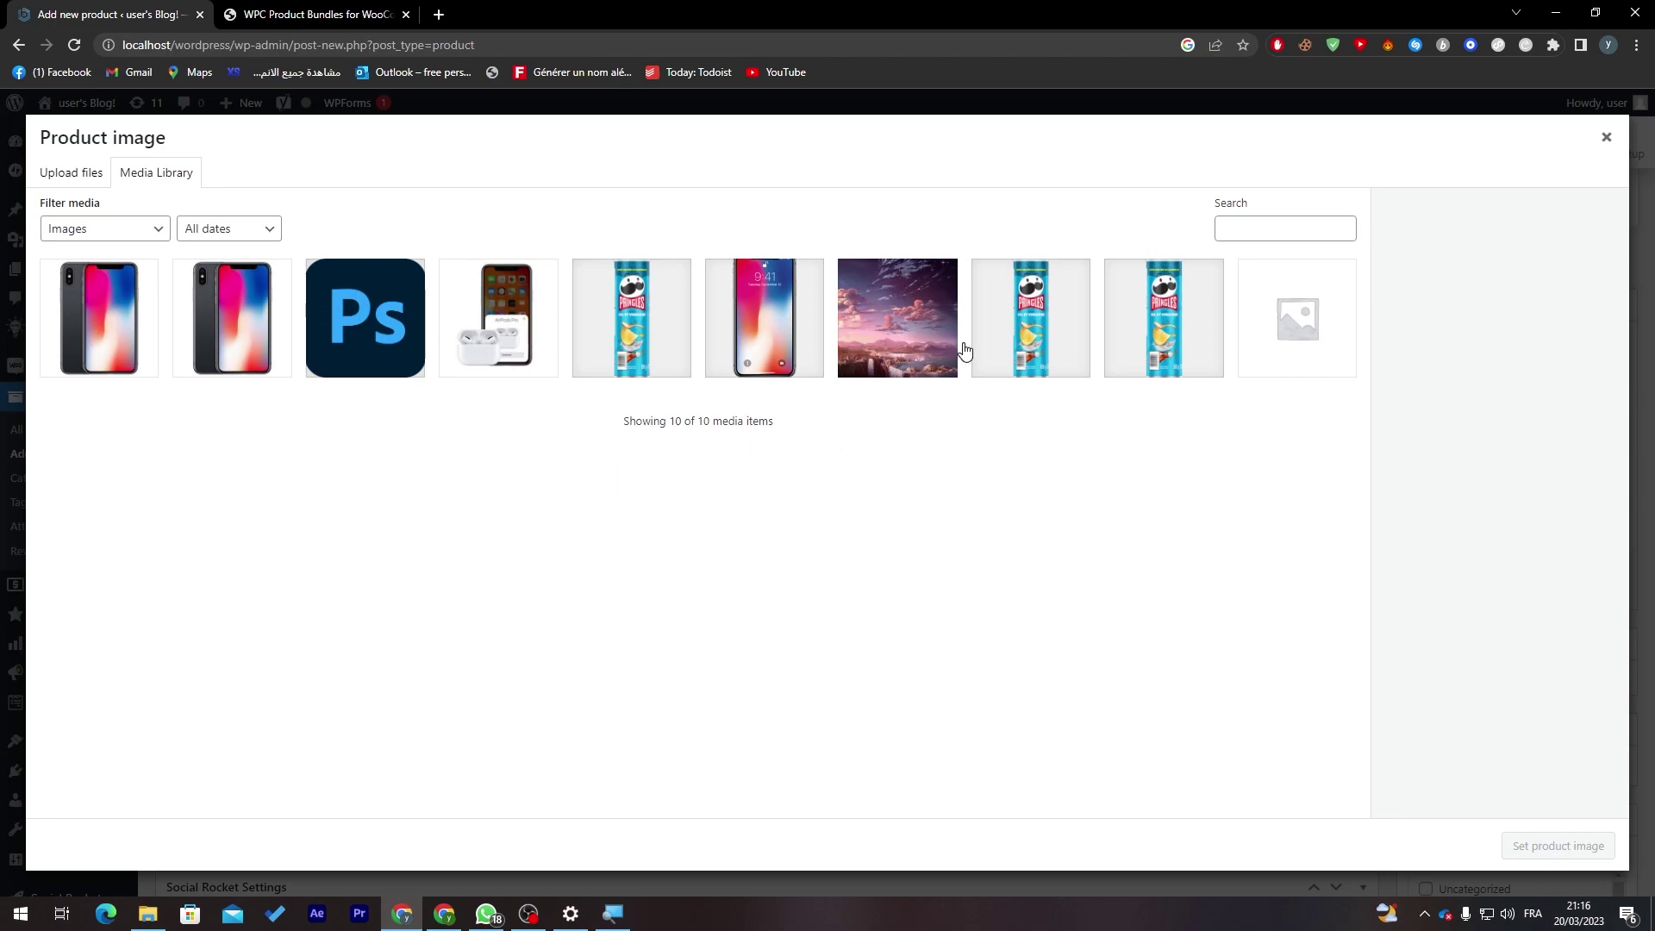
pyautogui.click(993, 343)
pyautogui.click(1543, 843)
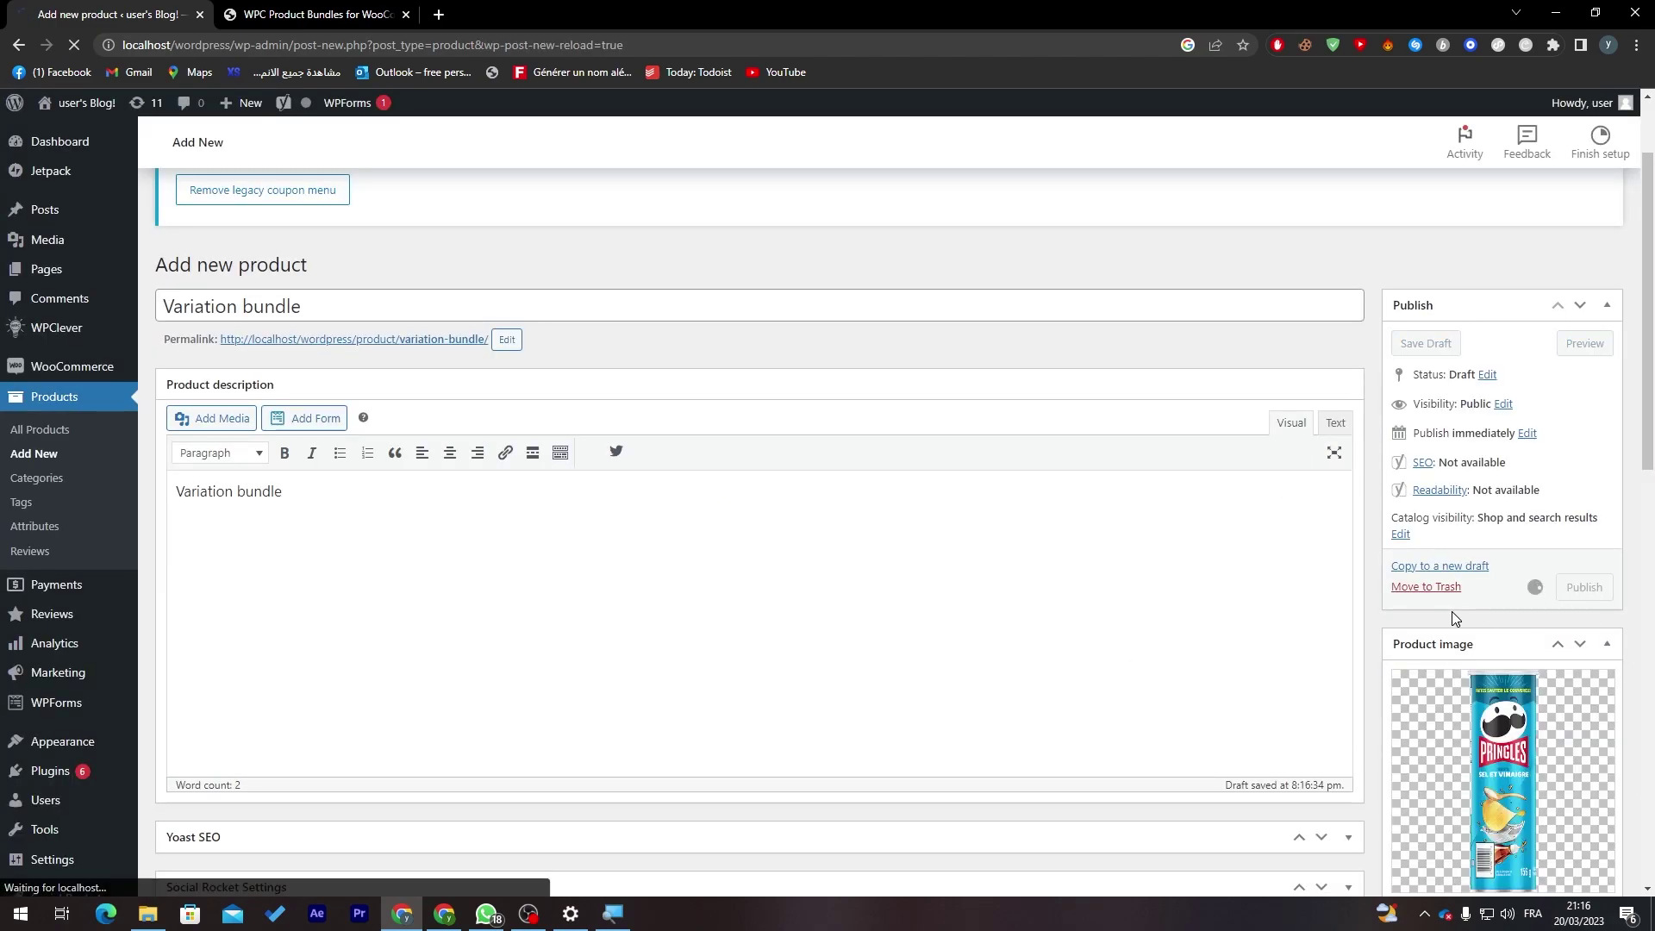
pyautogui.click(425, 334)
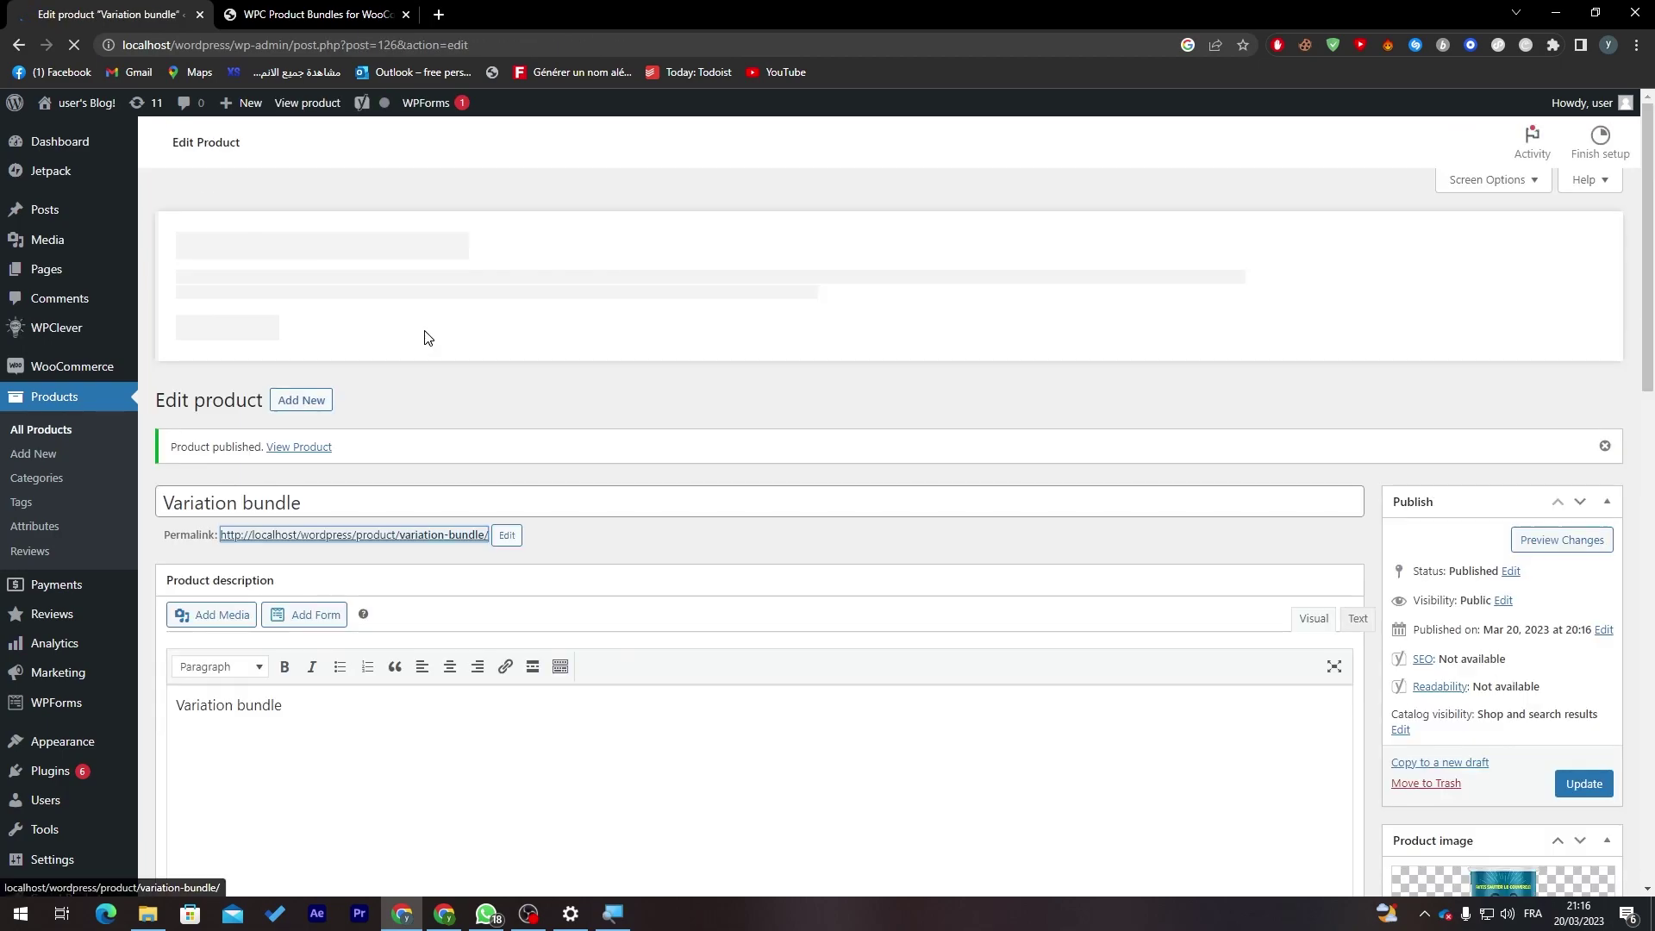
# Scroll through the published Variation bundle page on the storefront.
pyautogui.scroll(-8, 732, 451)
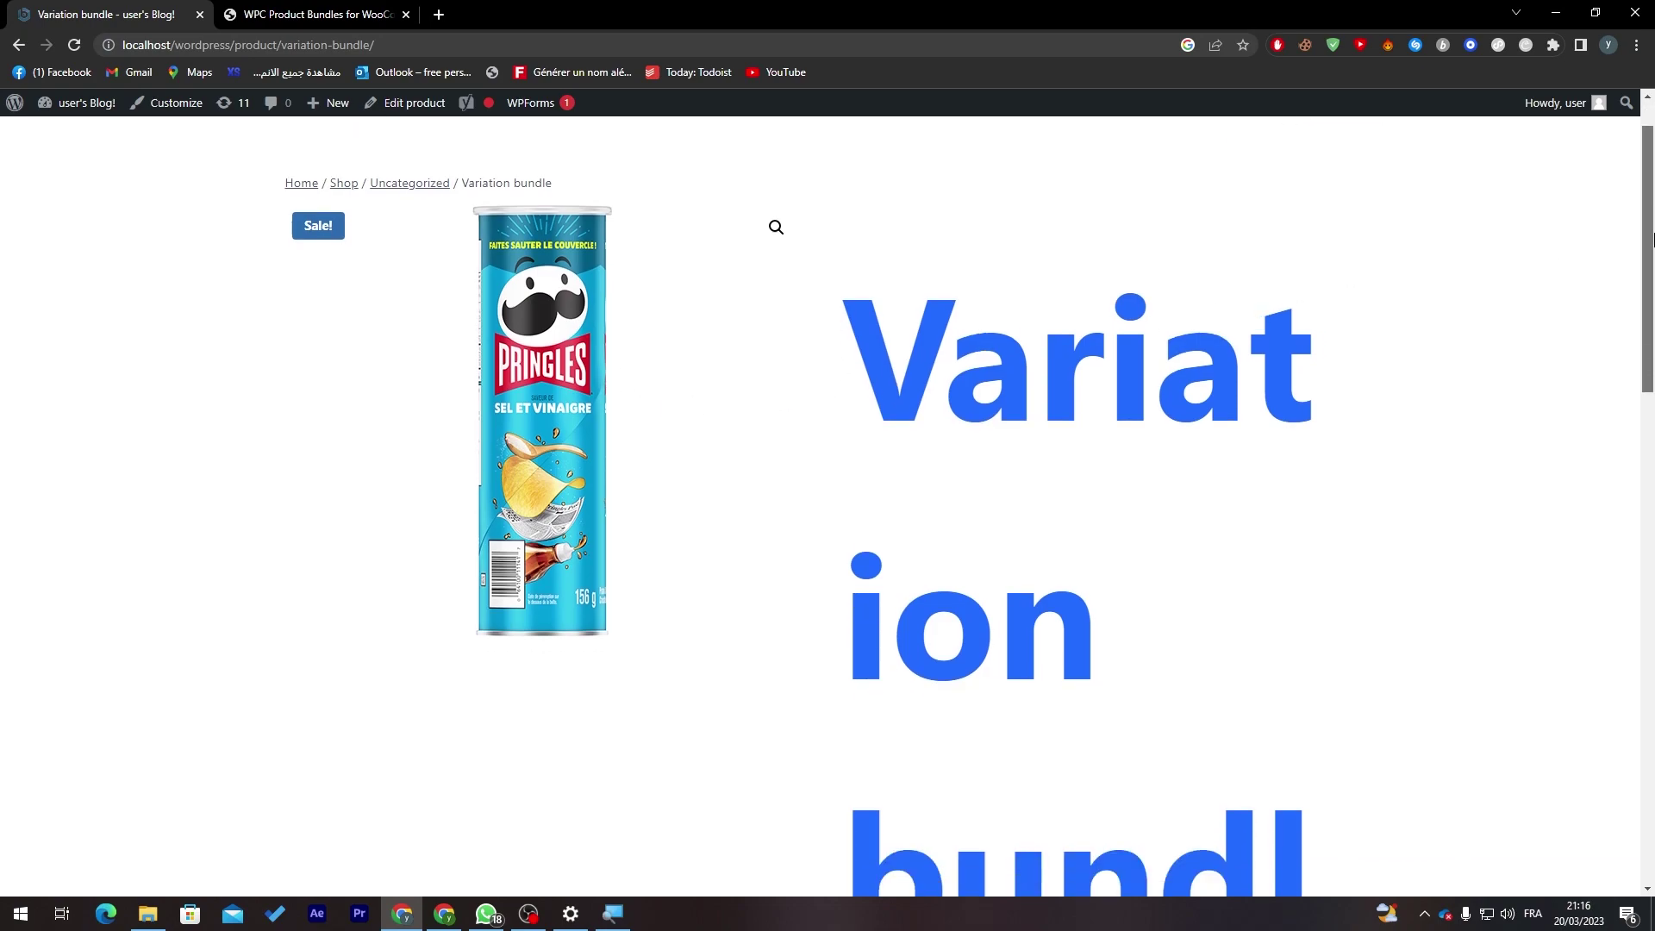
pyautogui.scroll(-2, 1595, 509)
pyautogui.scroll(1, 1595, 505)
pyautogui.scroll(6, 1590, 387)
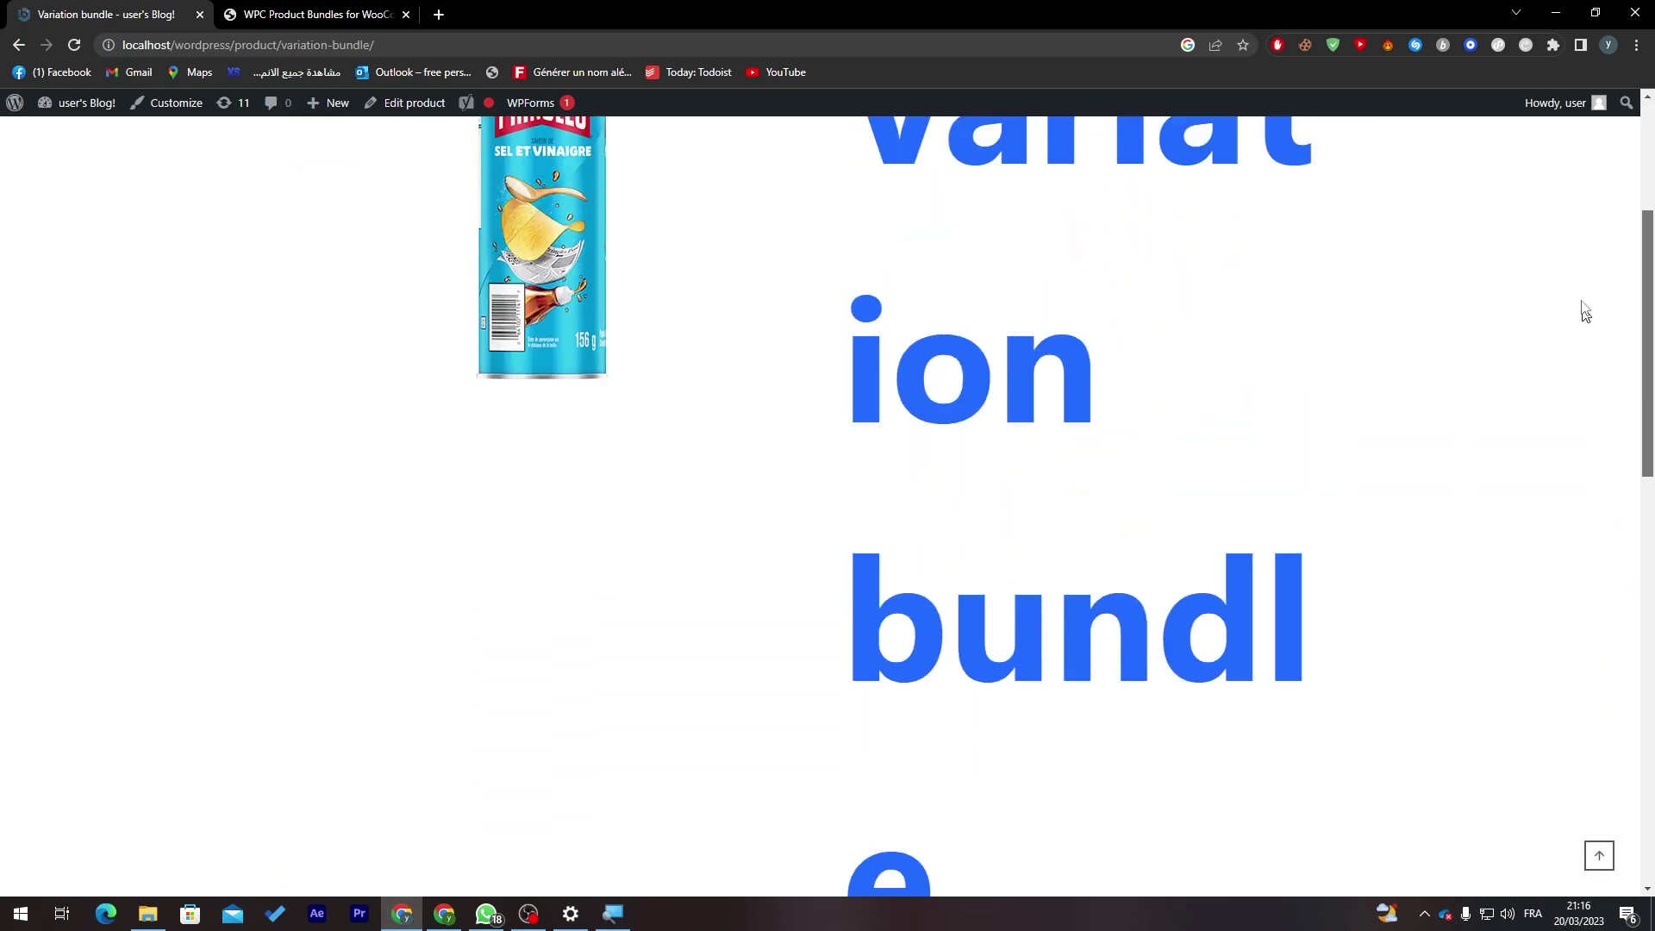
pyautogui.scroll(3, 1586, 310)
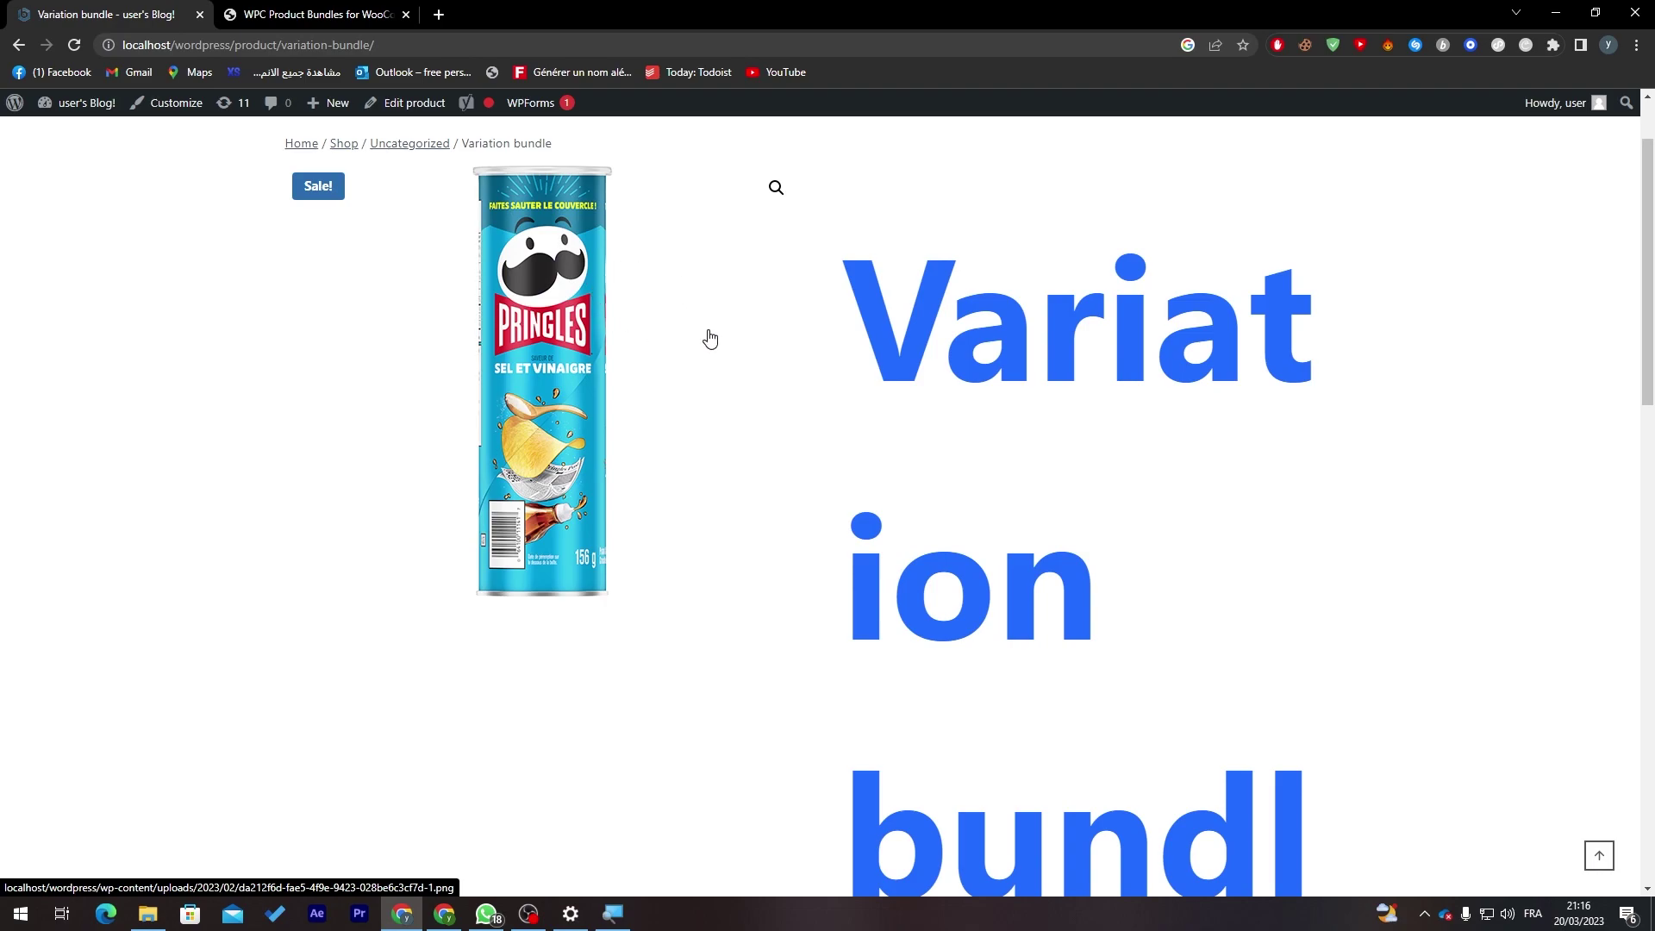
pyautogui.scroll(-2, 709, 338)
pyautogui.scroll(1, 709, 338)
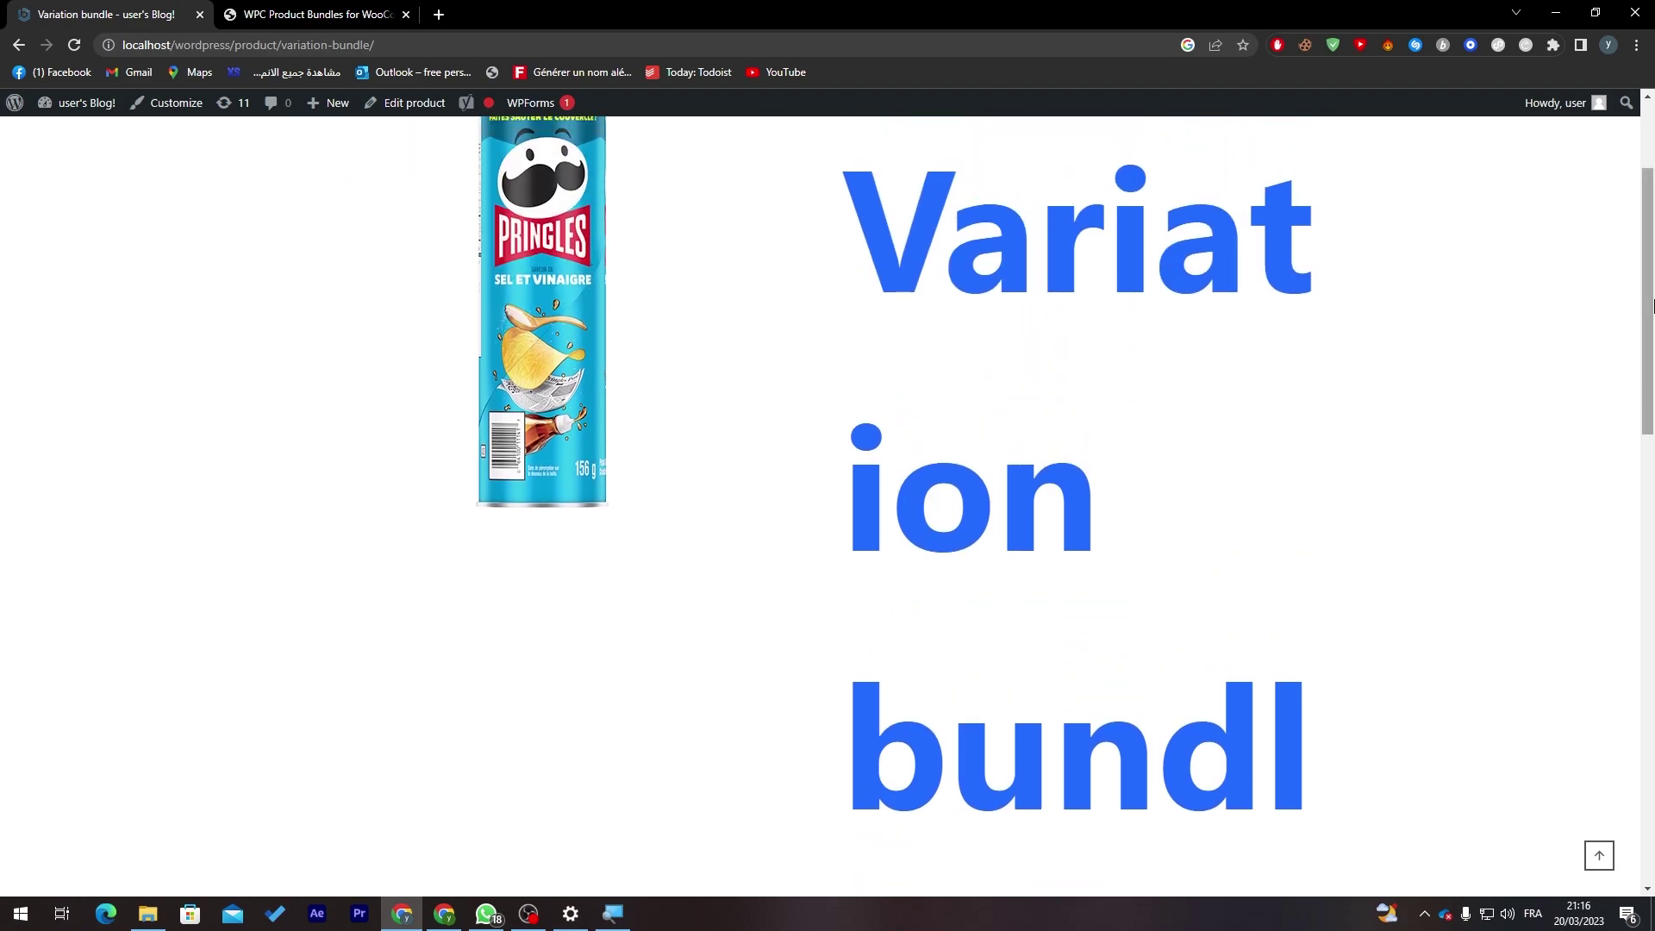
pyautogui.scroll(2, 1653, 306)
# Inspect the oversized product title with the developer tools, then open the site Customizer.
pyautogui.press('F12')
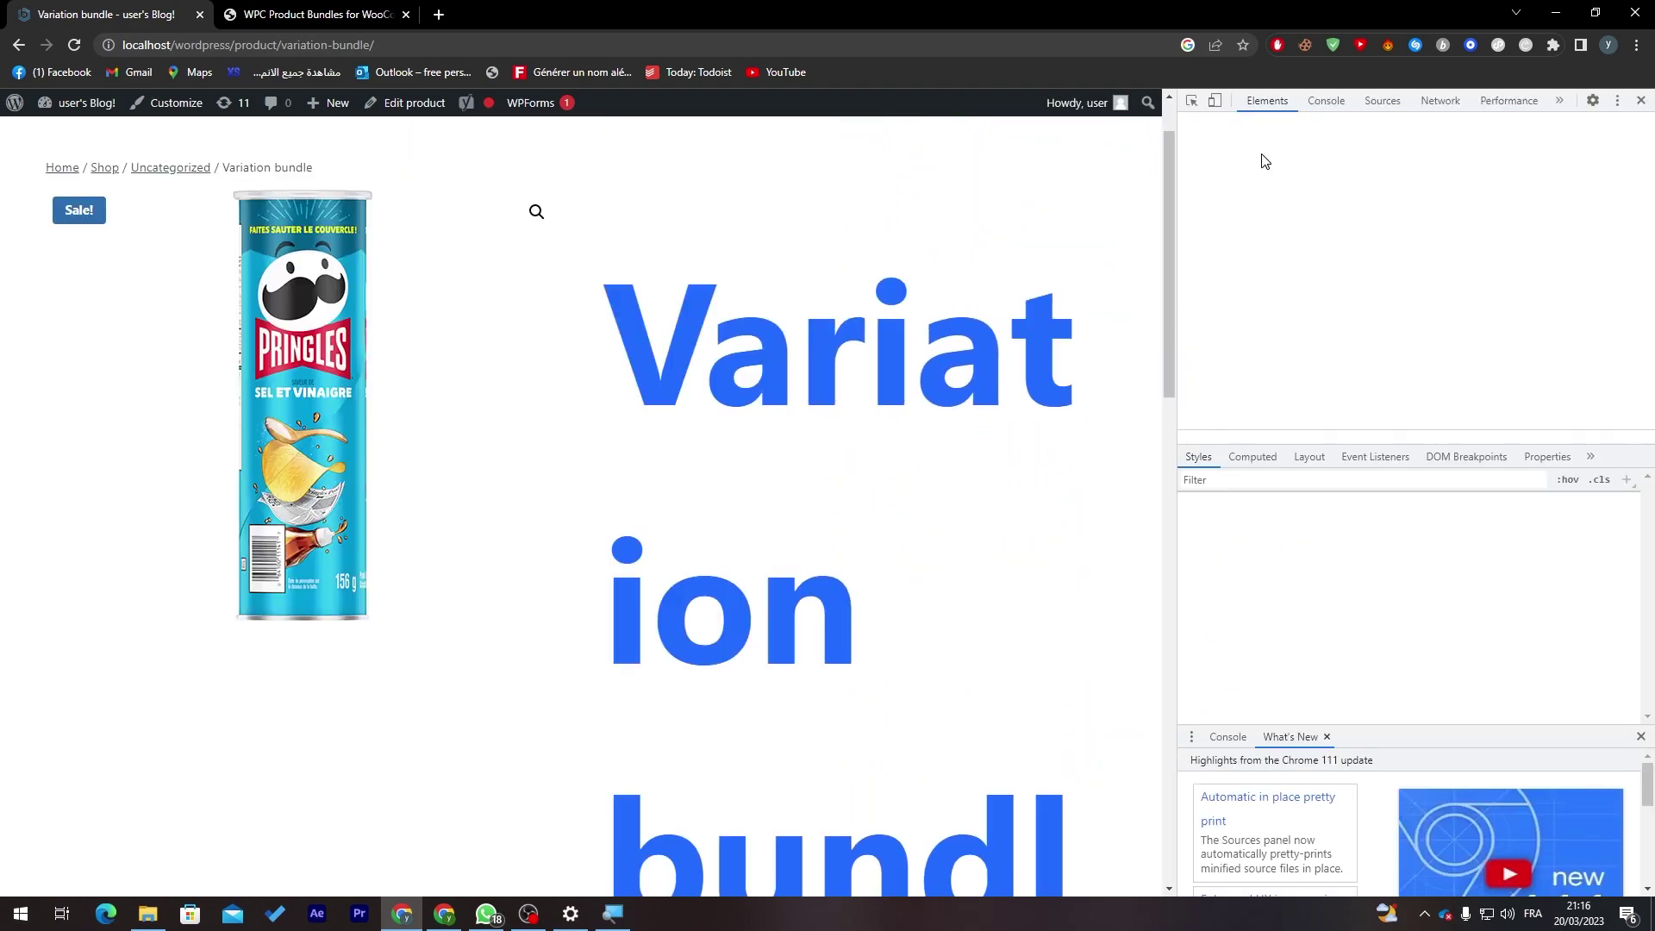
pyautogui.click(1193, 110)
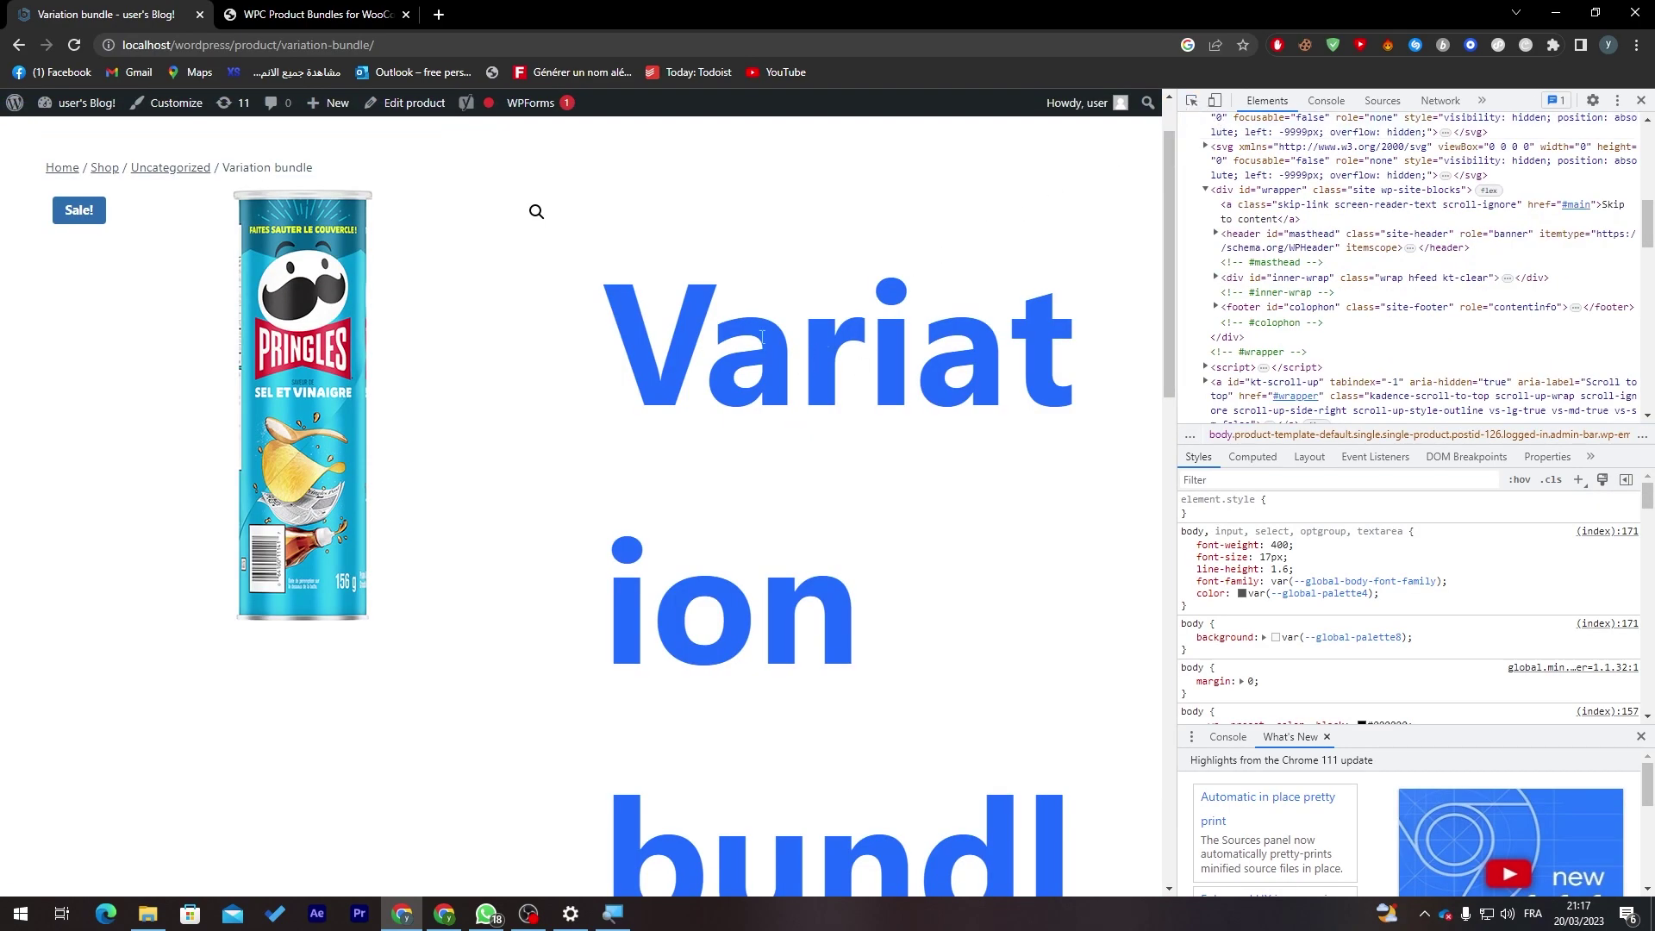
pyautogui.click(164, 102)
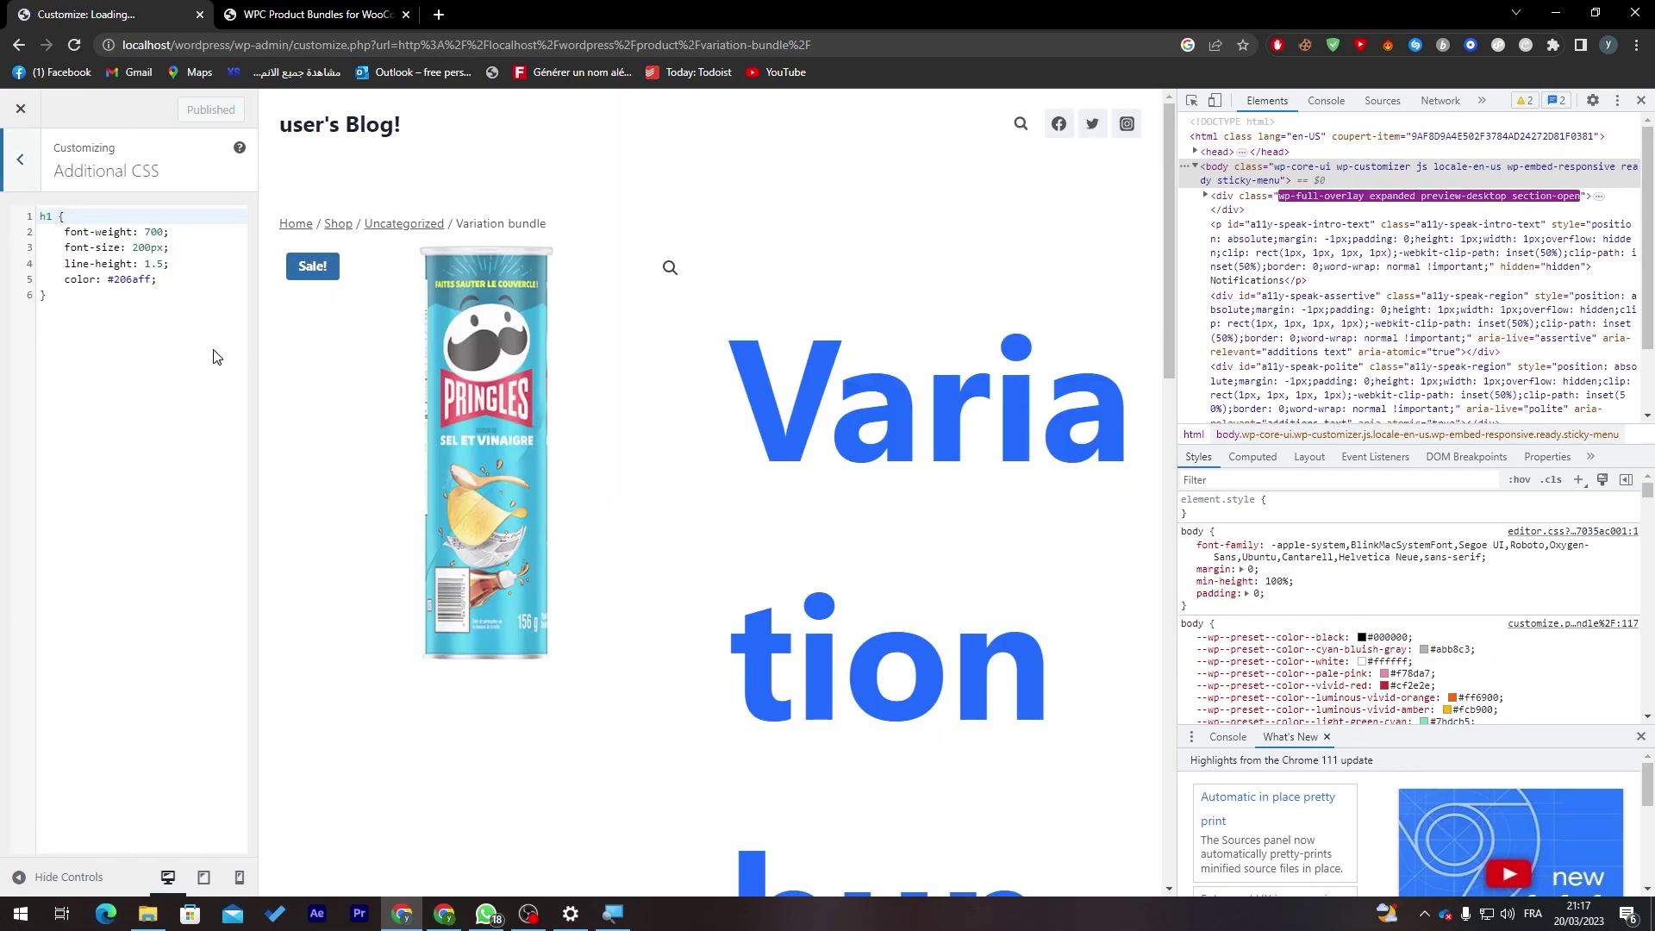
# Delete all code in Additional CSS, publish the change, and close the developer tools.
pyautogui.moveTo(129, 326); pyautogui.dragTo(11, 194)
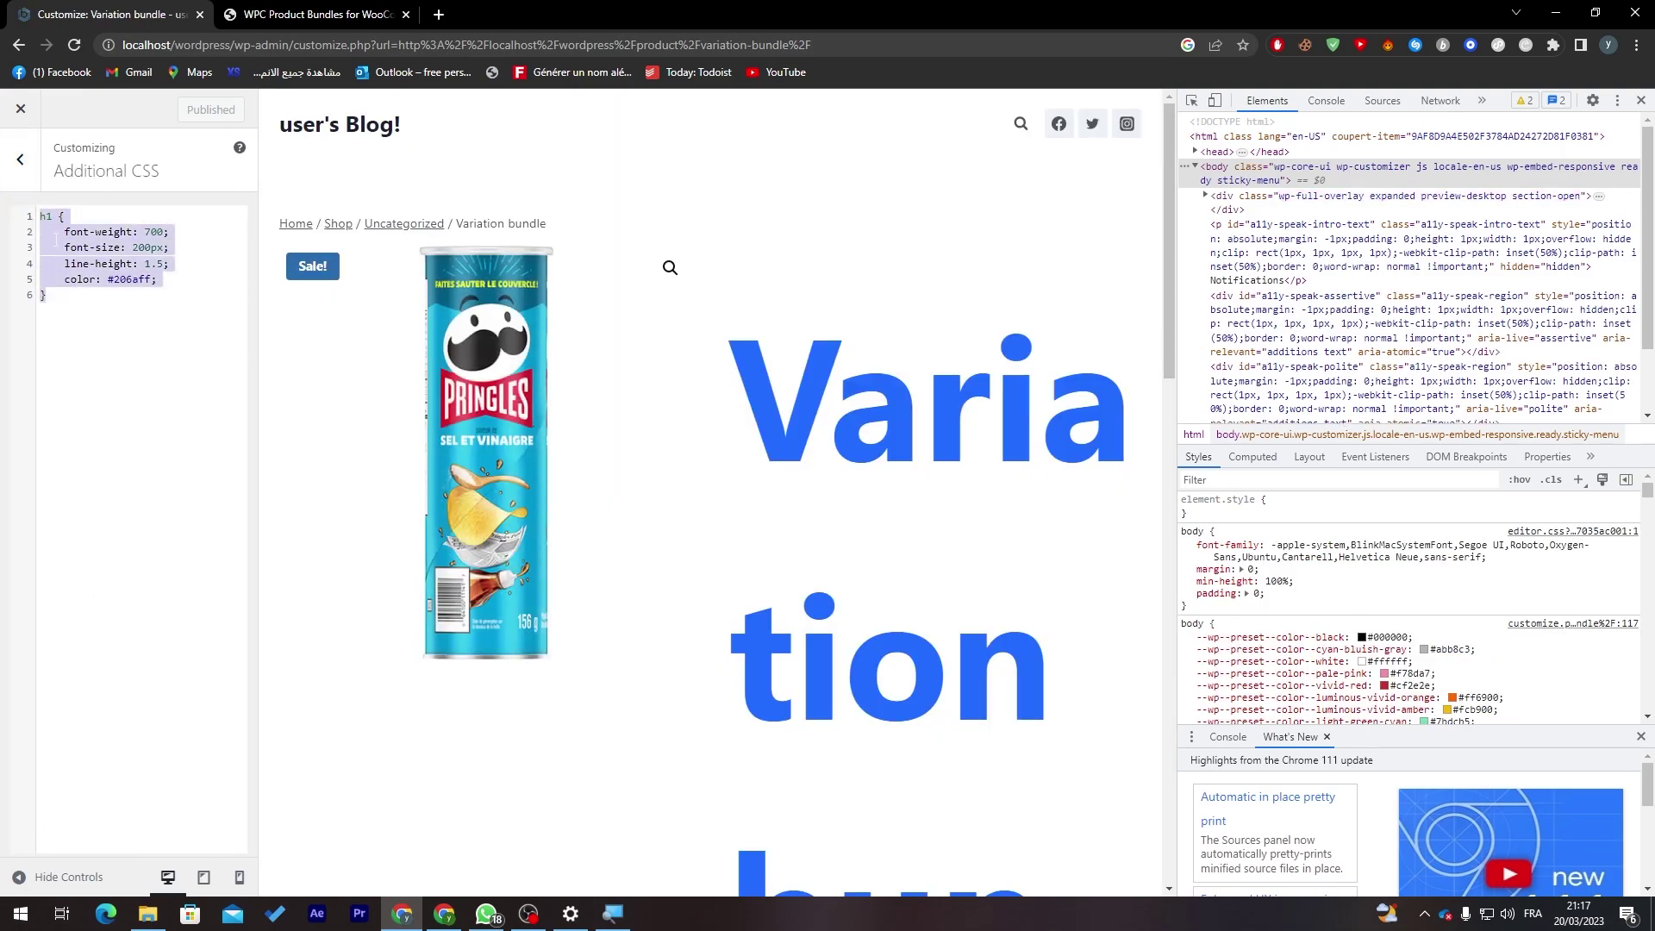
pyautogui.press('BackSpace')
pyautogui.click(176, 109)
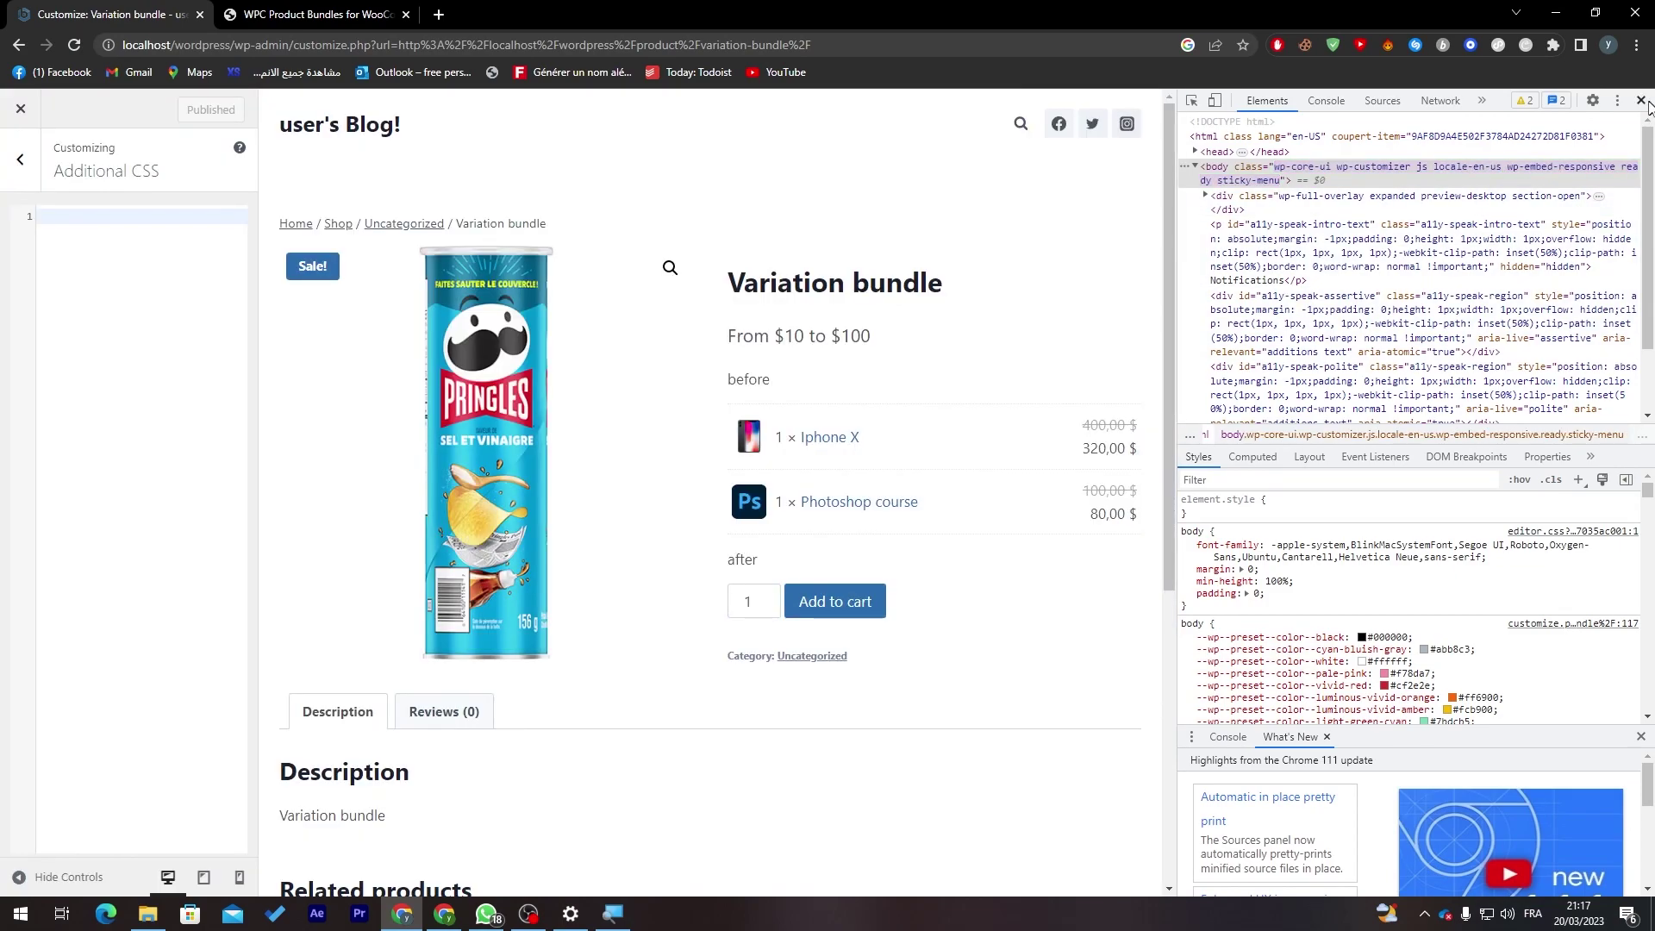
pyautogui.click(1641, 100)
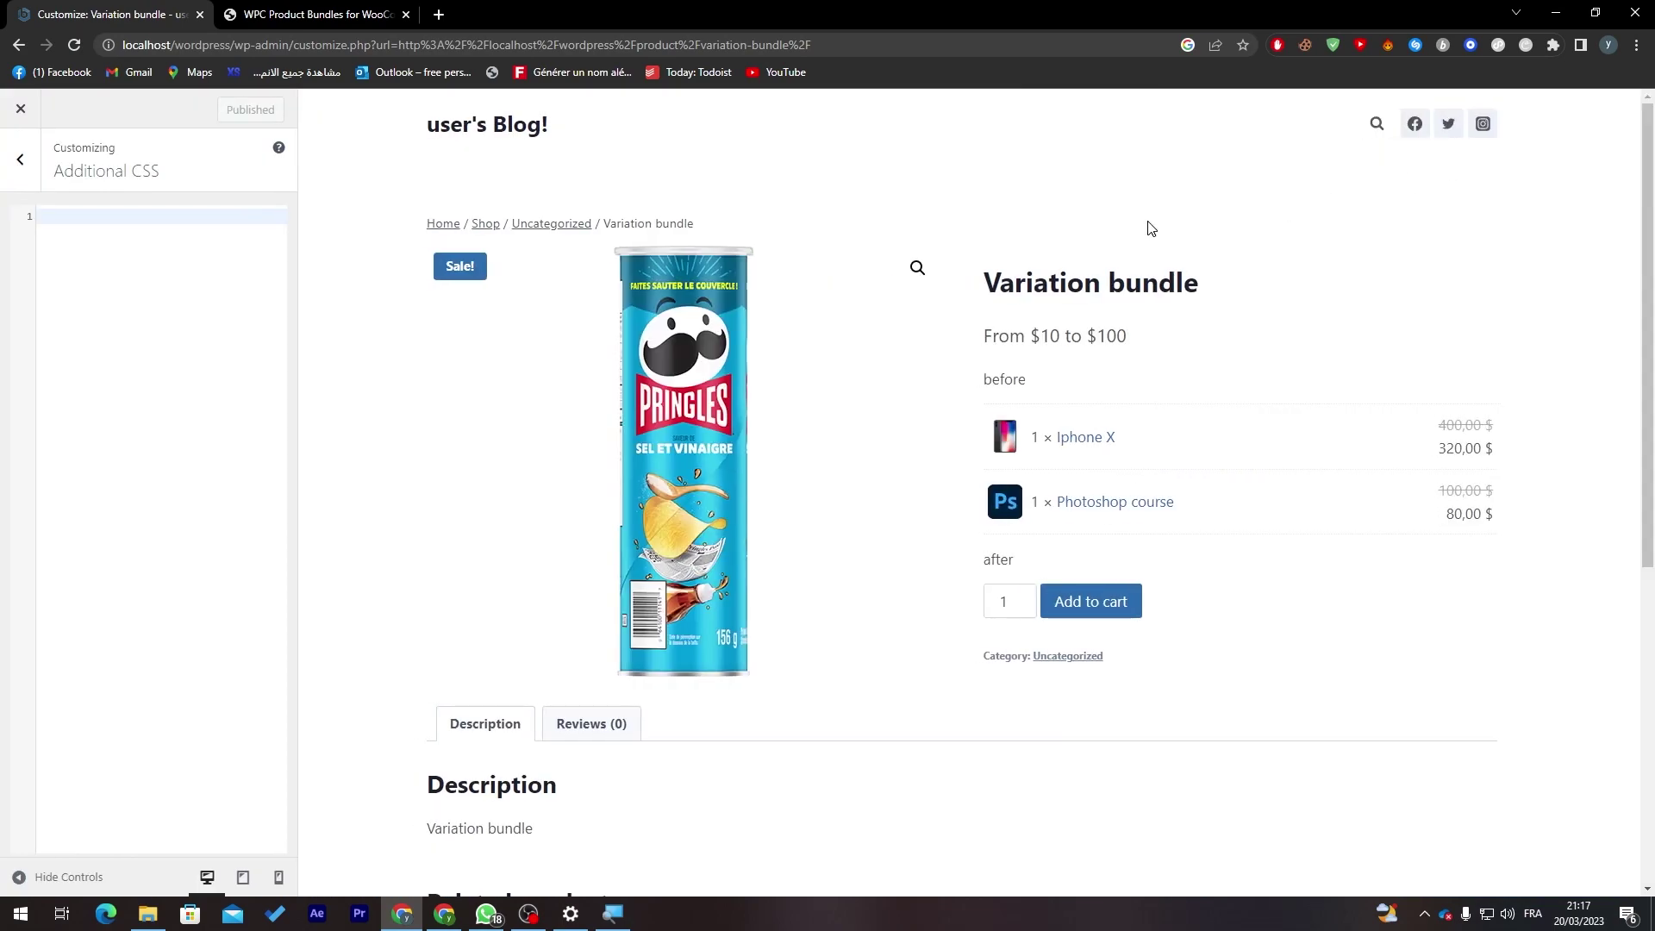
# Select the title, the 'From $10 to $100' price line, and the before/after texts.
pyautogui.moveTo(1107, 282); pyautogui.dragTo(1112, 282)
pyautogui.tripleClick(1112, 285)
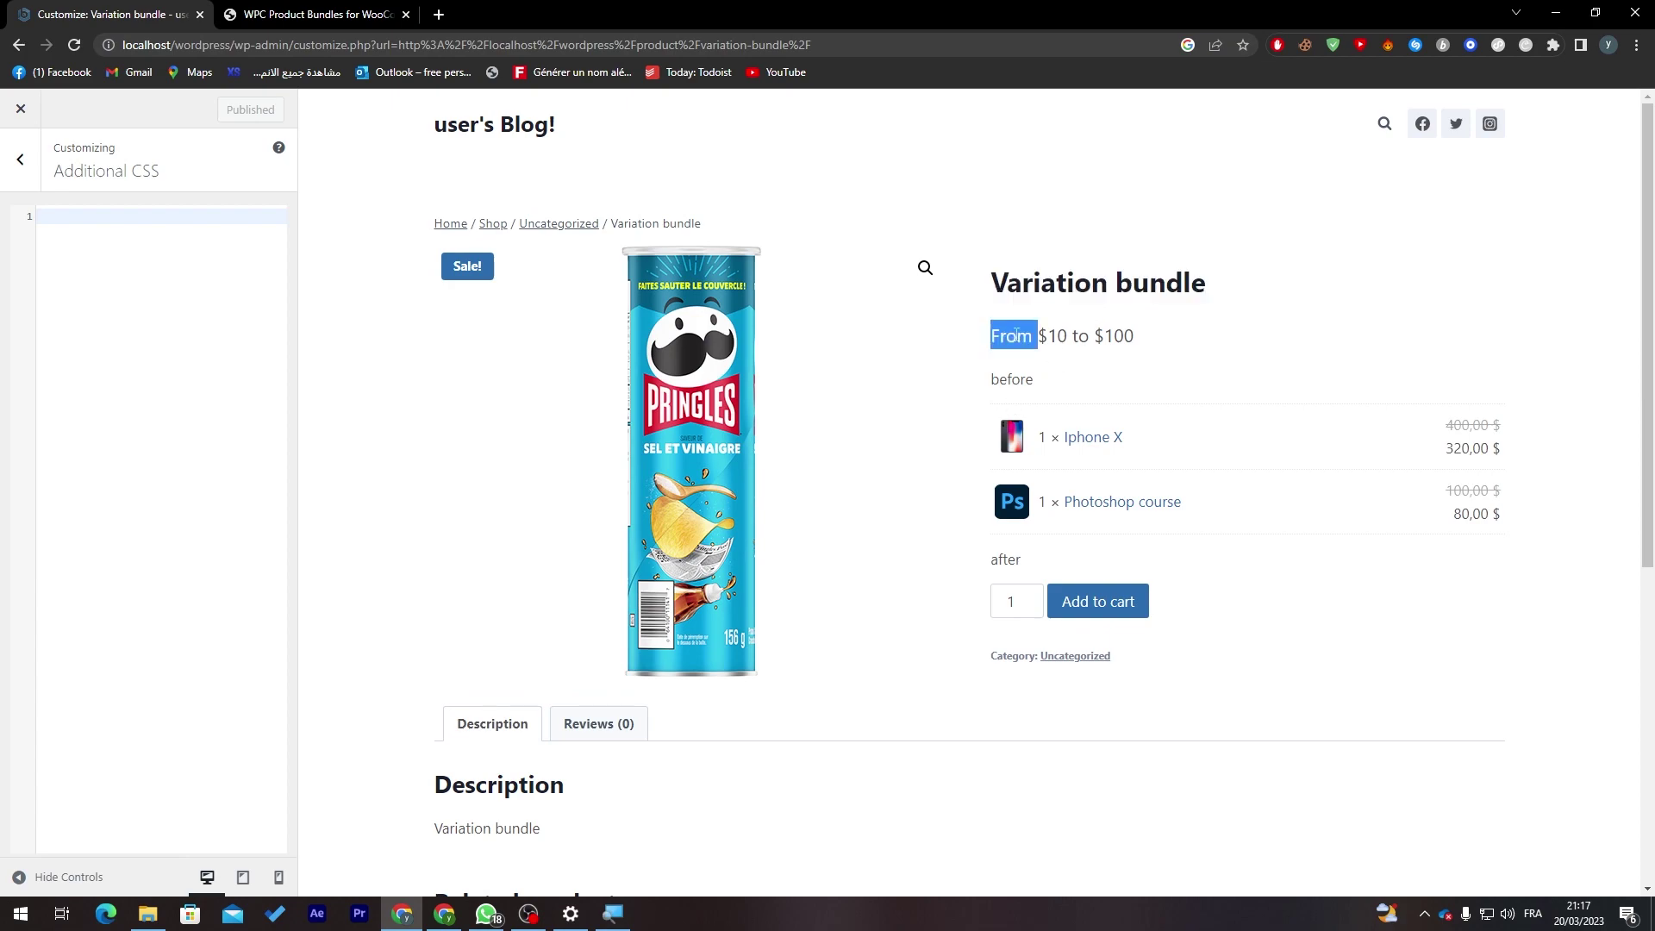
pyautogui.tripleClick(1065, 337)
pyautogui.tripleClick(1070, 338)
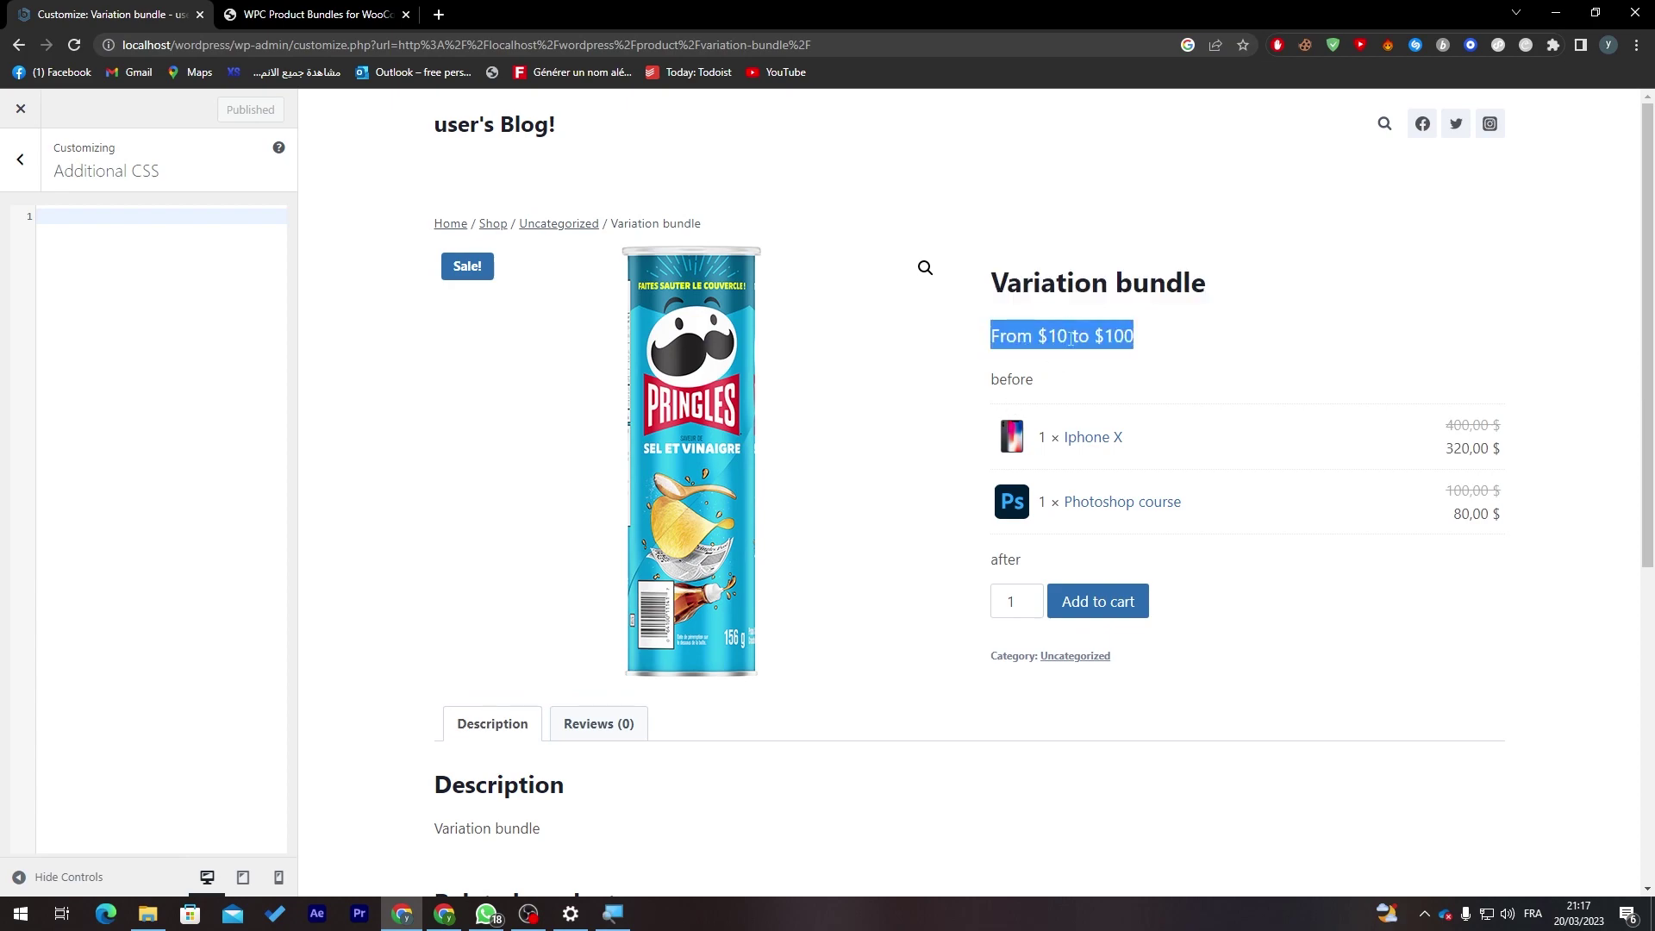
pyautogui.click(1038, 357)
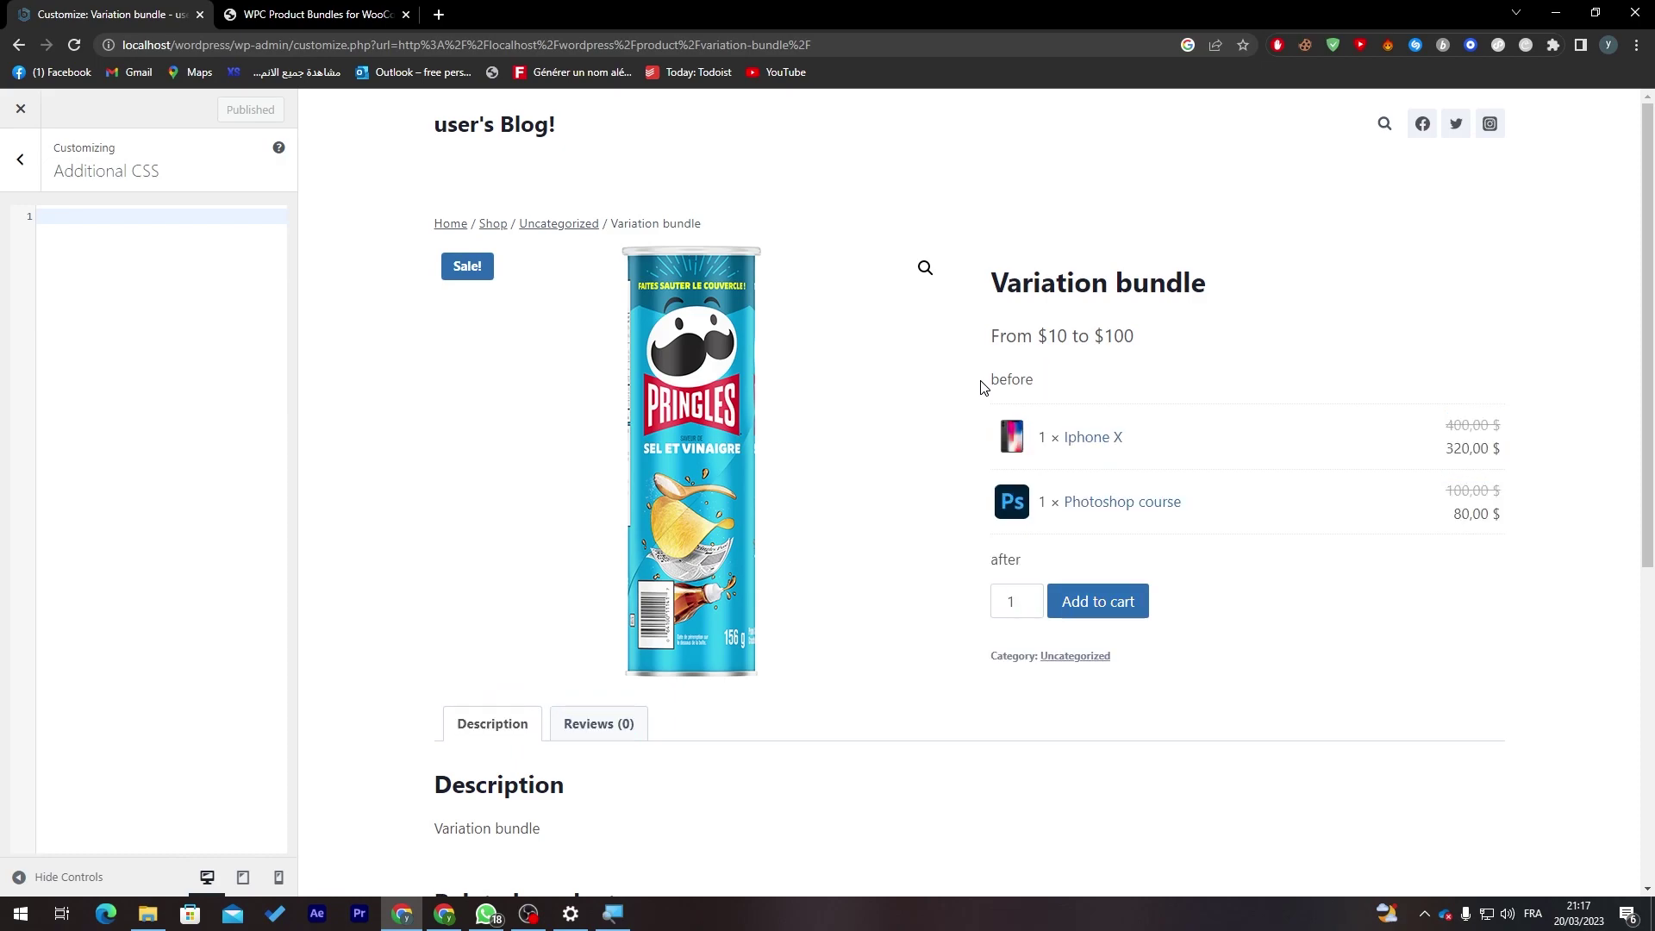
pyautogui.doubleClick(1003, 558)
pyautogui.doubleClick(1013, 379)
pyautogui.doubleClick(1016, 379)
pyautogui.doubleClick(1013, 560)
# Select the crossed-out 400,00 price on the Variation bundle page.
pyautogui.scroll(-1, 1422, 388)
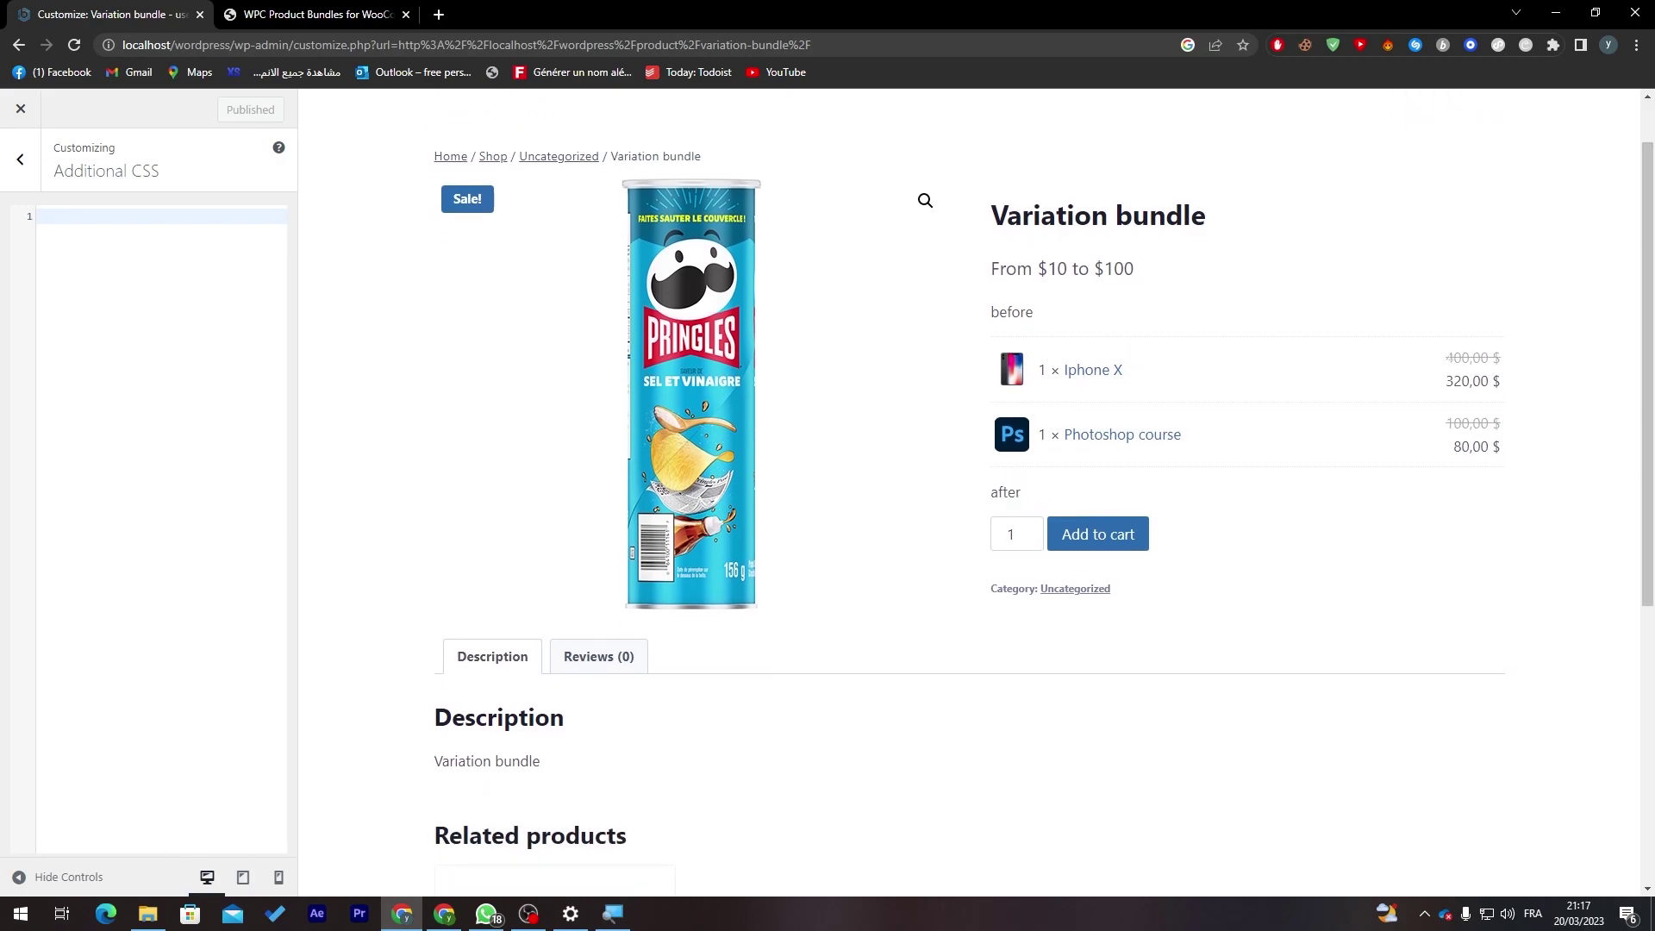
pyautogui.click(1446, 355)
pyautogui.doubleClick(1465, 358)
pyautogui.scroll(1, 1567, 375)
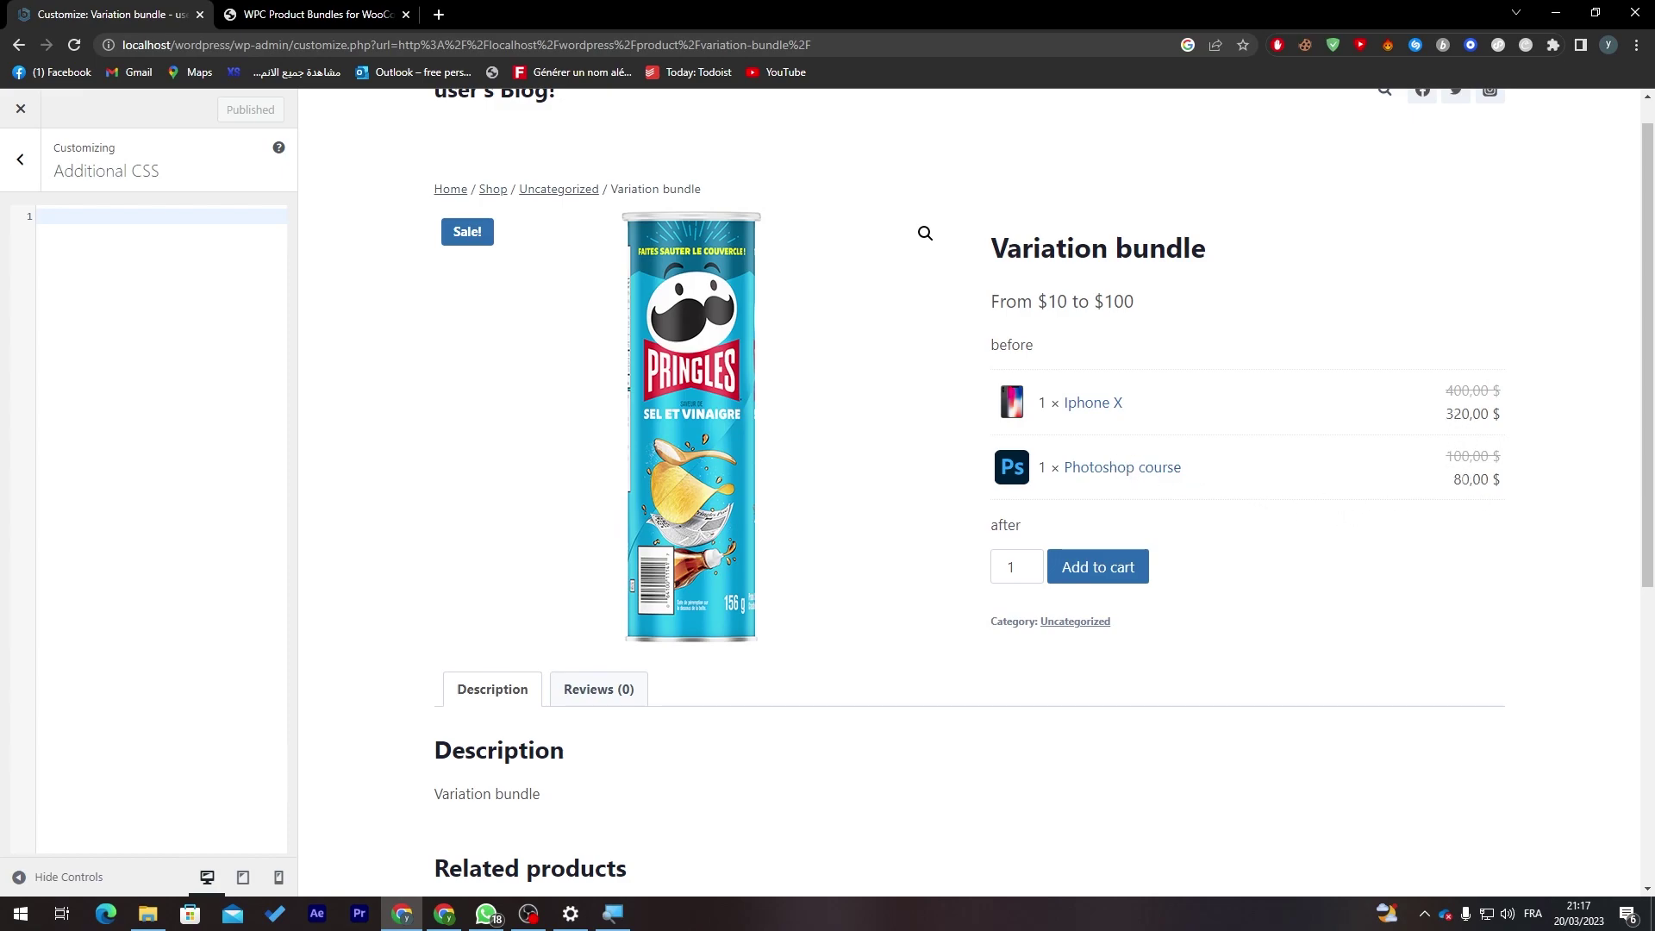
pyautogui.scroll(-3, 1626, 561)
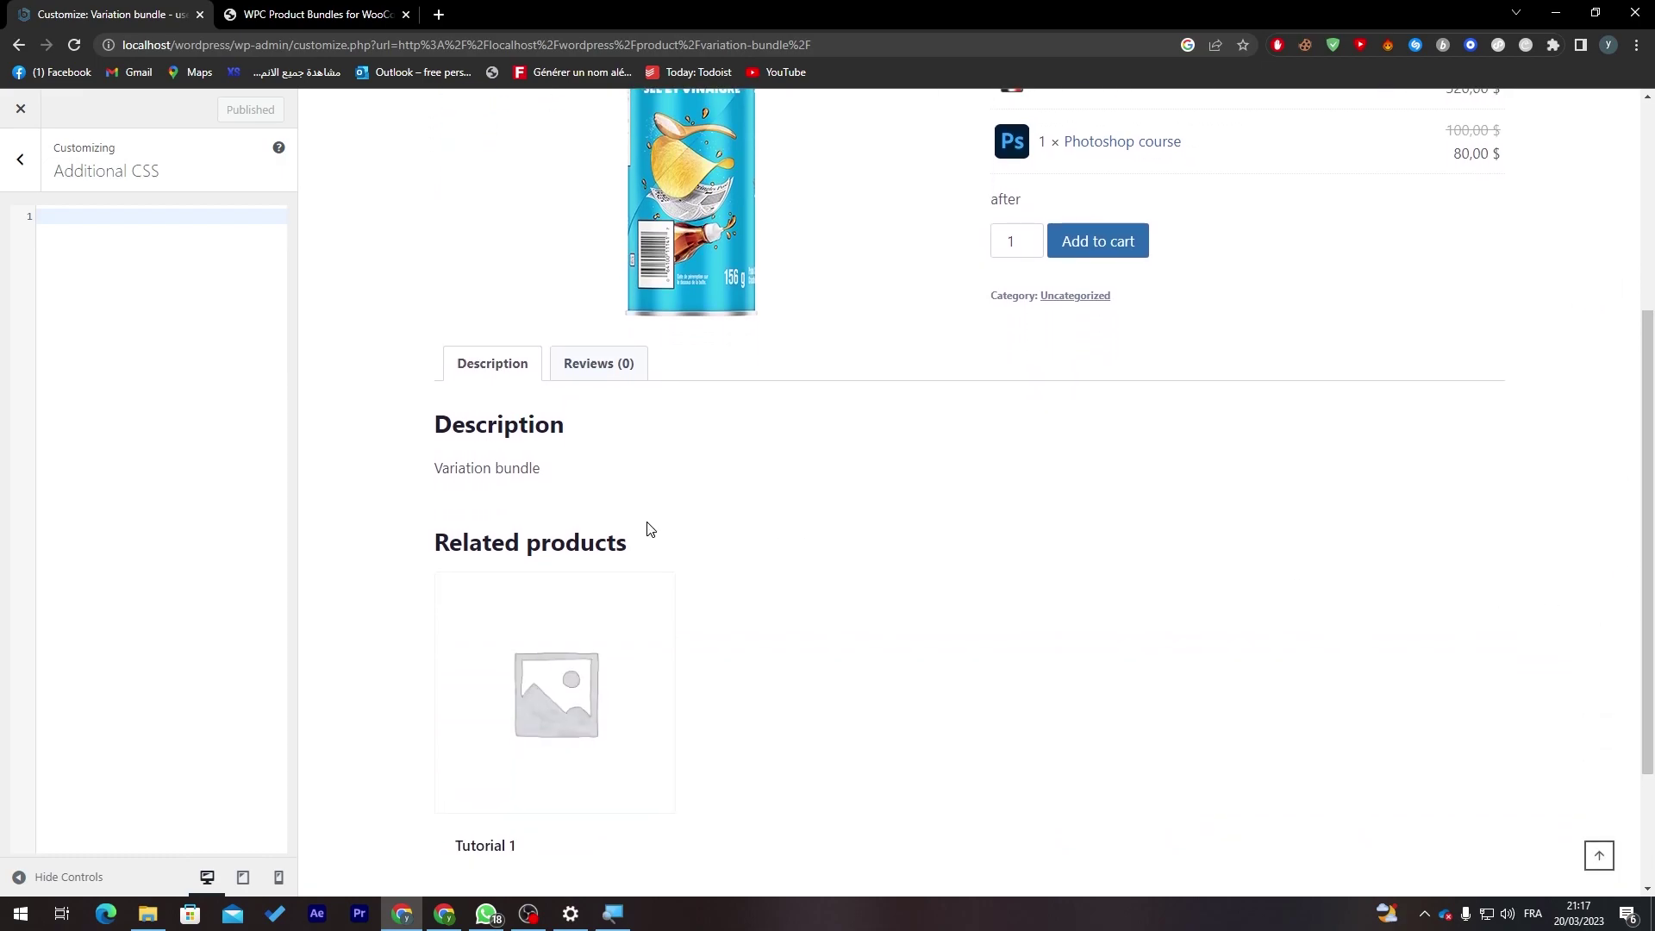
# Submit a five-star review with the text 'ezaezaezaeza' from the Reviews tab.
pyautogui.click(630, 365)
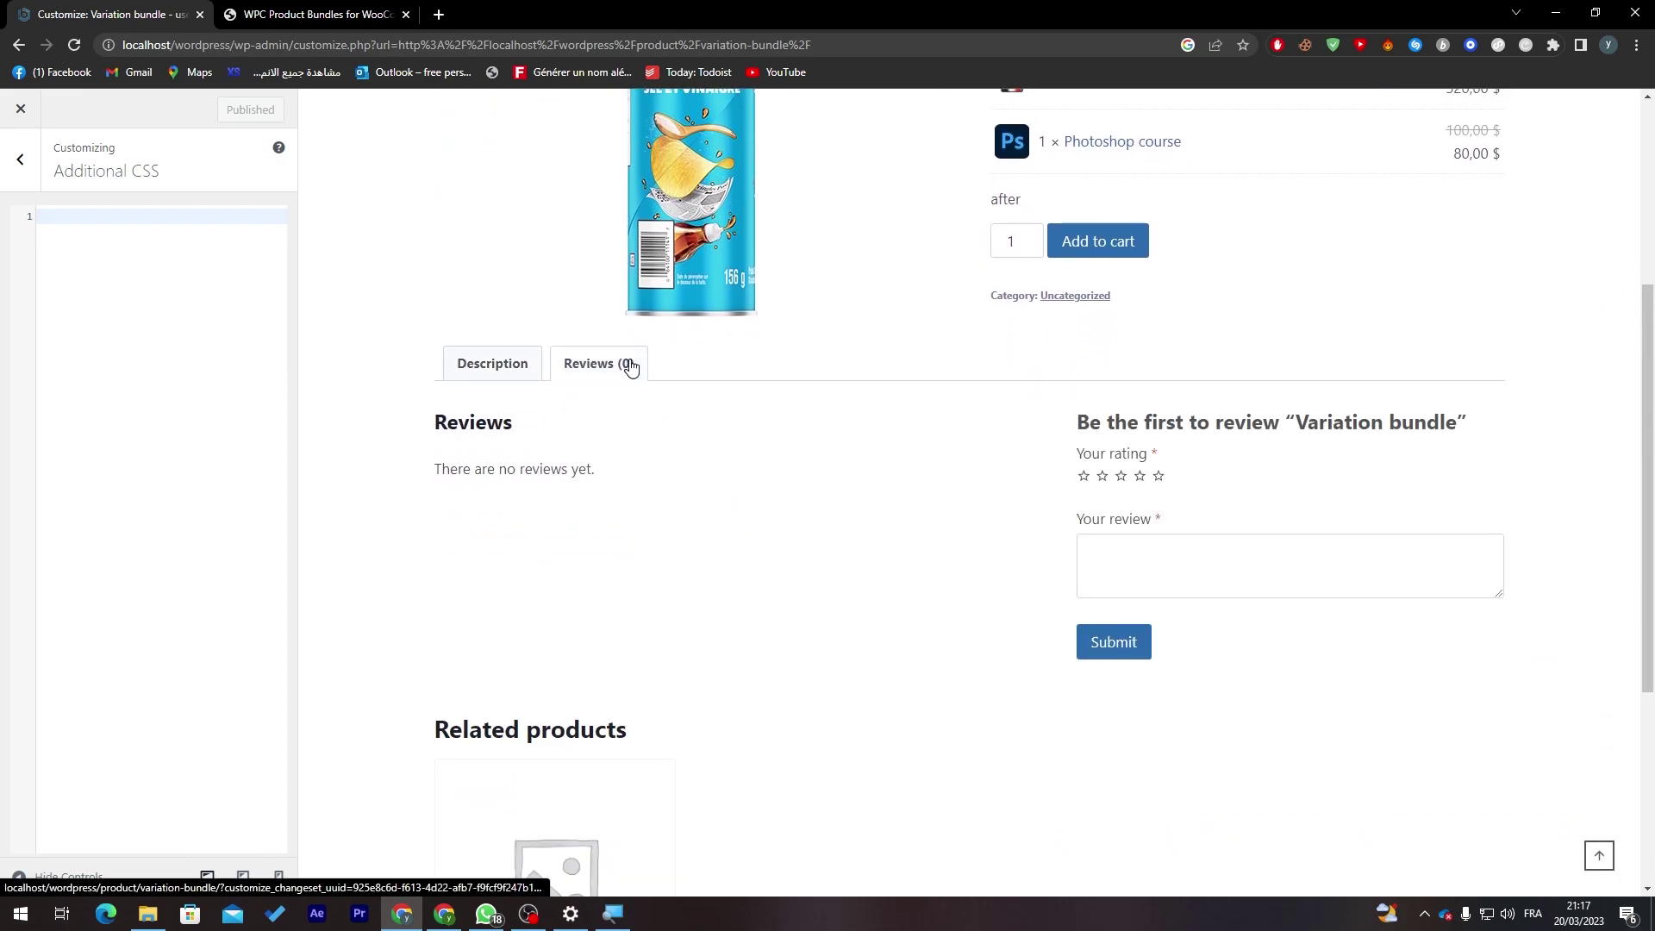
pyautogui.click(1094, 528)
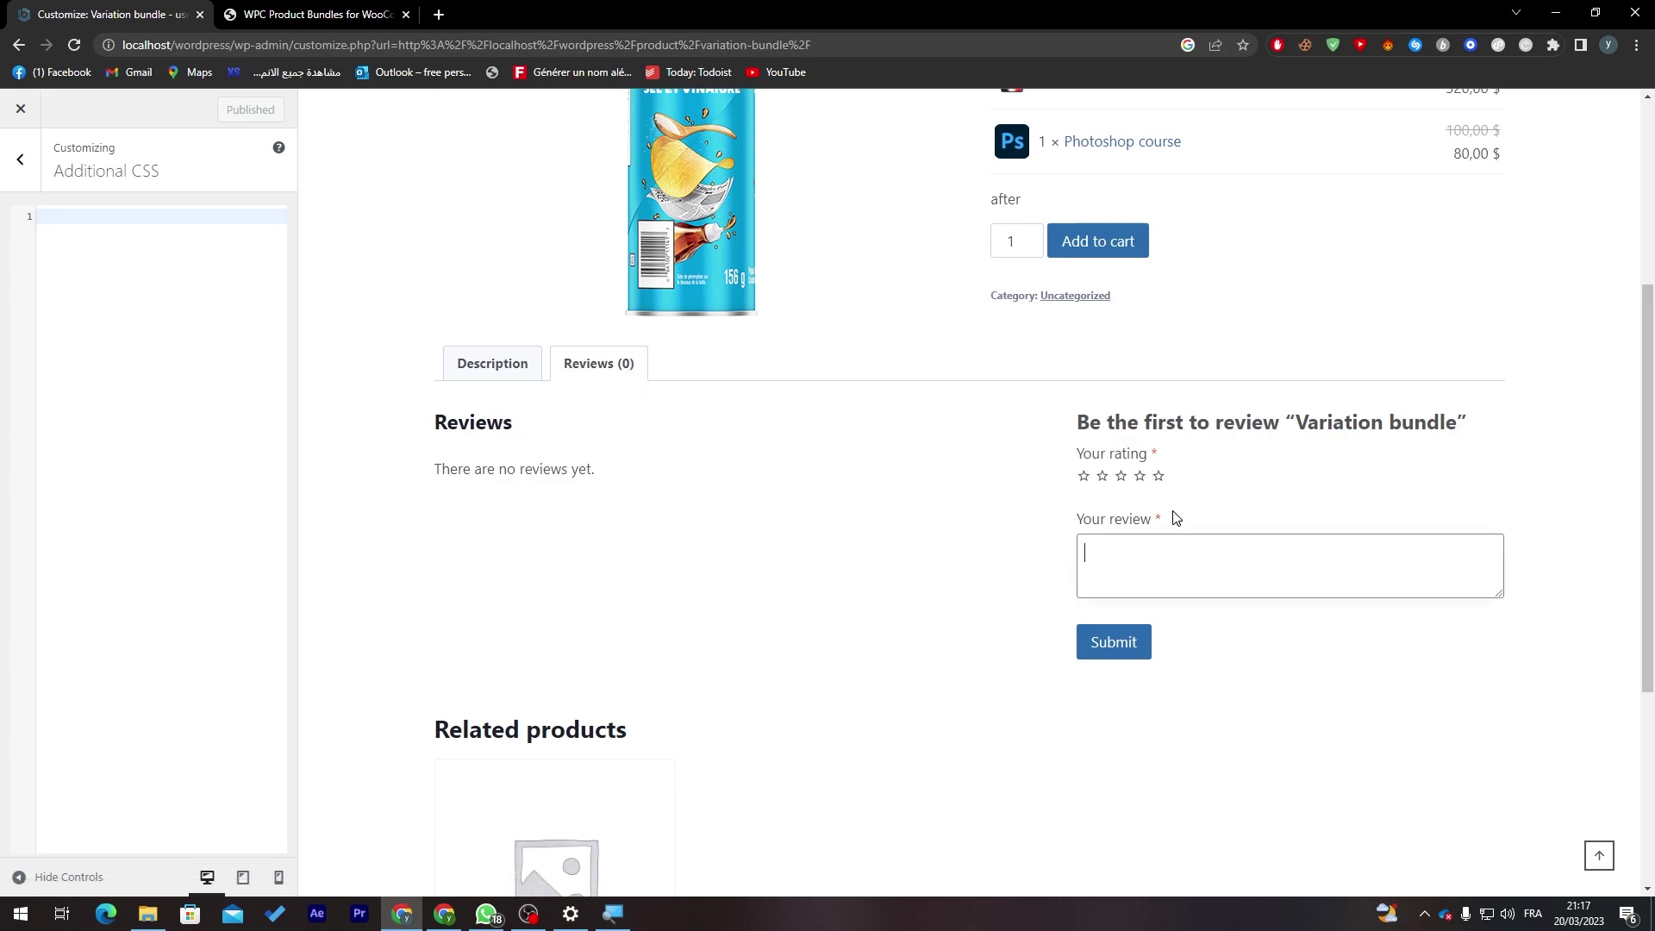
pyautogui.click(1157, 476)
pyautogui.click(1170, 542)
pyautogui.write('ezaezaezaeza')
pyautogui.click(1130, 642)
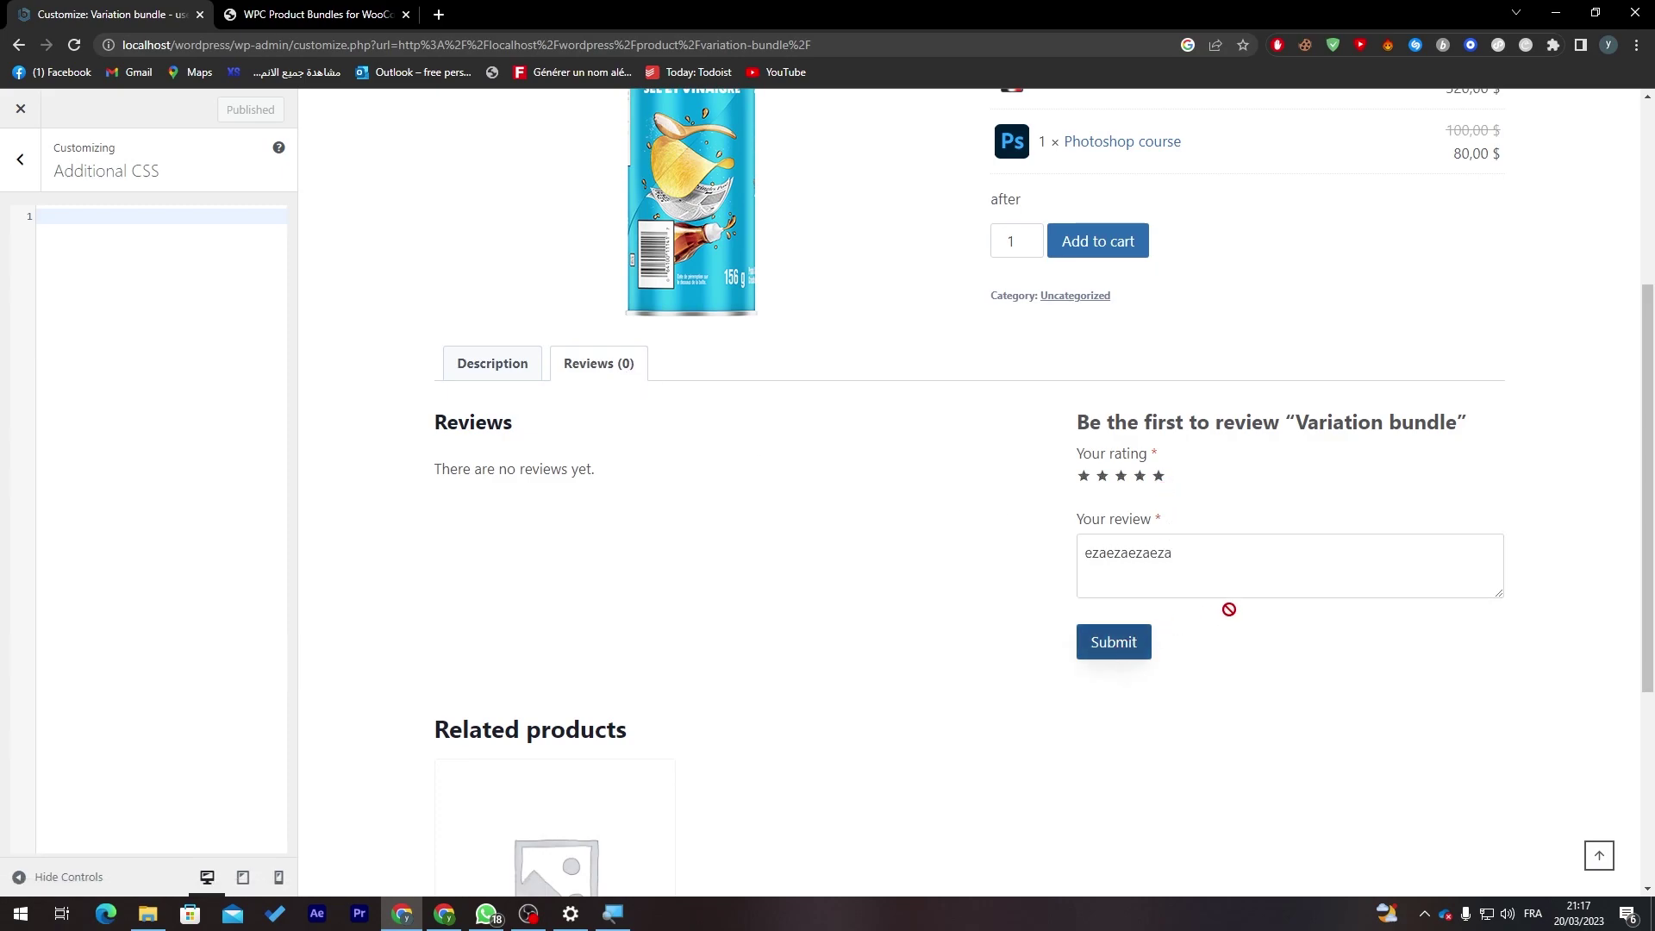
pyautogui.click(1113, 643)
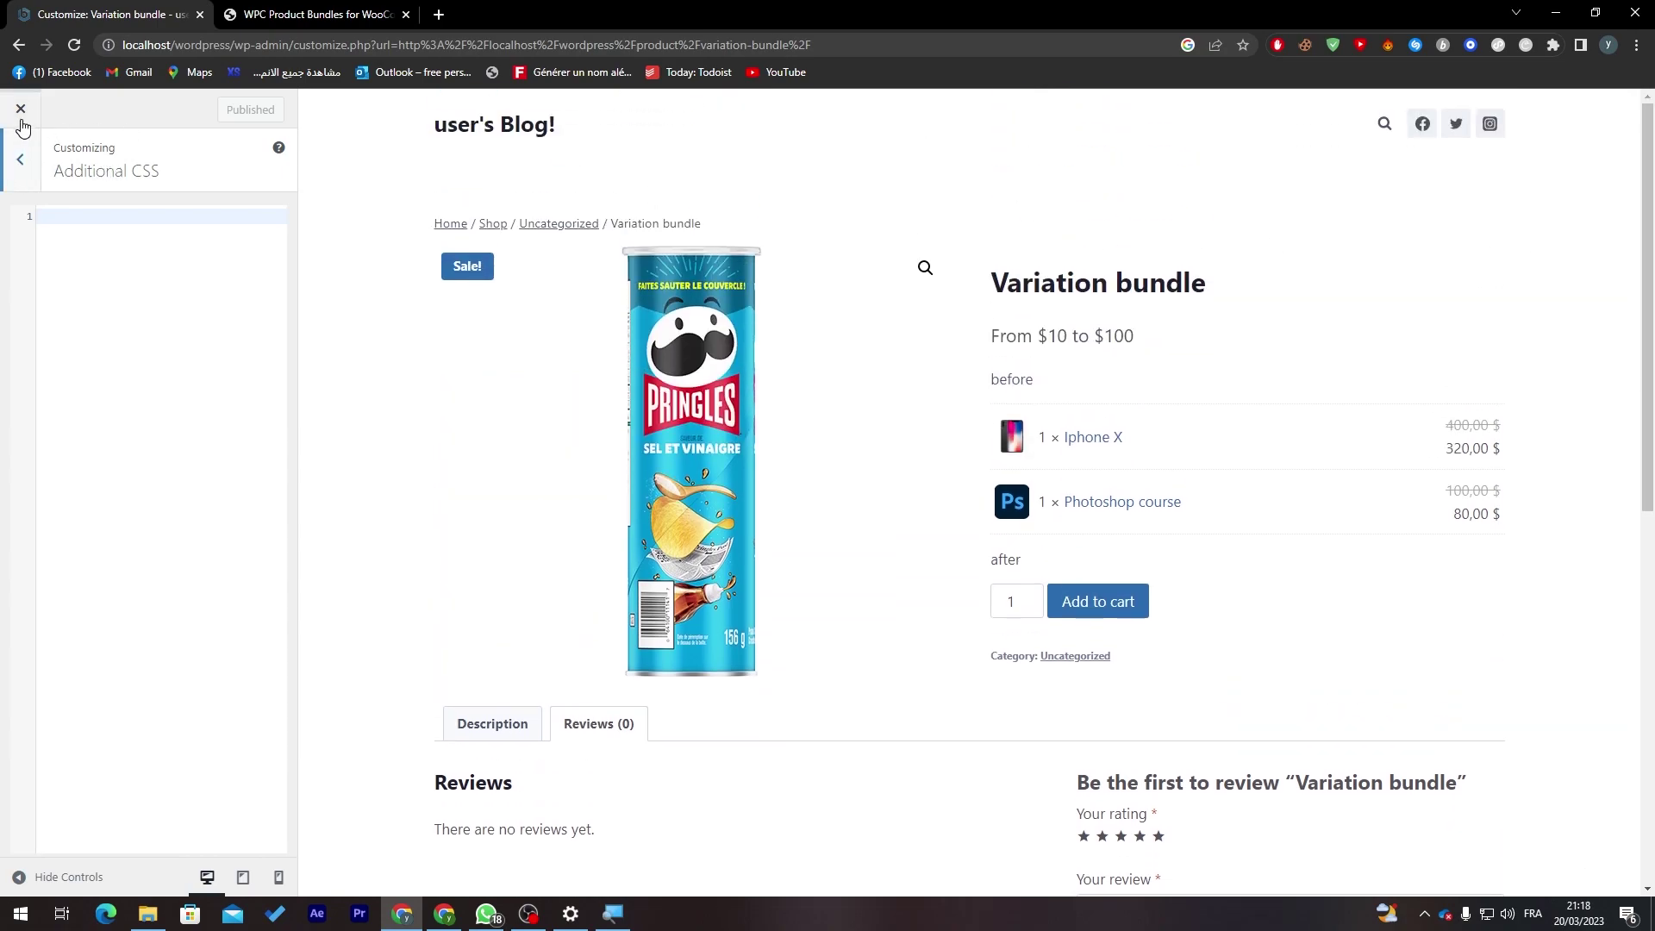
# Return to the Customizer's main section list, then go to the WordPress admin Dashboard.
pyautogui.click(20, 160)
pyautogui.scroll(-5, 1639, 291)
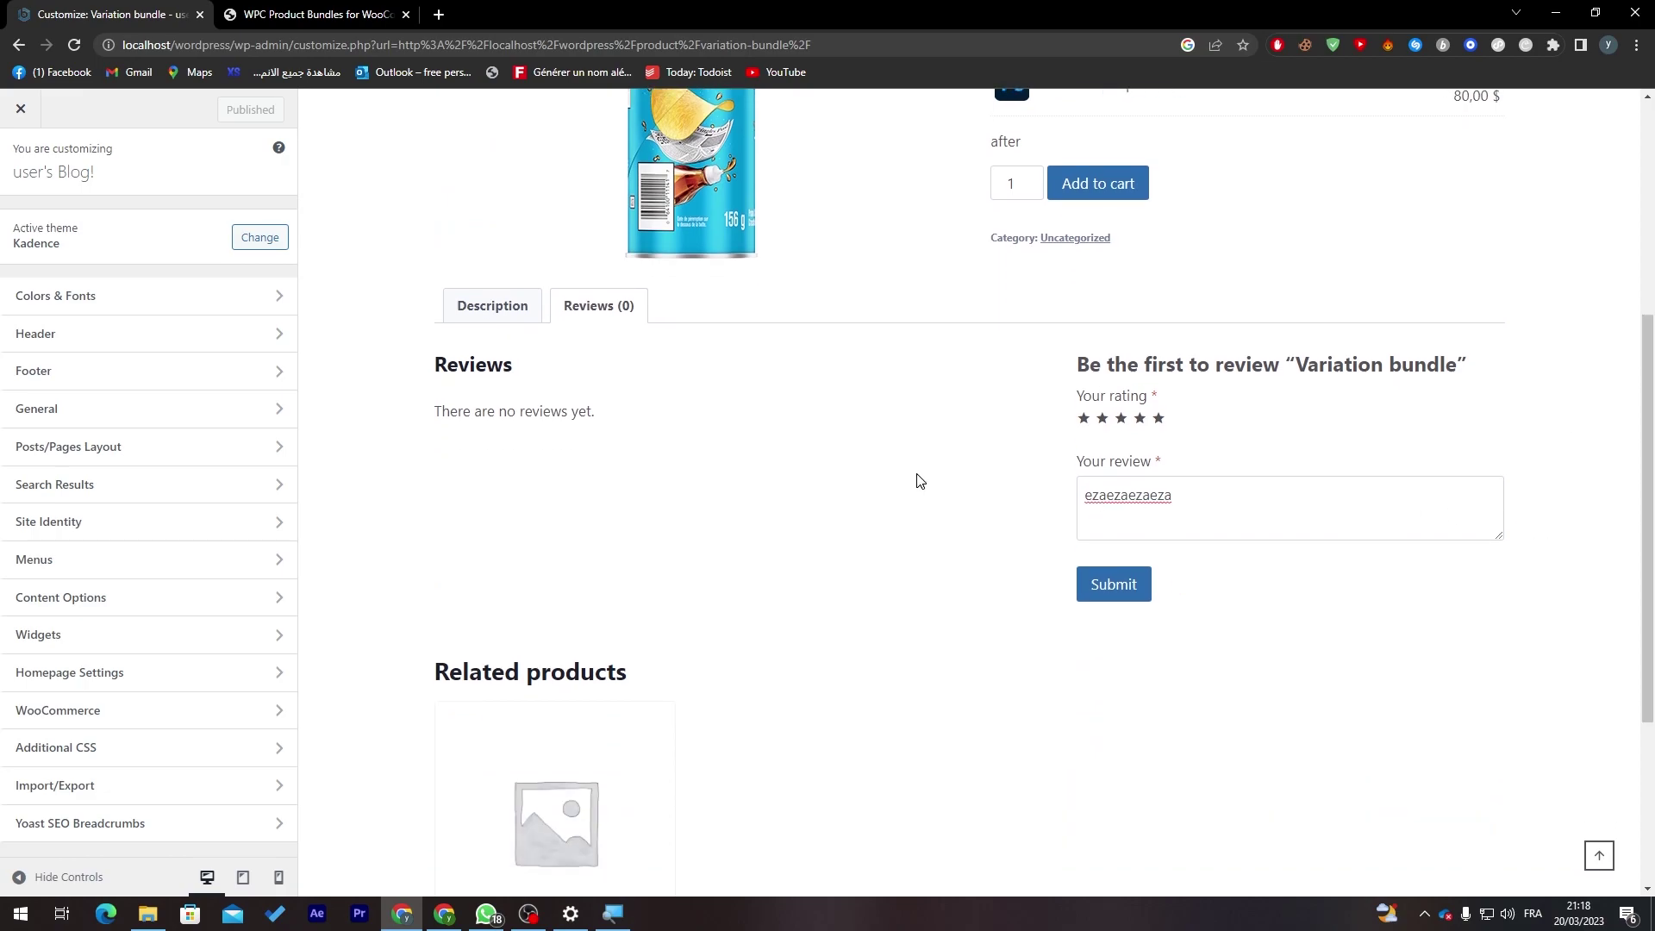
pyautogui.moveTo(1648, 557); pyautogui.dragTo(1648, 392)
pyautogui.scroll(-7, 1615, 528)
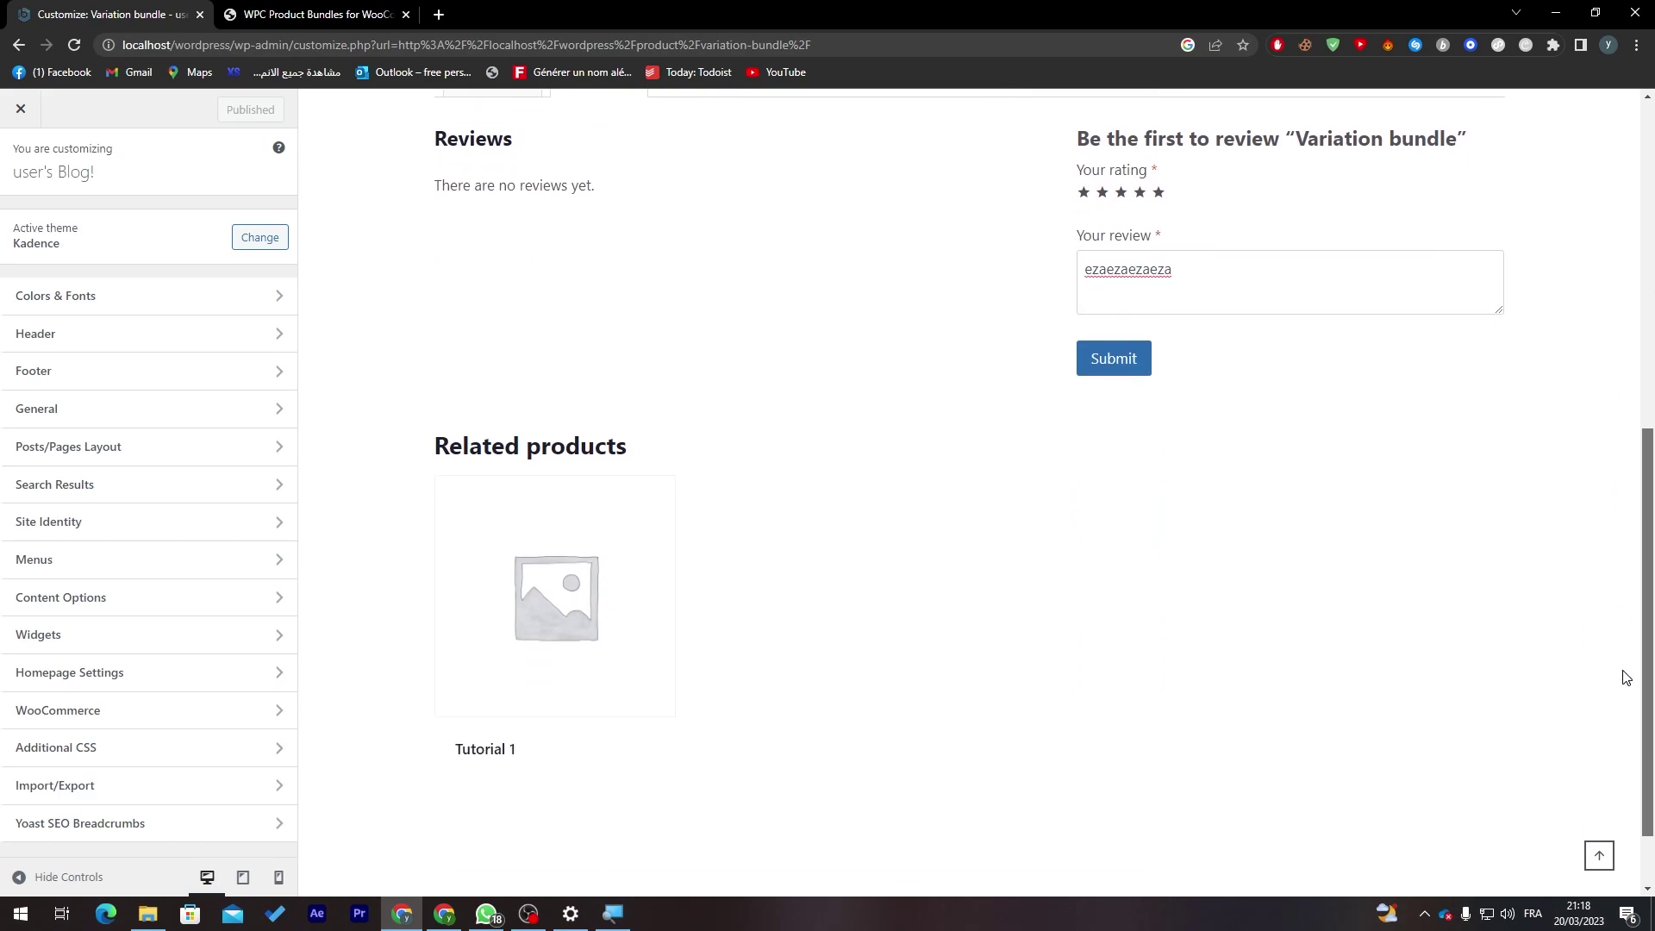
pyautogui.scroll(4, 1626, 732)
pyautogui.scroll(3, 1617, 473)
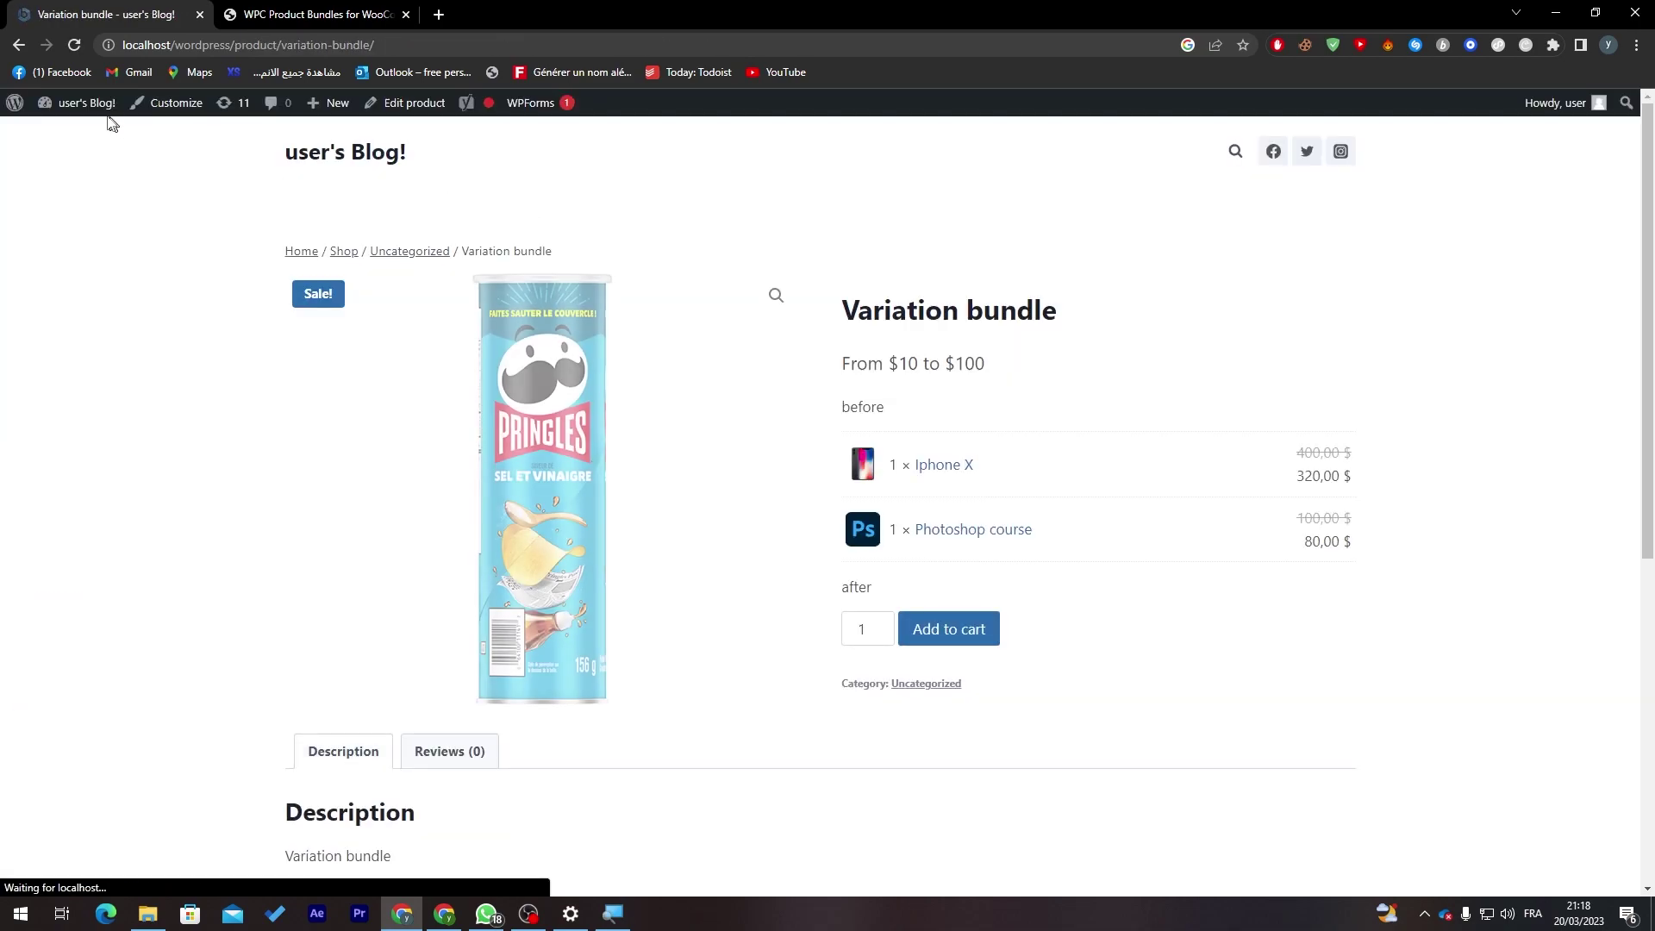
pyautogui.click(84, 132)
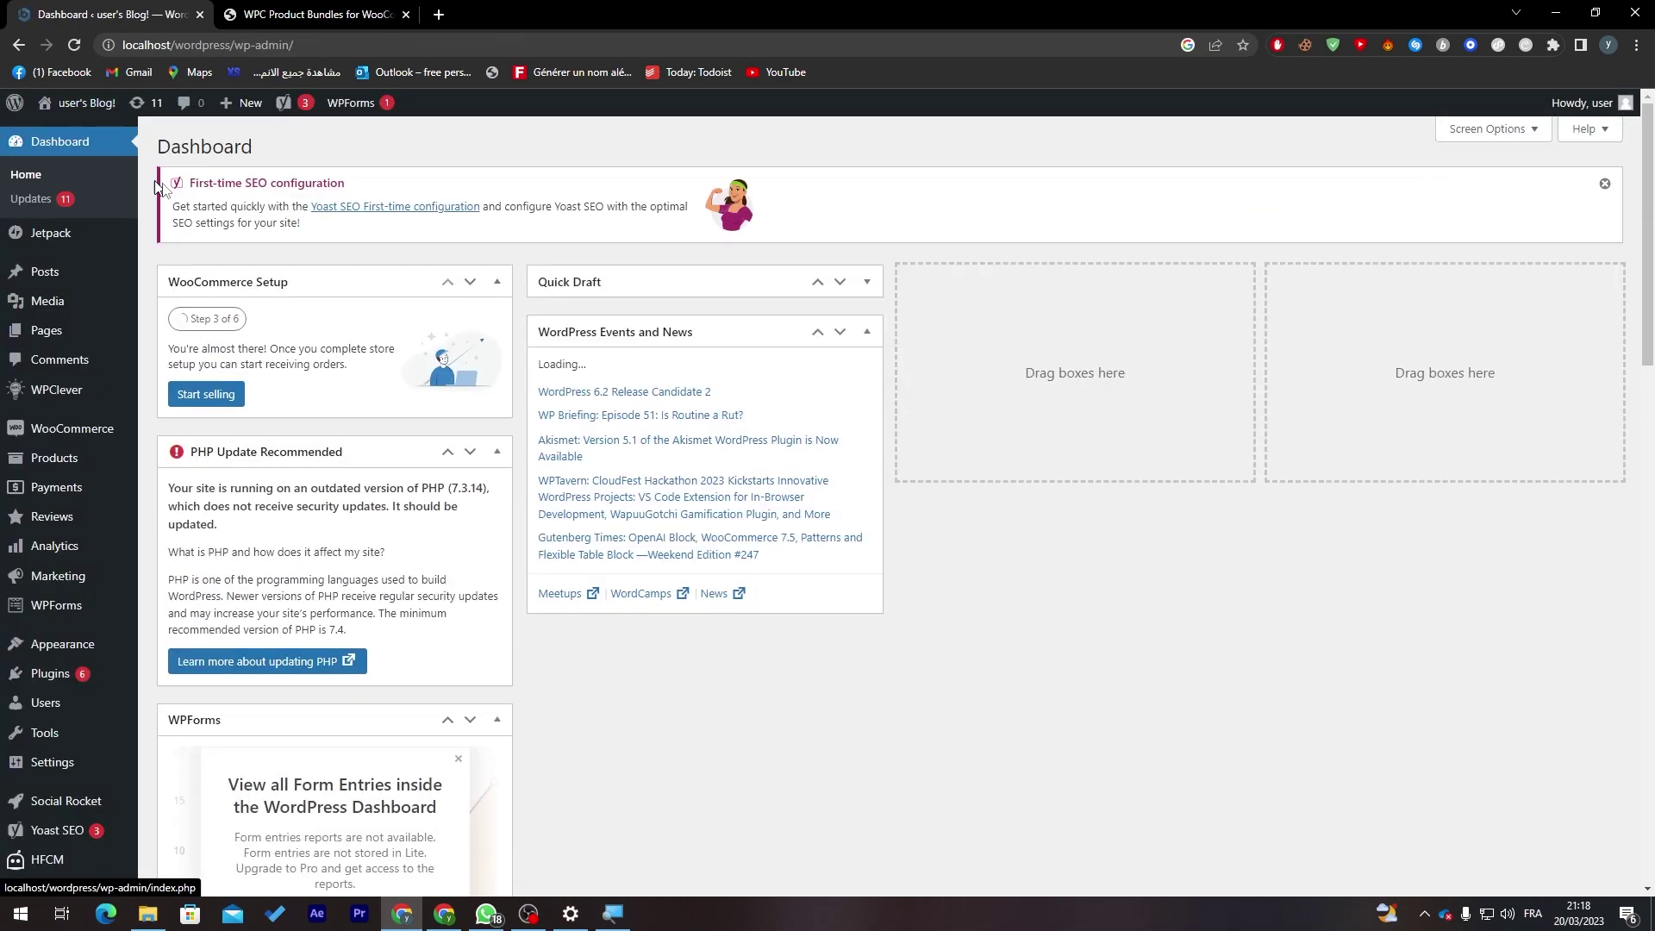